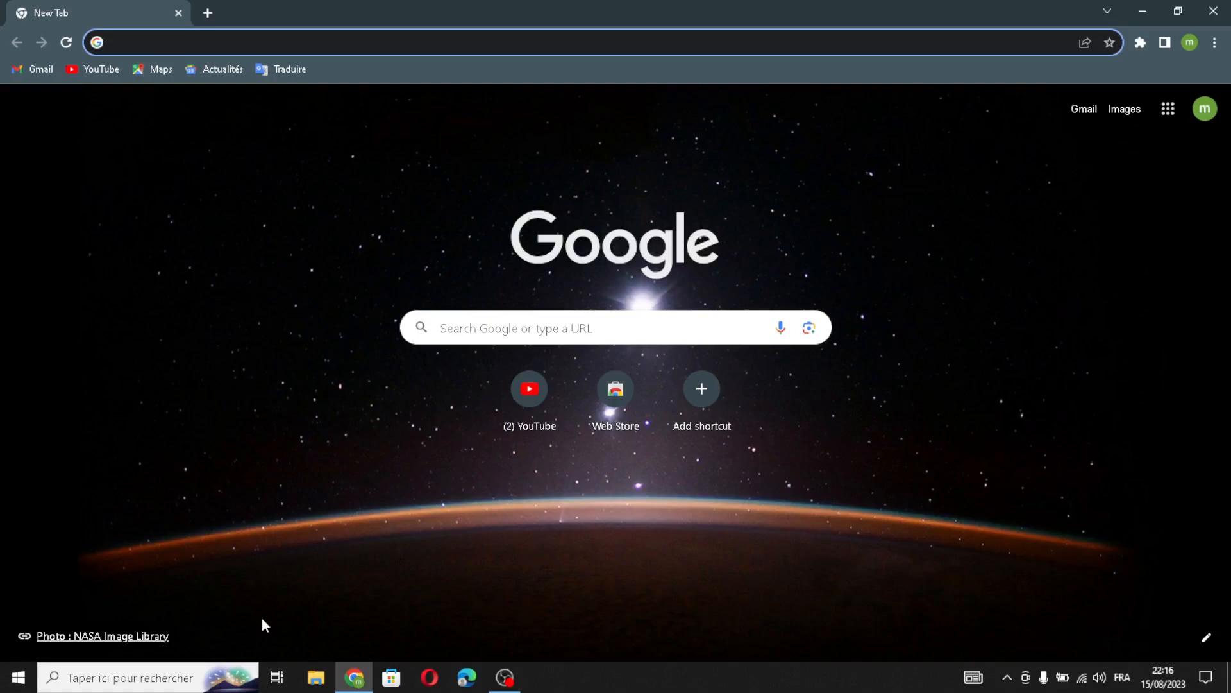
Go to durable.co and sign in to the account with Google
type("d")
key("Return")
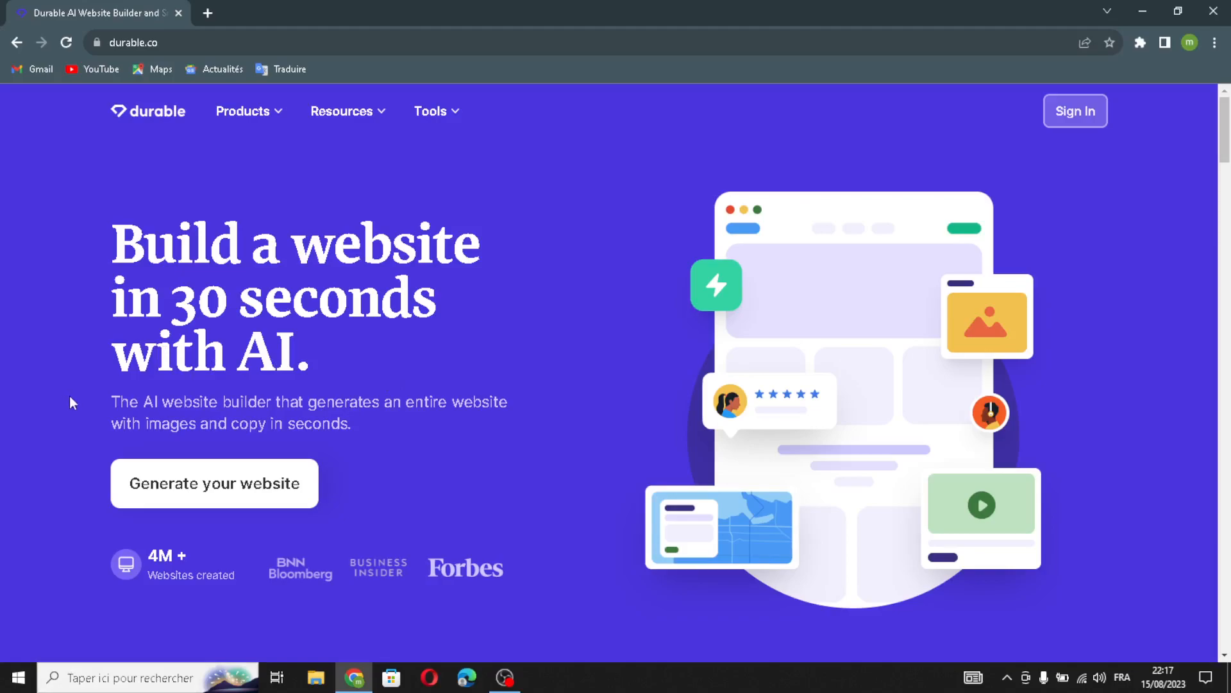
left_click_drag(112, 401, 313, 408)
left_click(408, 435)
left_click(1084, 115)
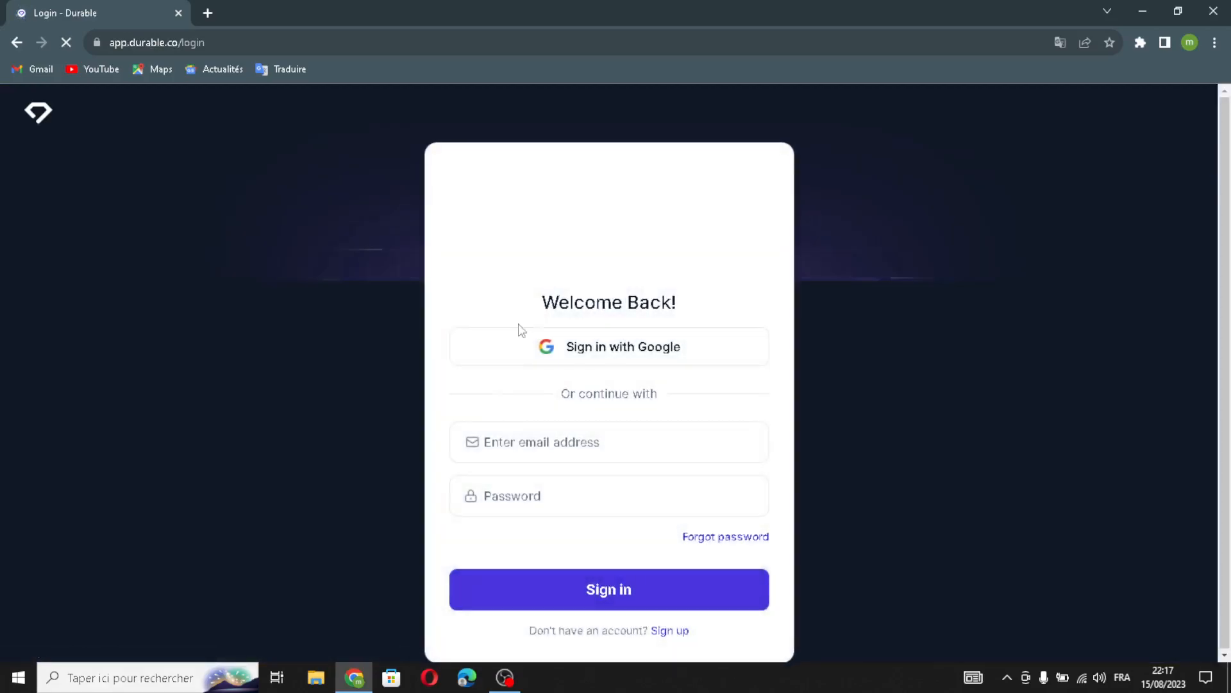
left_click(553, 358)
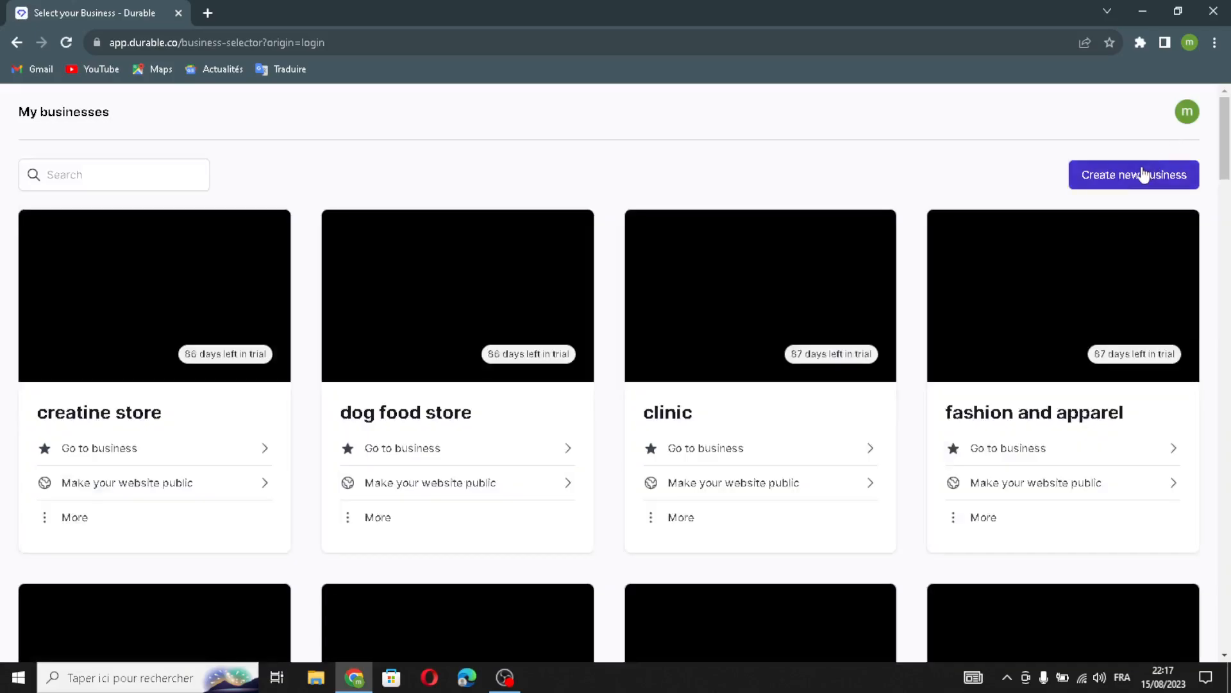
Start a new business named "StellarStone Creations" with "niche hobby" as its industry
left_click(1142, 173)
left_click(684, 272)
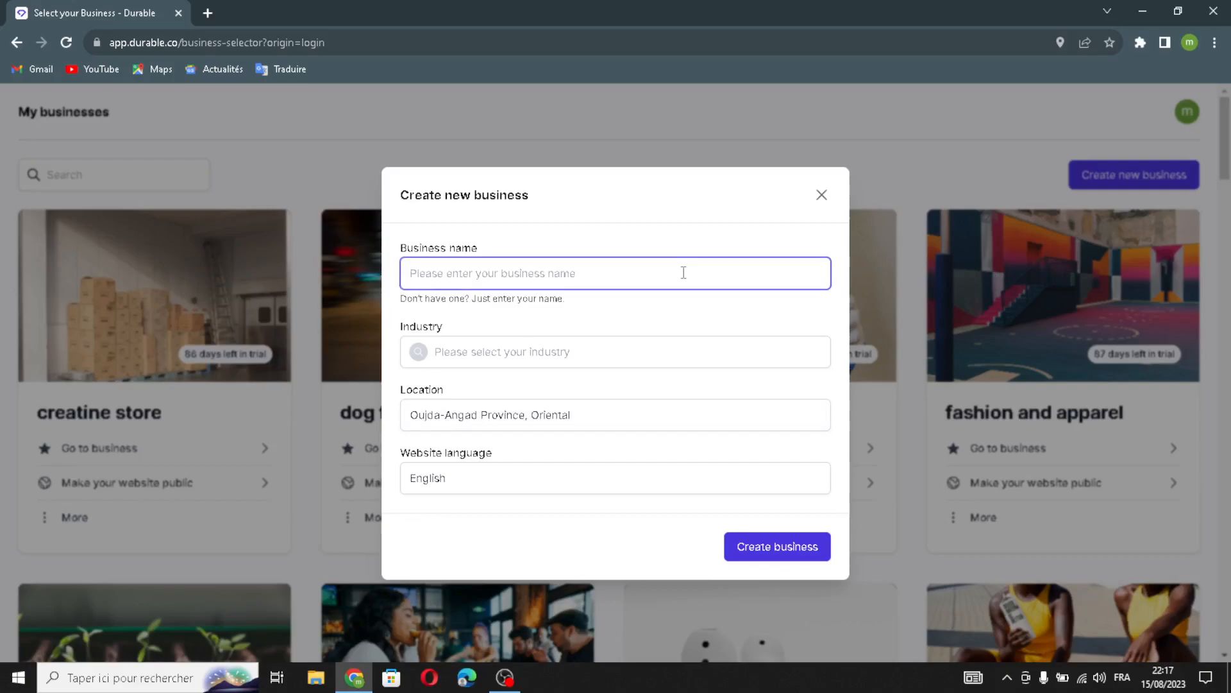
type("StellarStone Creations")
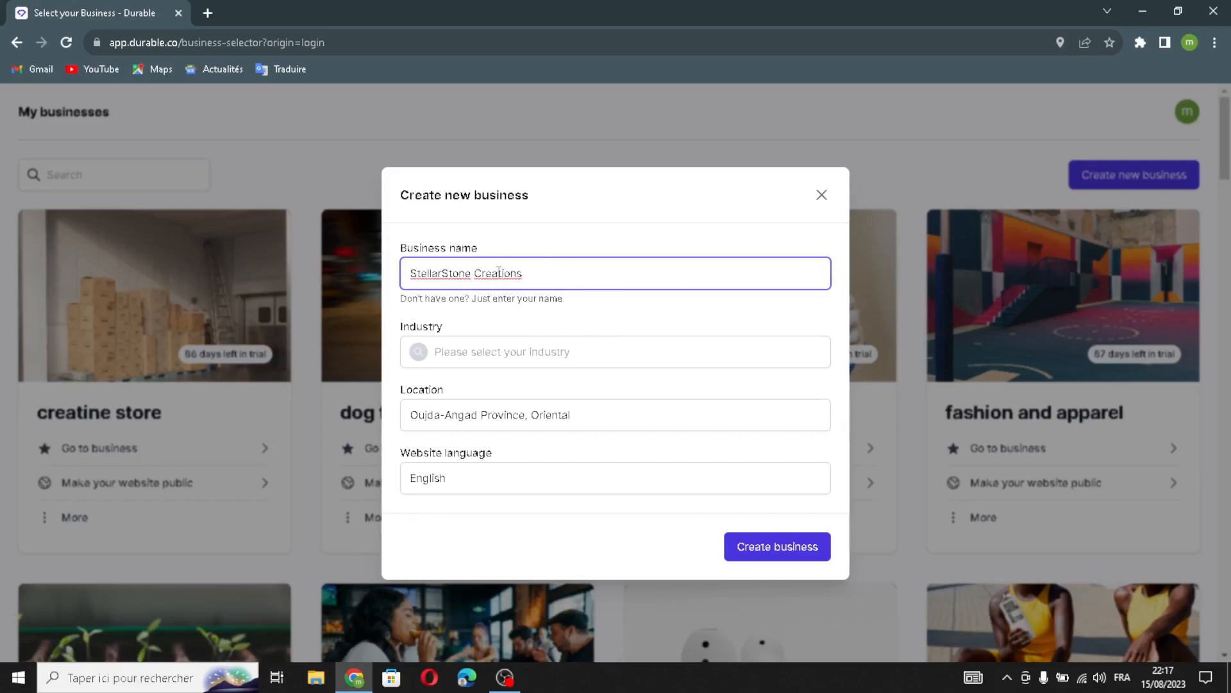
left_click(450, 349)
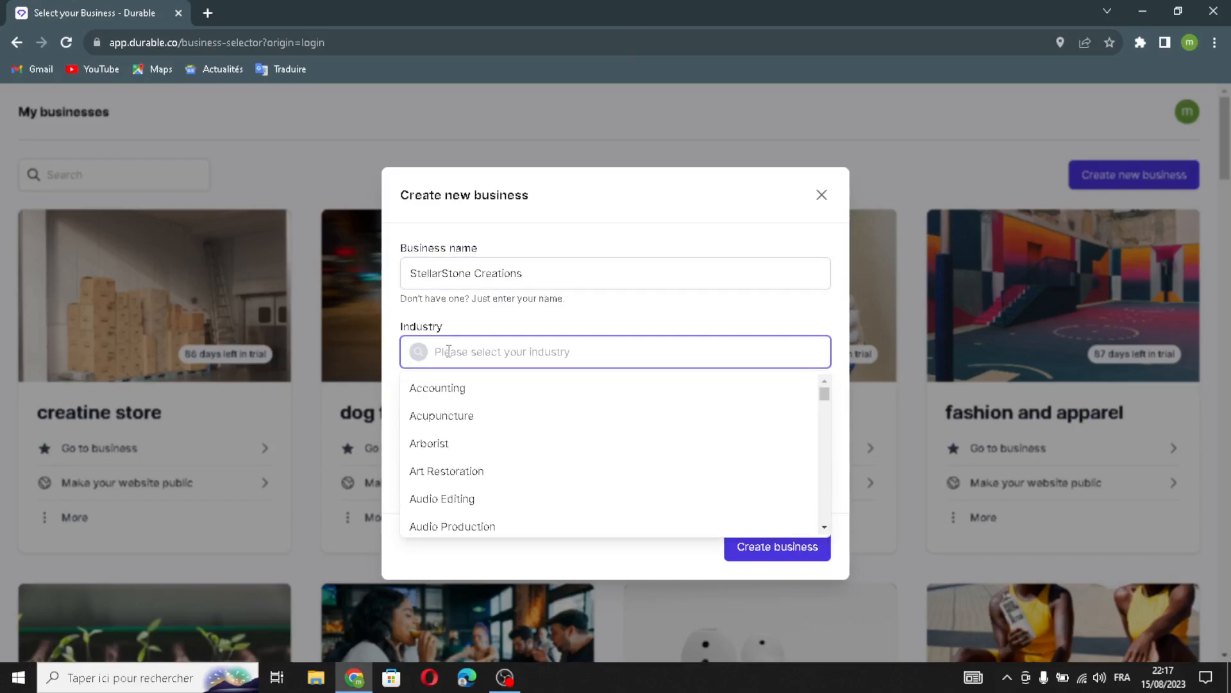
type("niche ")
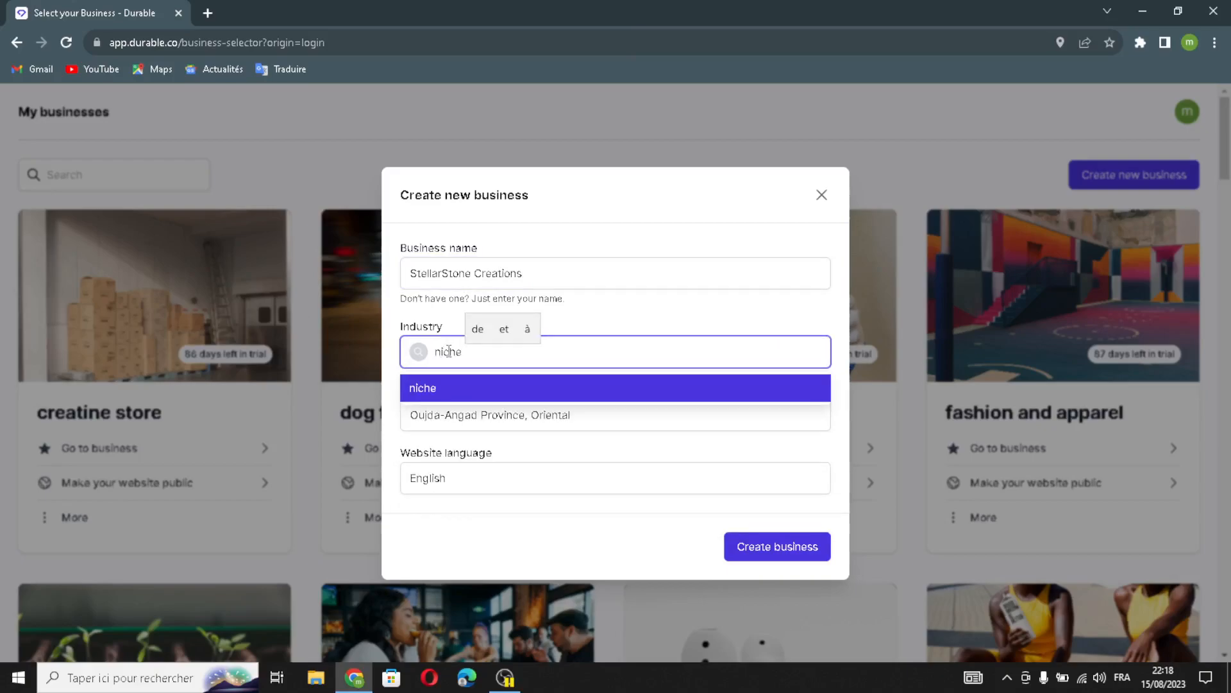
type("hobby")
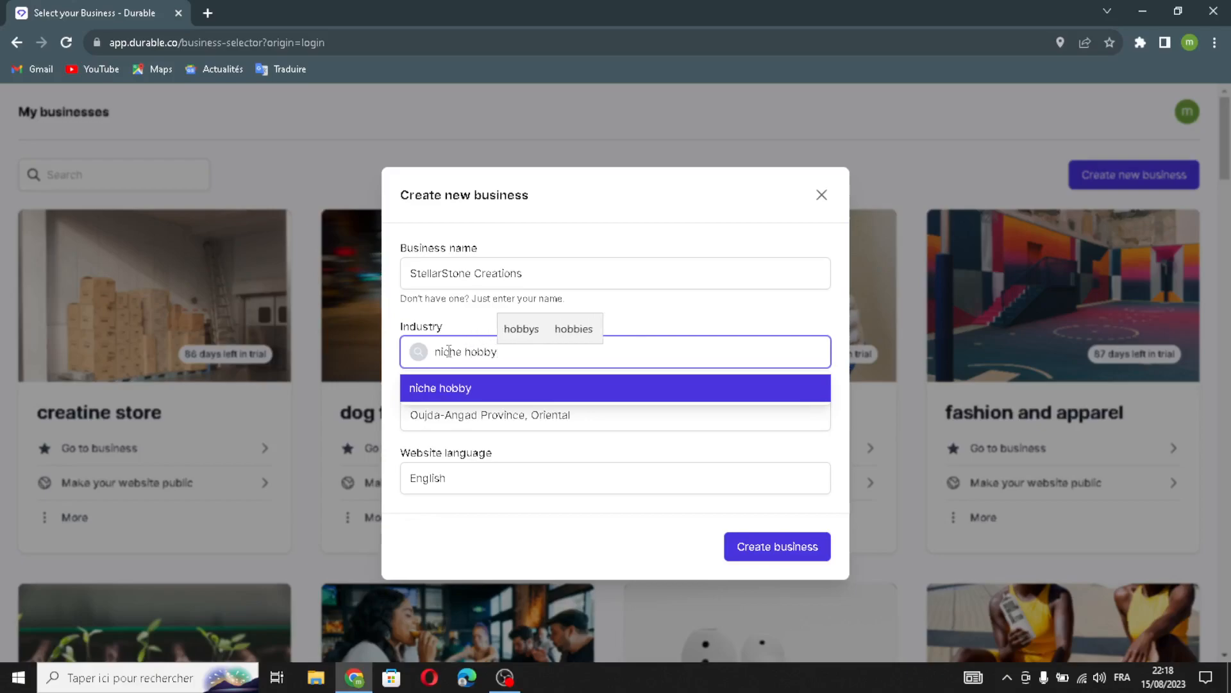
left_click(506, 451)
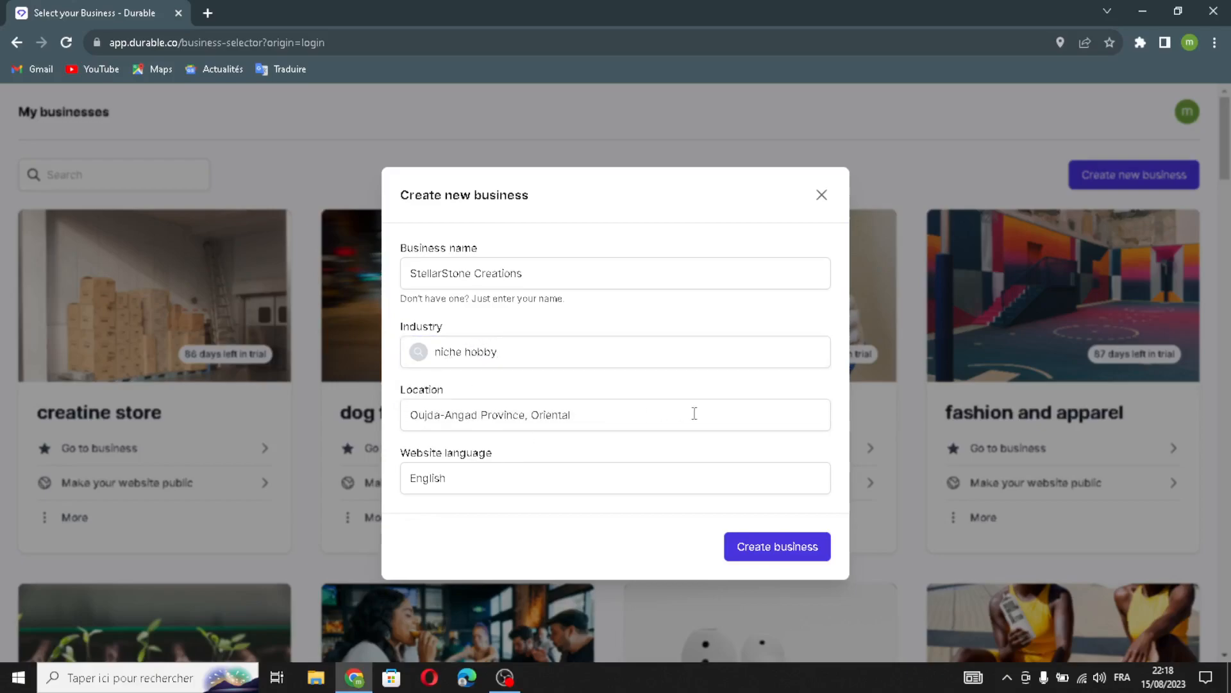
Keep English as the website language and create the business to generate its website
left_click(503, 472)
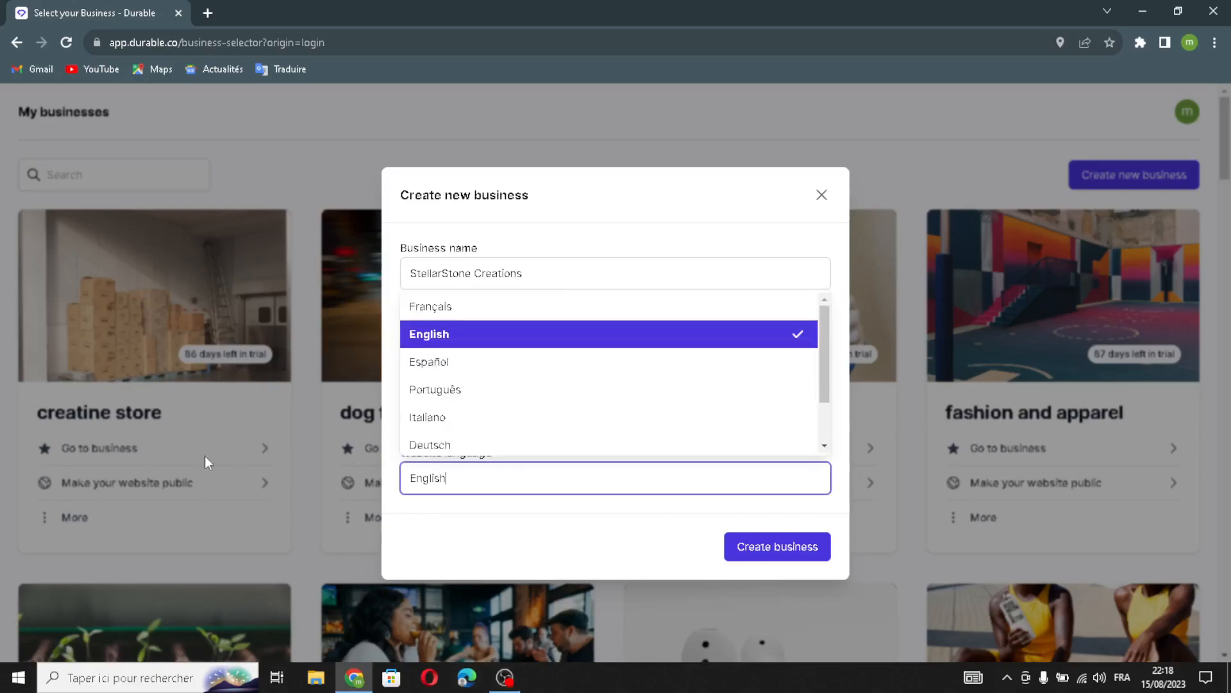
left_click(448, 530)
left_click(772, 554)
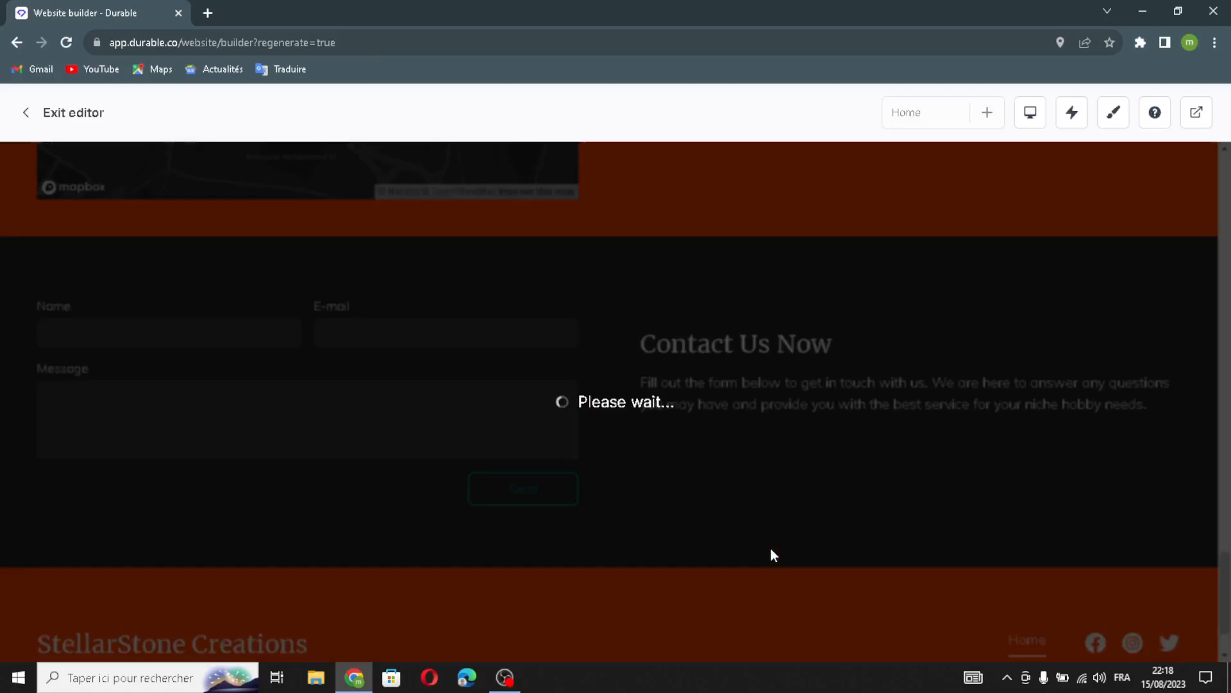
Open the website header for editing and enable replacing the company name with a logo
scroll(710, 425, "up", 10)
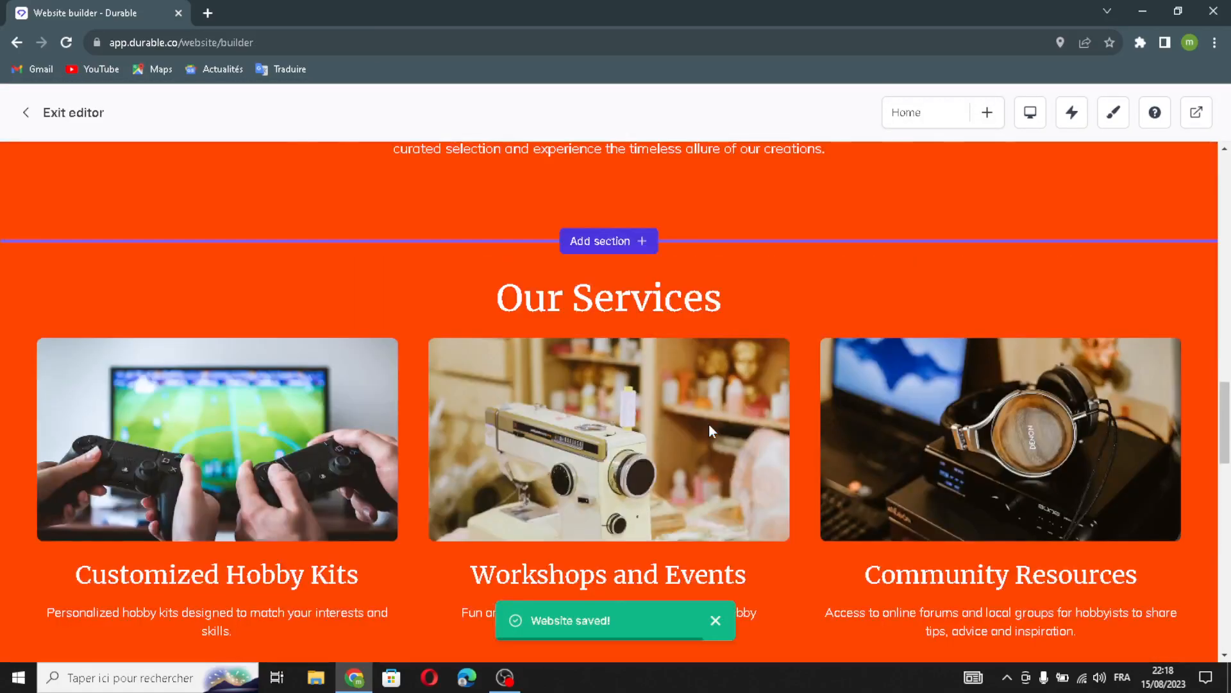
scroll(709, 425, "up", 10)
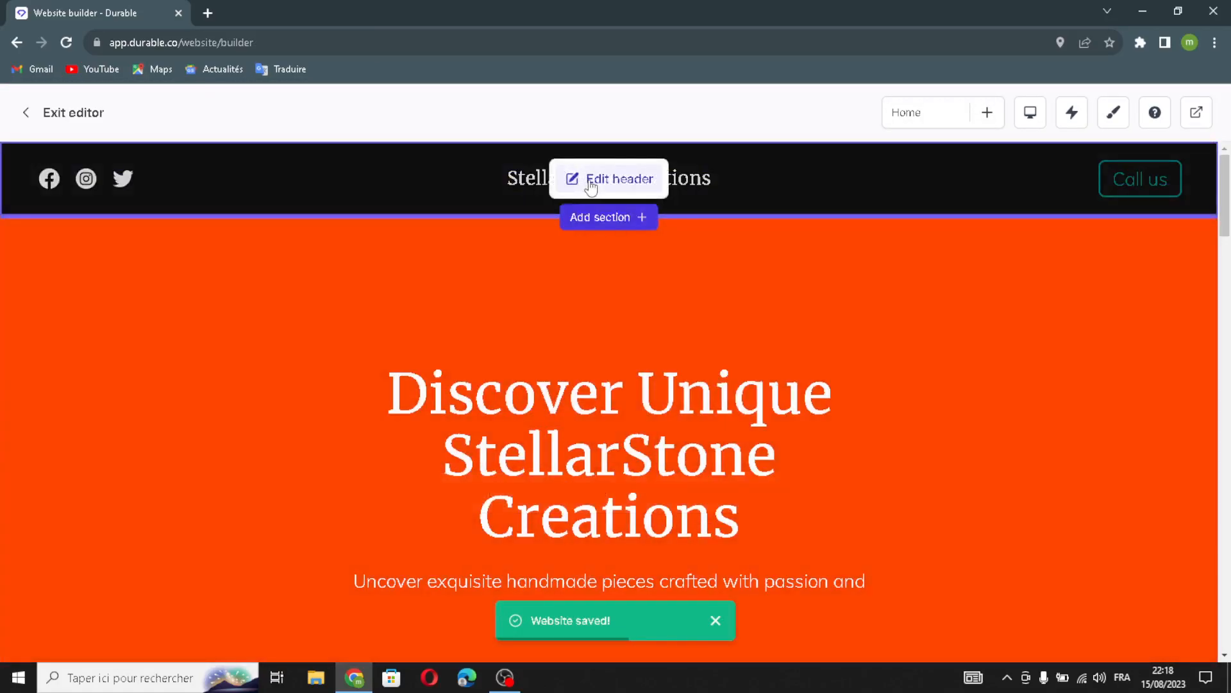
left_click(581, 180)
mouse_move(1091, 342)
left_mouse_down()
mouse_move(747, 316)
mouse_move(1084, 334)
mouse_move(998, 353)
mouse_move(1106, 351)
left_mouse_up()
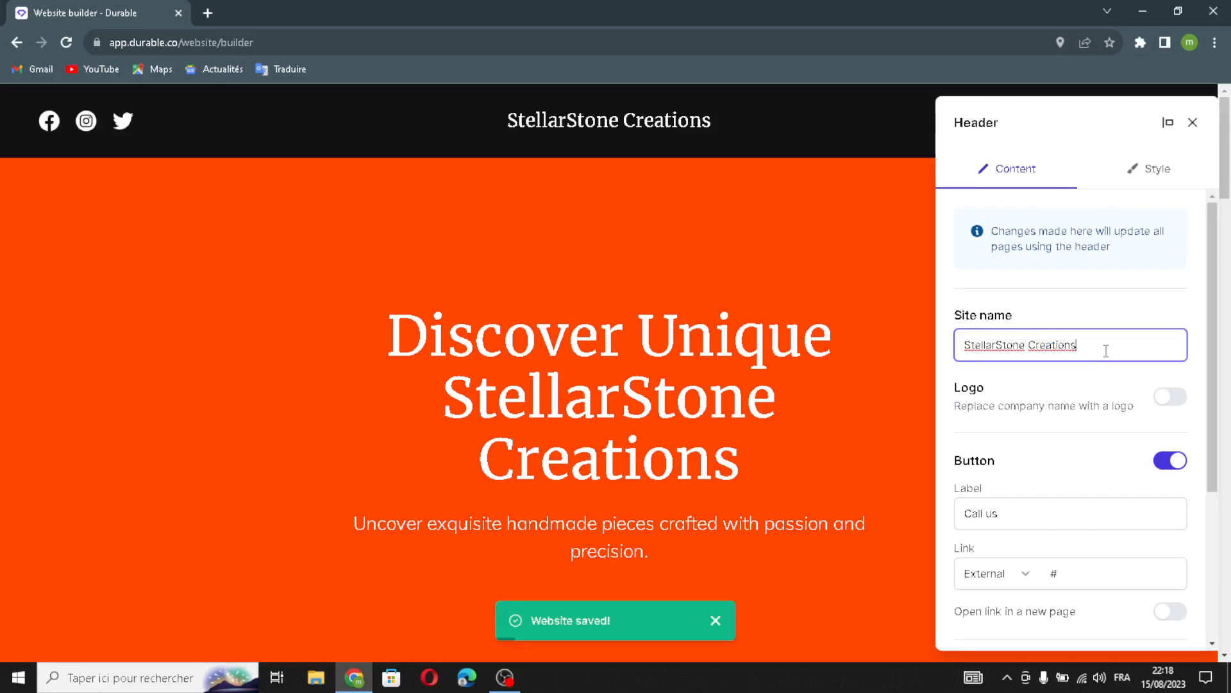
left_click(1170, 397)
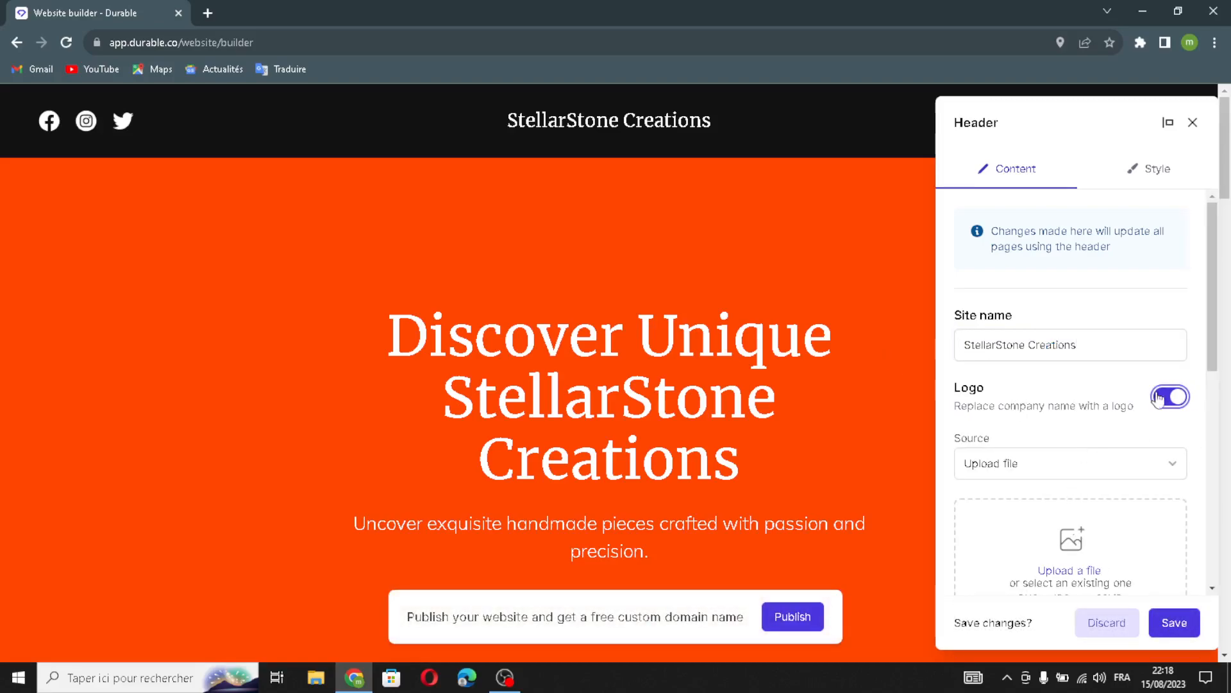
scroll(1090, 519, "down", 1)
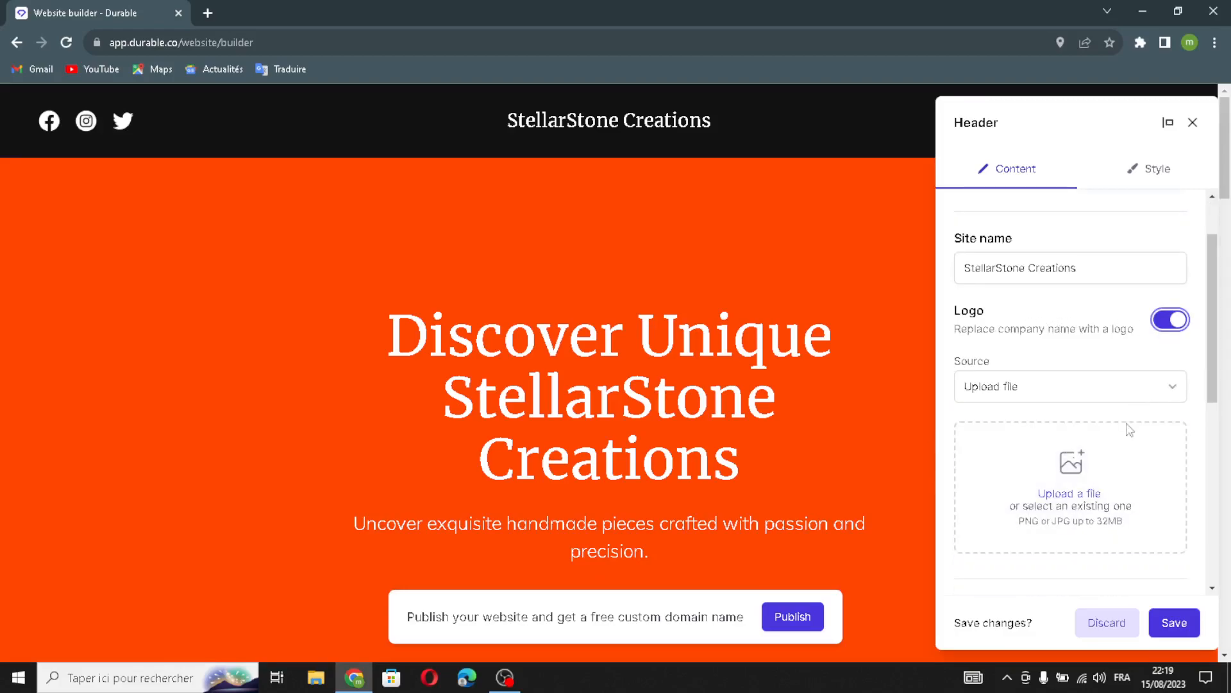
Examine the header's button label, link and social link settings, including the form for adding a social channel
scroll(1078, 497, "down", 3)
left_click(1039, 436)
left_click_drag(977, 434, 1030, 418)
left_click(1063, 418)
left_click(1080, 493)
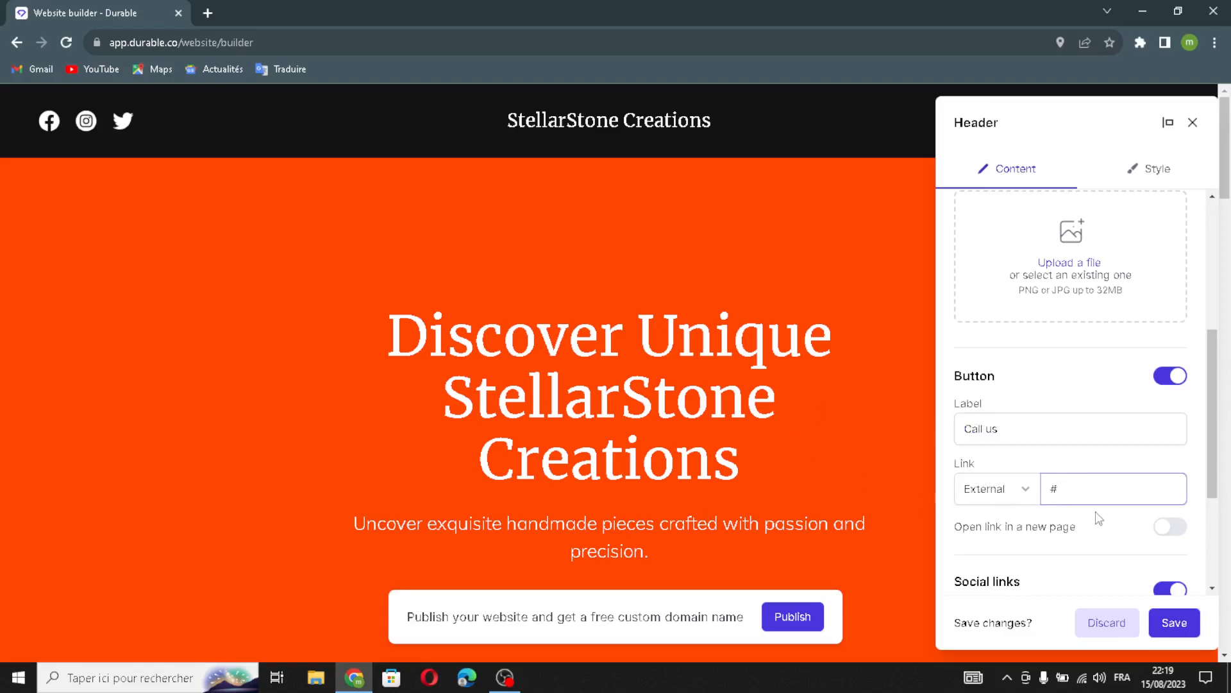
scroll(1099, 518, "down", 2)
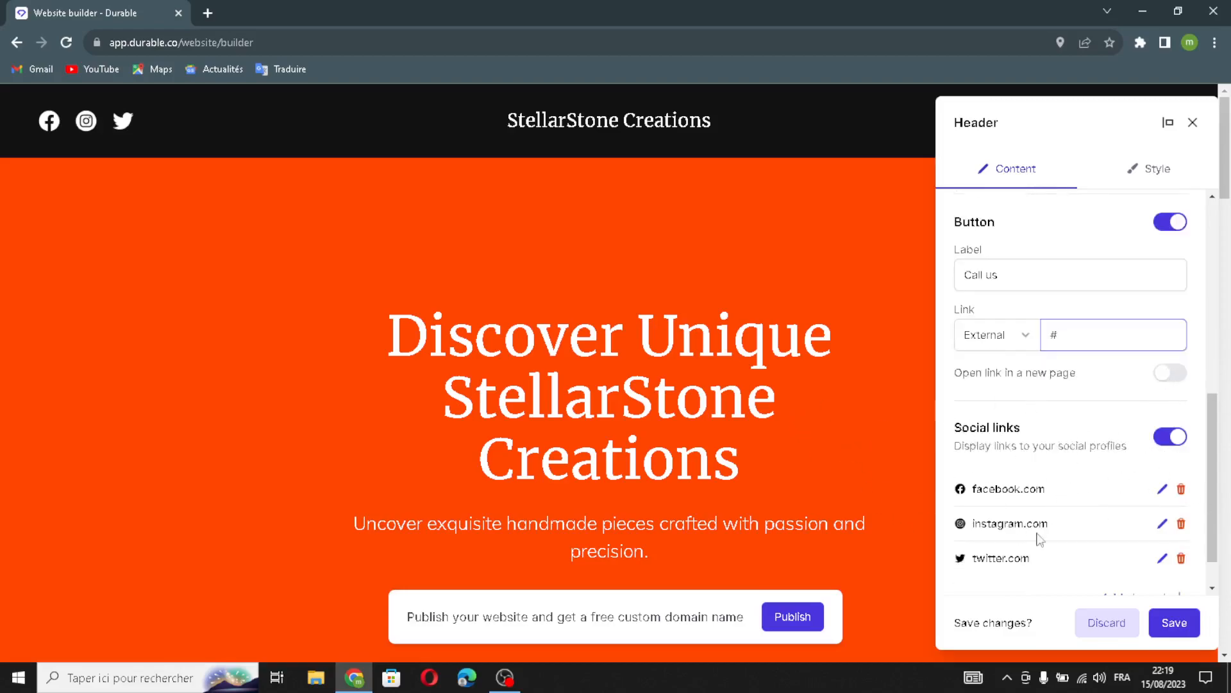
scroll(1112, 494, "down", 1)
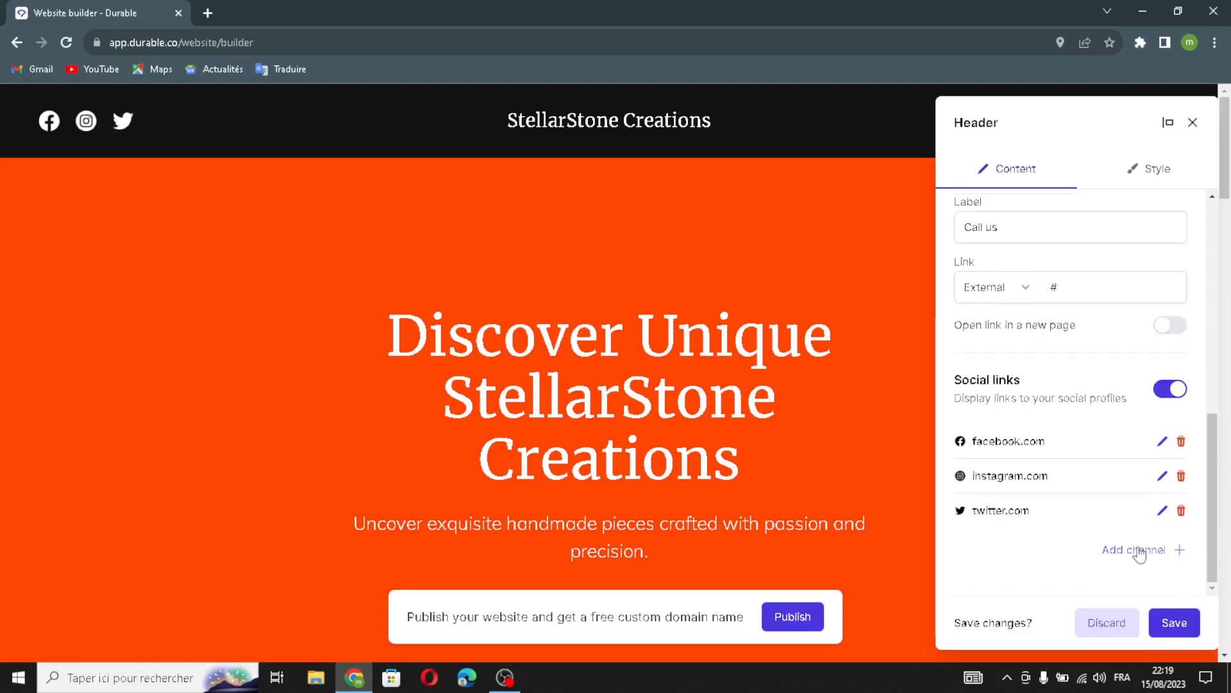
left_click(1139, 551)
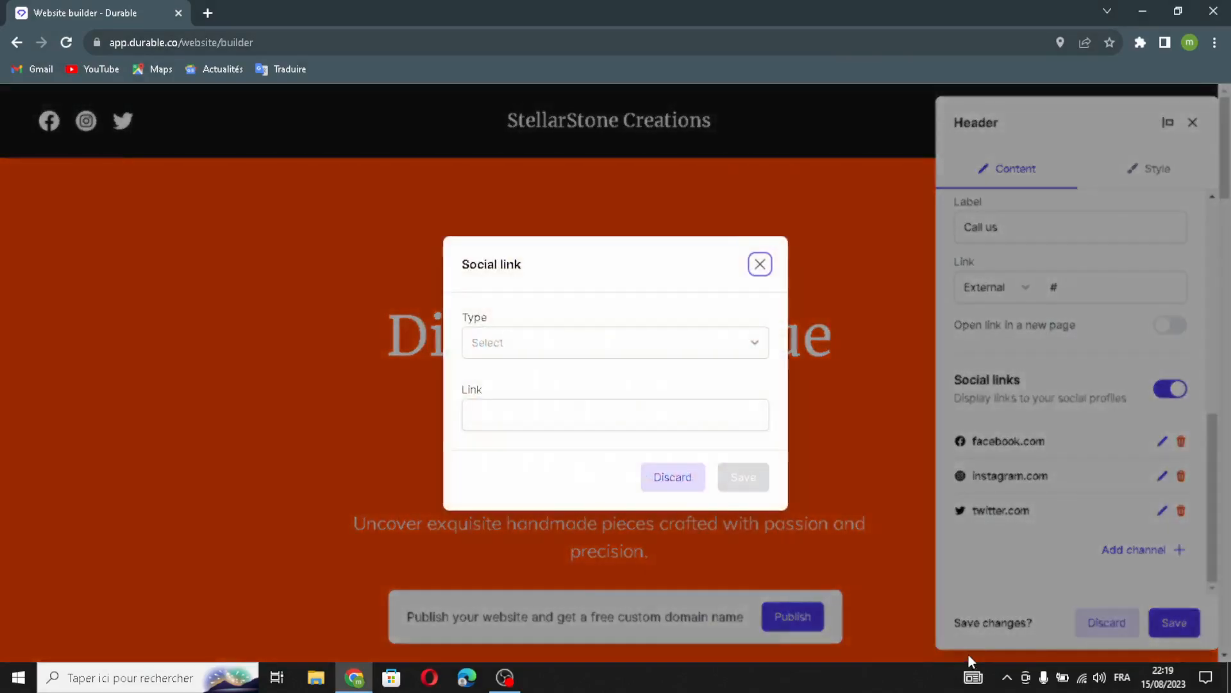
left_click(578, 352)
left_click(613, 353)
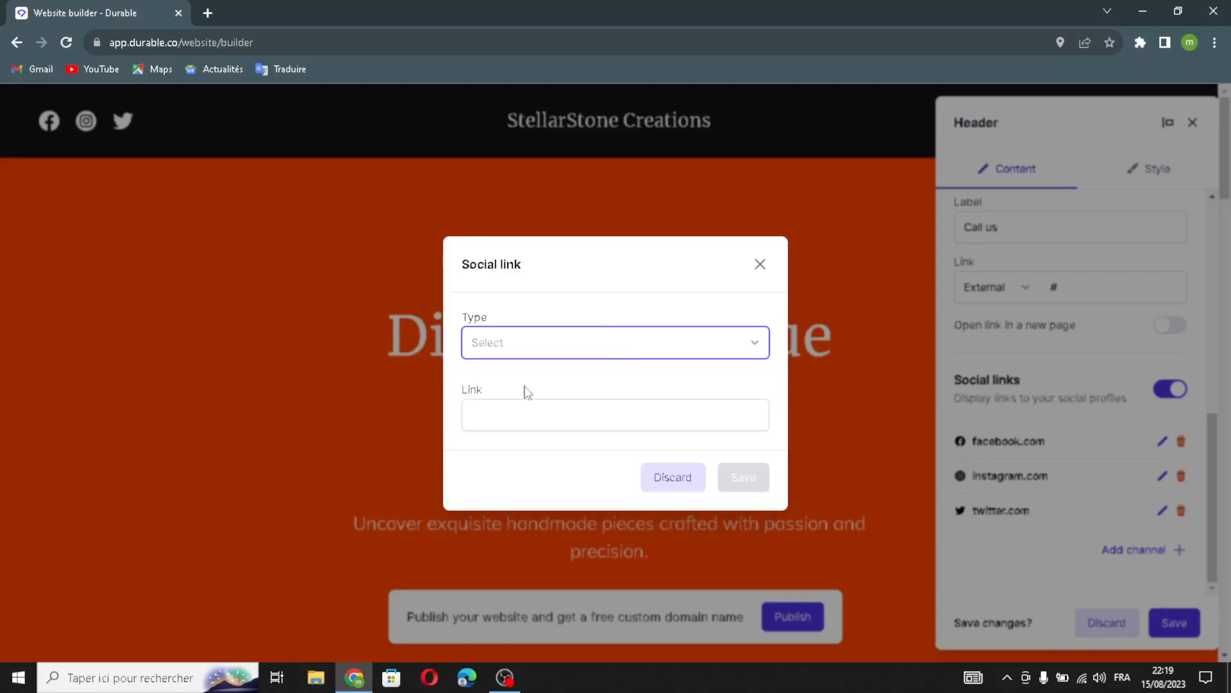
left_click(537, 408)
left_click(760, 264)
Save the header changes
left_click(1174, 625)
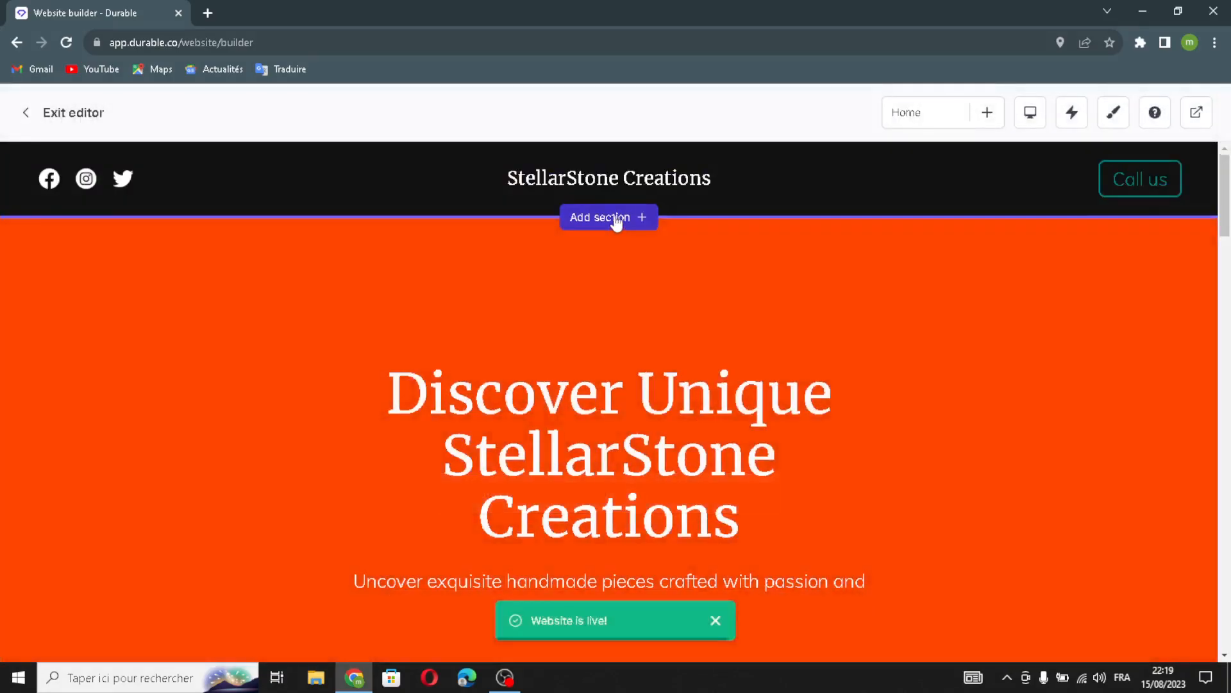
Review the section types that can be added below the header
left_click(616, 222)
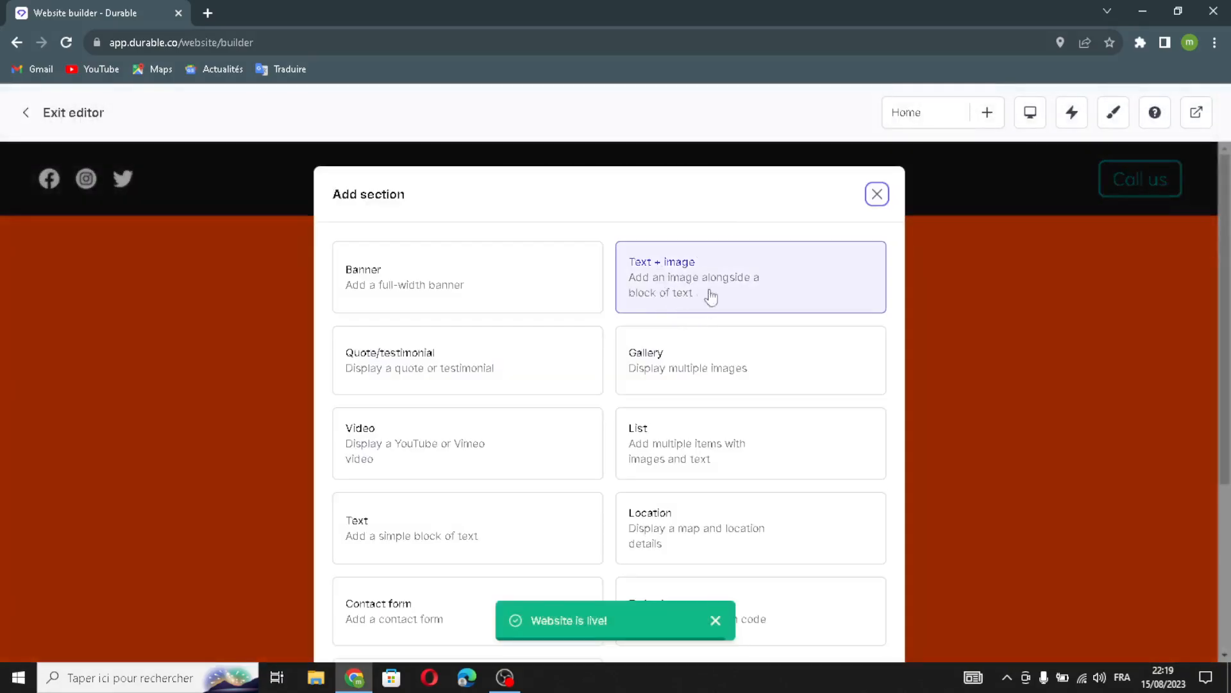
scroll(713, 500, "down", 4)
scroll(500, 398, "up", 4)
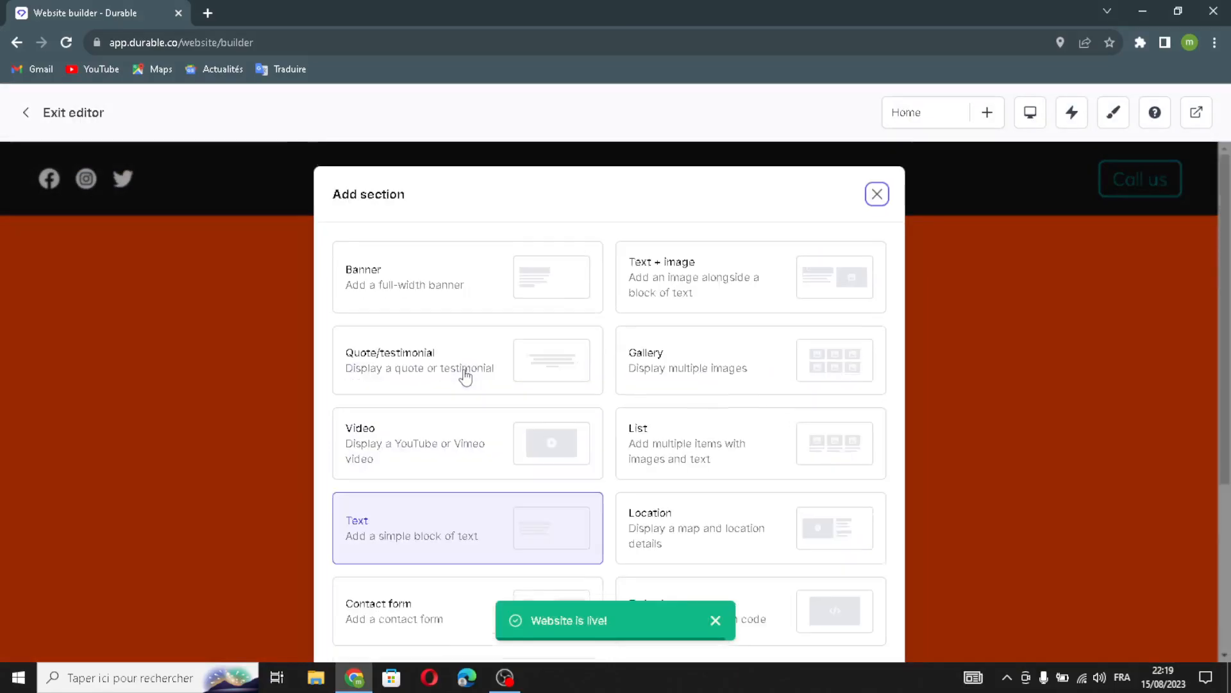
left_click(876, 194)
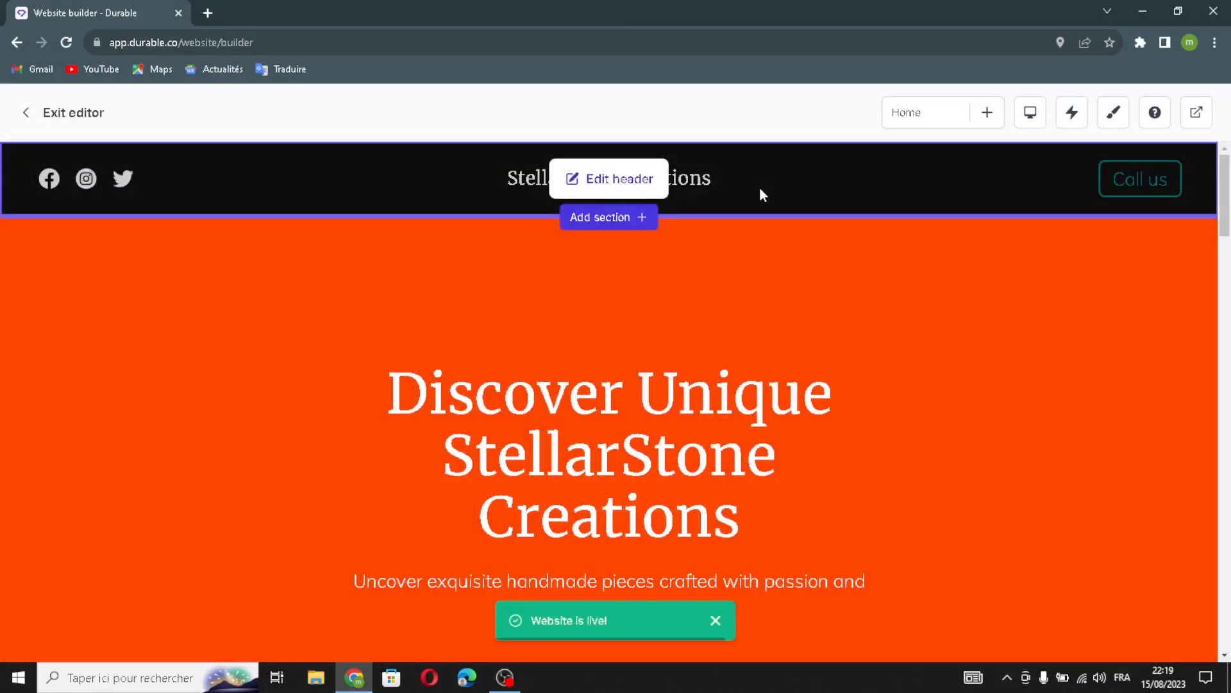
Open the banner for editing and regenerate its heading and subtext with AI
scroll(685, 324, "down", 1)
left_click(475, 416)
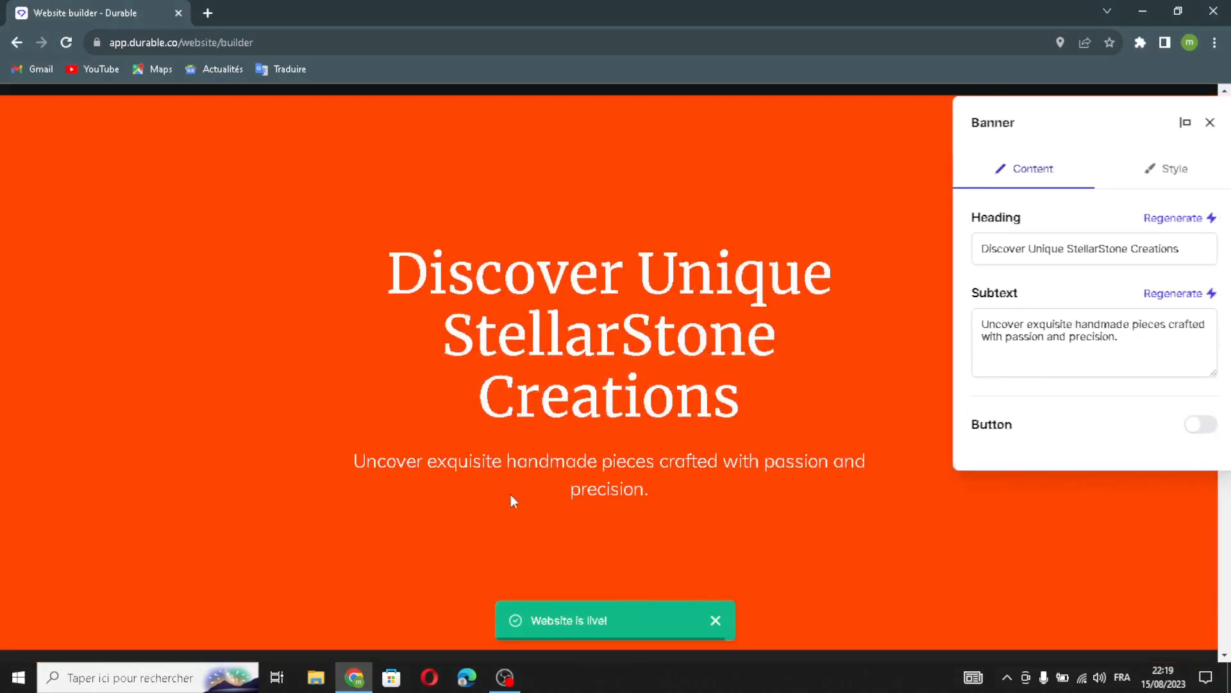
left_click_drag(1185, 251, 962, 249)
left_click(1155, 218)
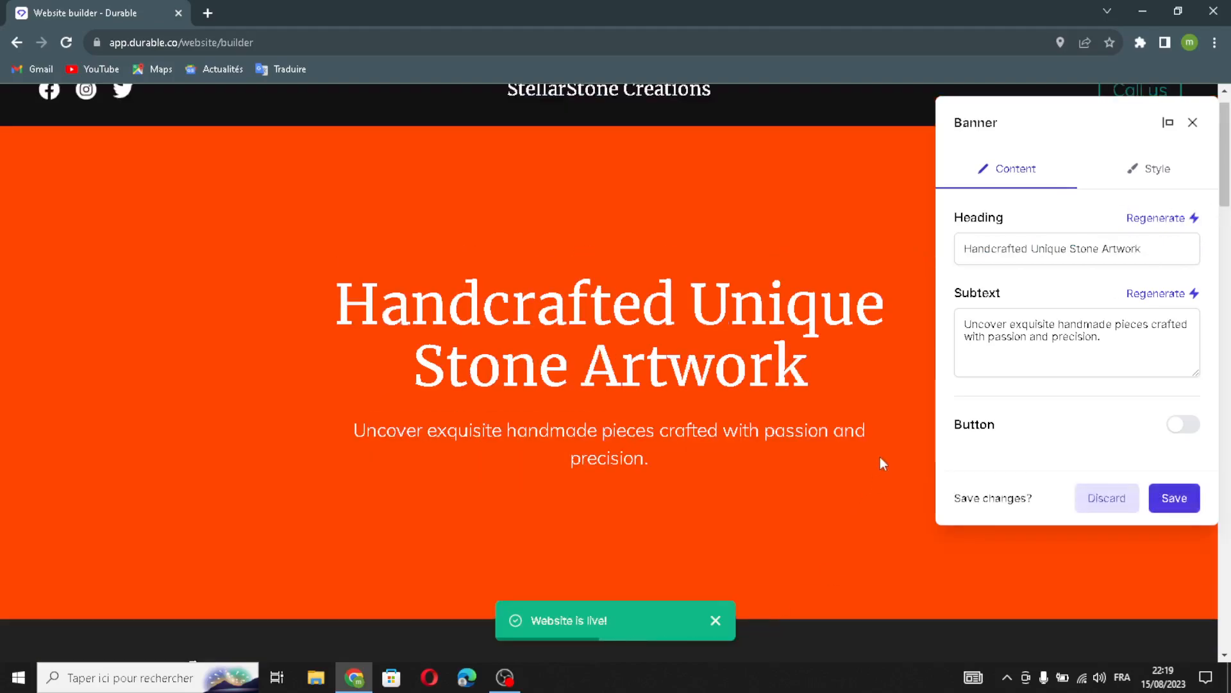
mouse_move(1111, 360)
left_mouse_down()
mouse_move(965, 321)
mouse_move(1084, 352)
mouse_move(1100, 338)
left_mouse_up()
left_click(1155, 293)
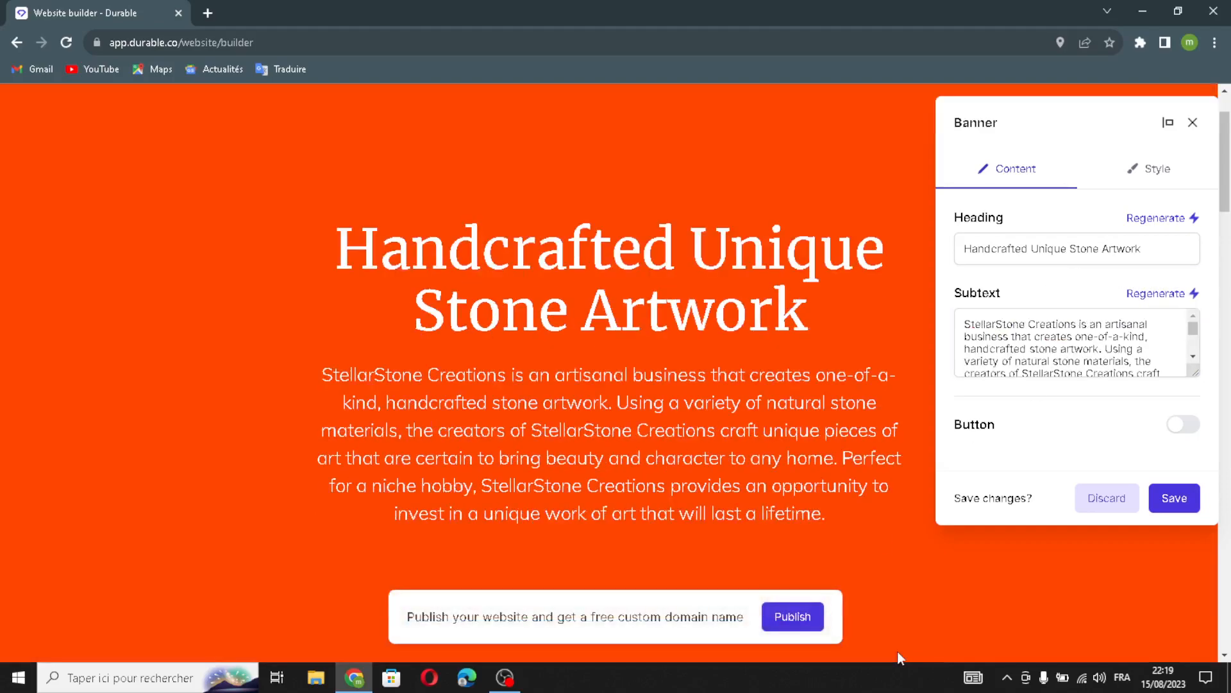
left_click(1186, 425)
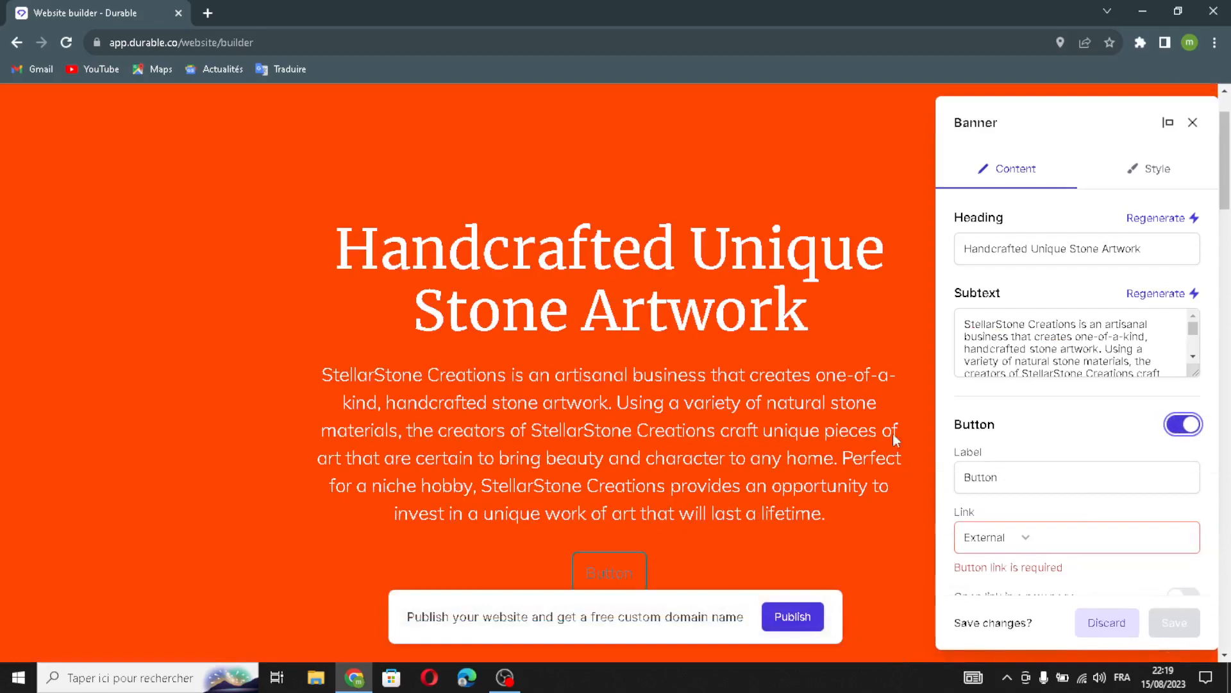
left_click(1100, 475)
left_click(1106, 537)
scroll(1100, 542, "down", 1)
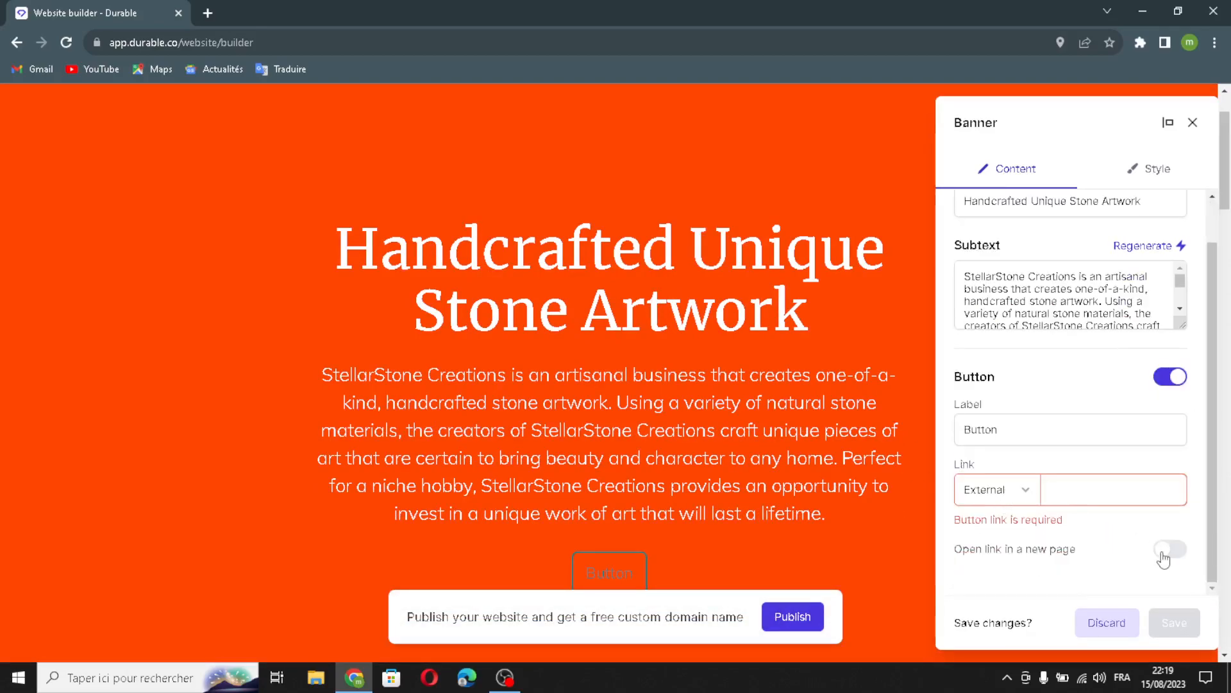
left_click(1170, 376)
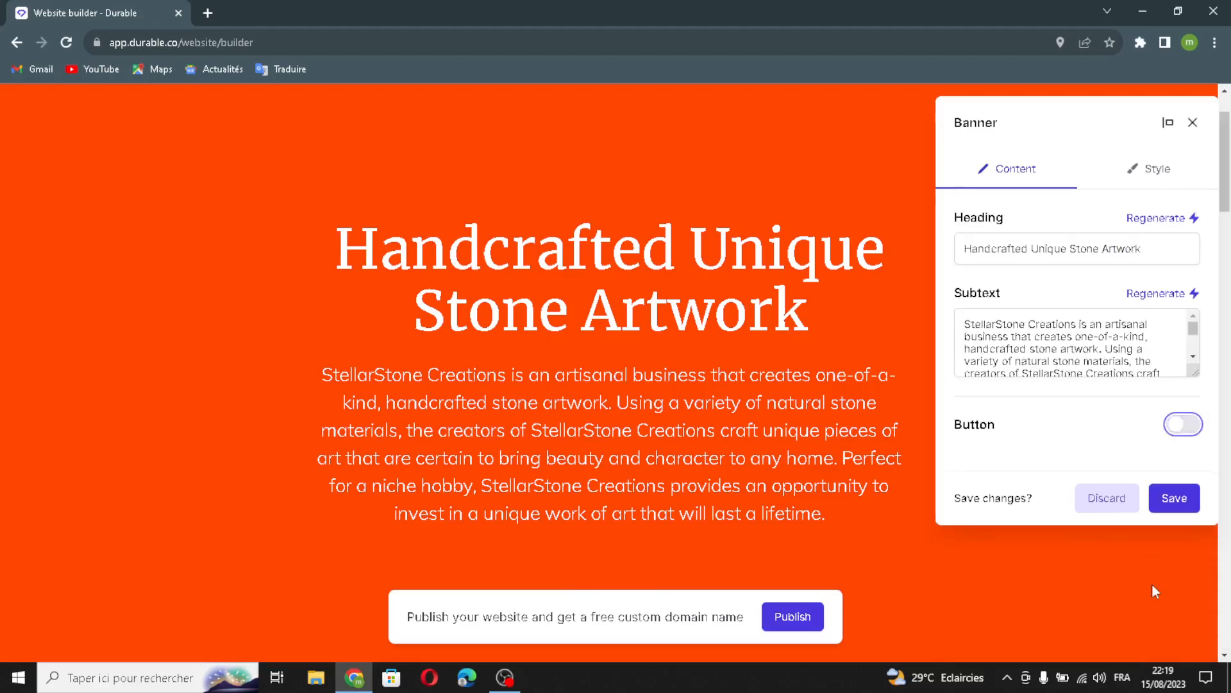
Save the banner changes
left_click(1179, 497)
Open the "Our Work" gallery for editing and start generating new images for it
scroll(676, 473, "down", 5)
scroll(676, 474, "down", 4)
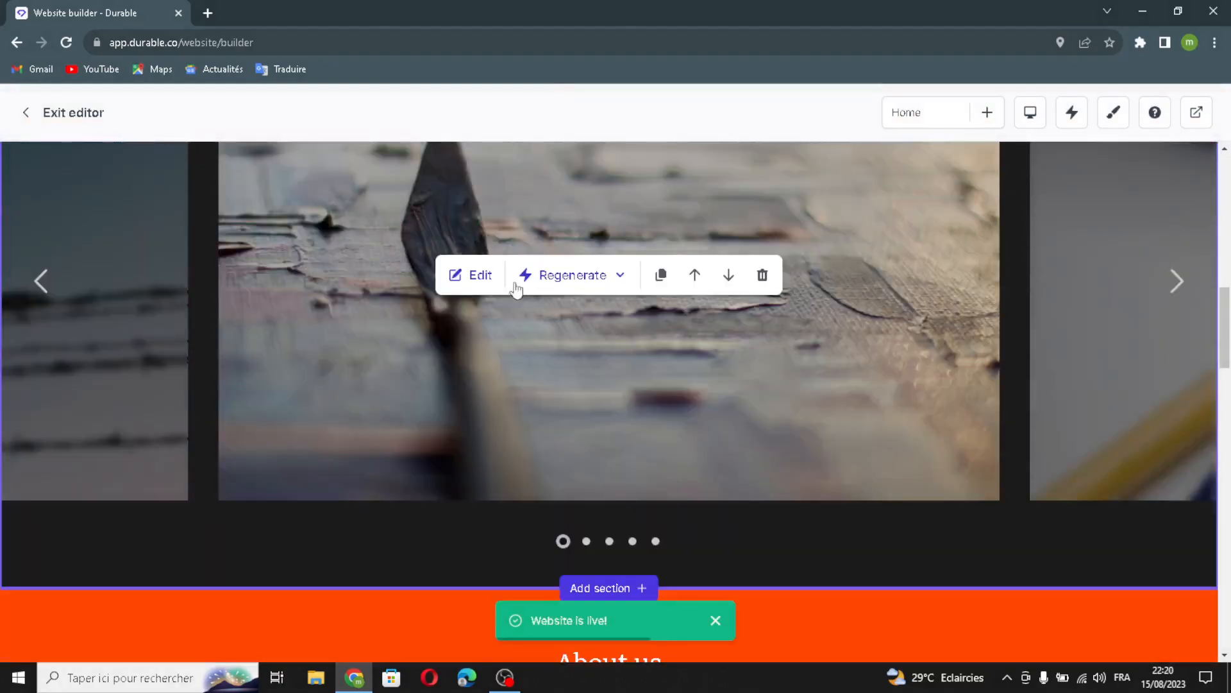
left_click(486, 274)
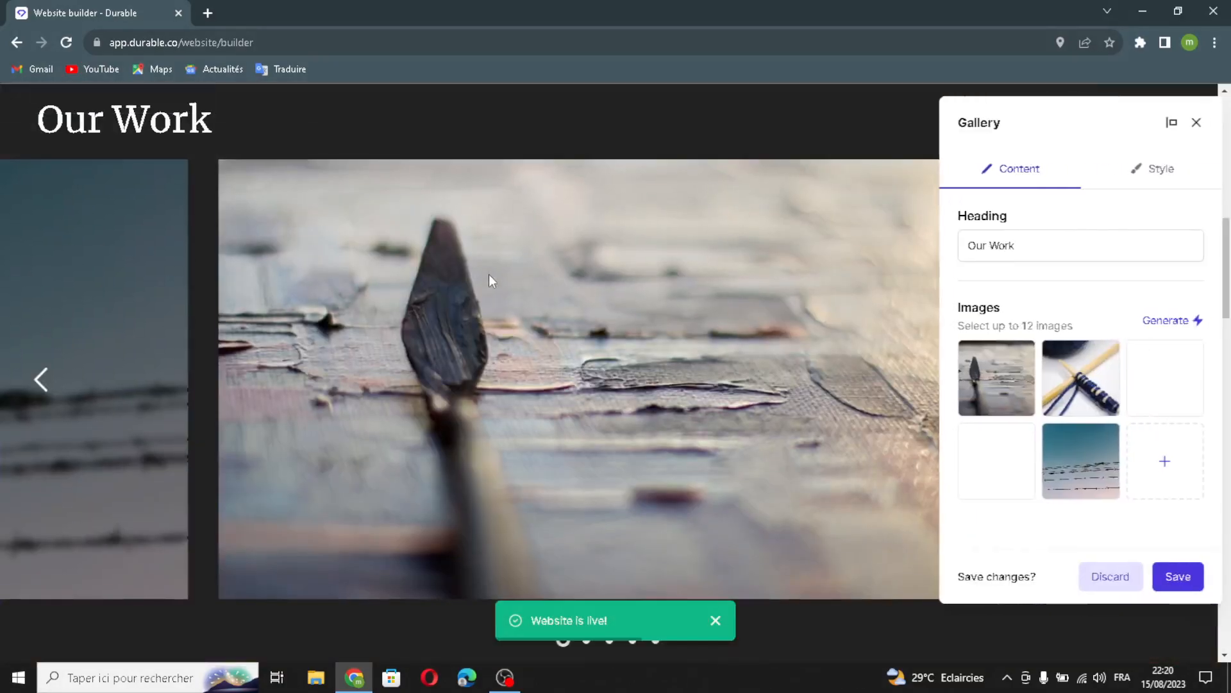
left_click_drag(1025, 248, 958, 245)
left_click(1079, 253)
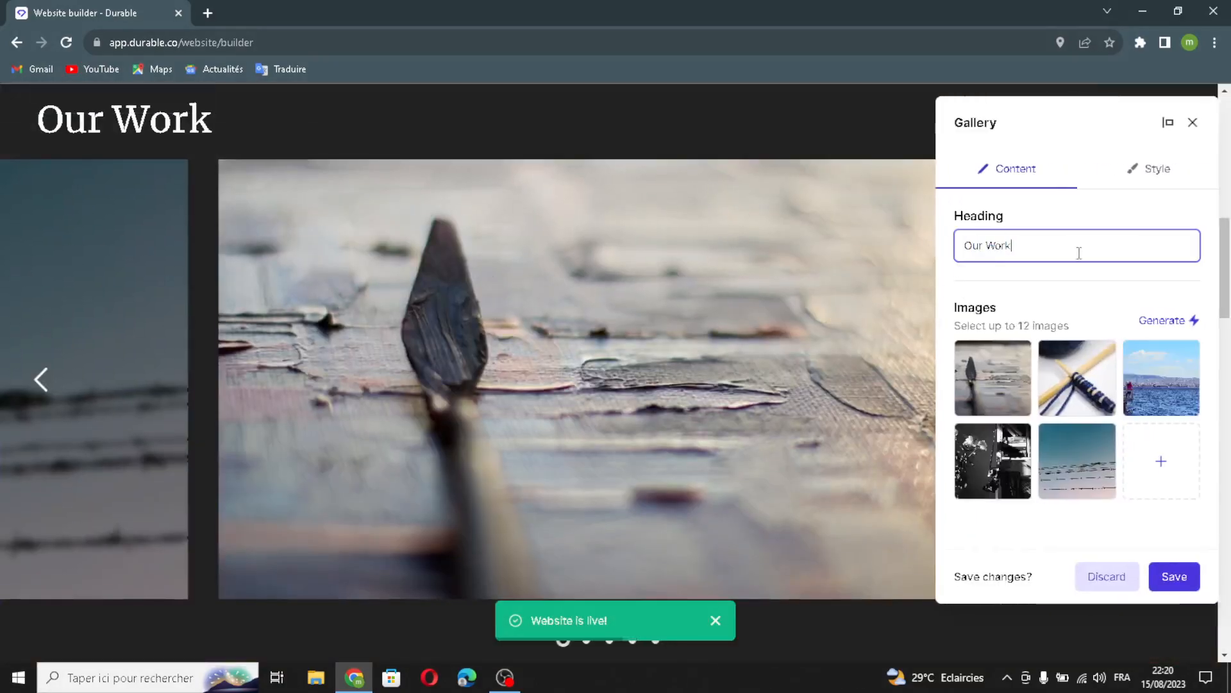
left_click(1168, 325)
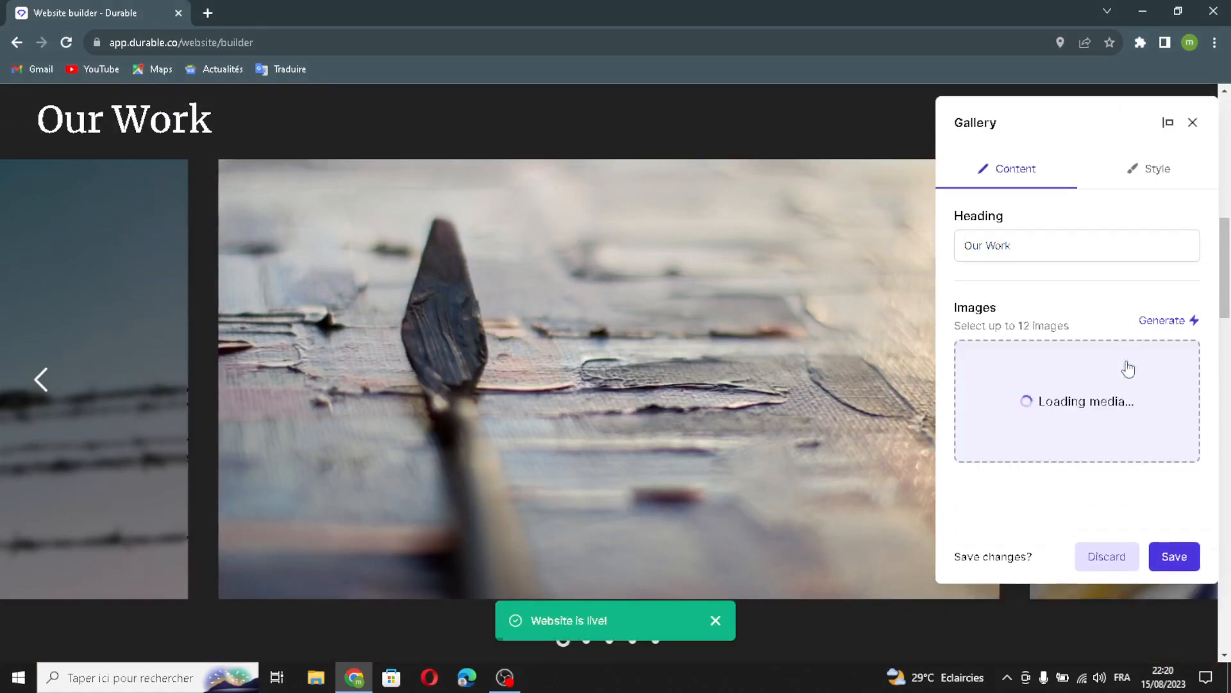
Open the gallery's image upload area and search Google Images for "niche hobby" in a new browser tab
left_click(993, 543)
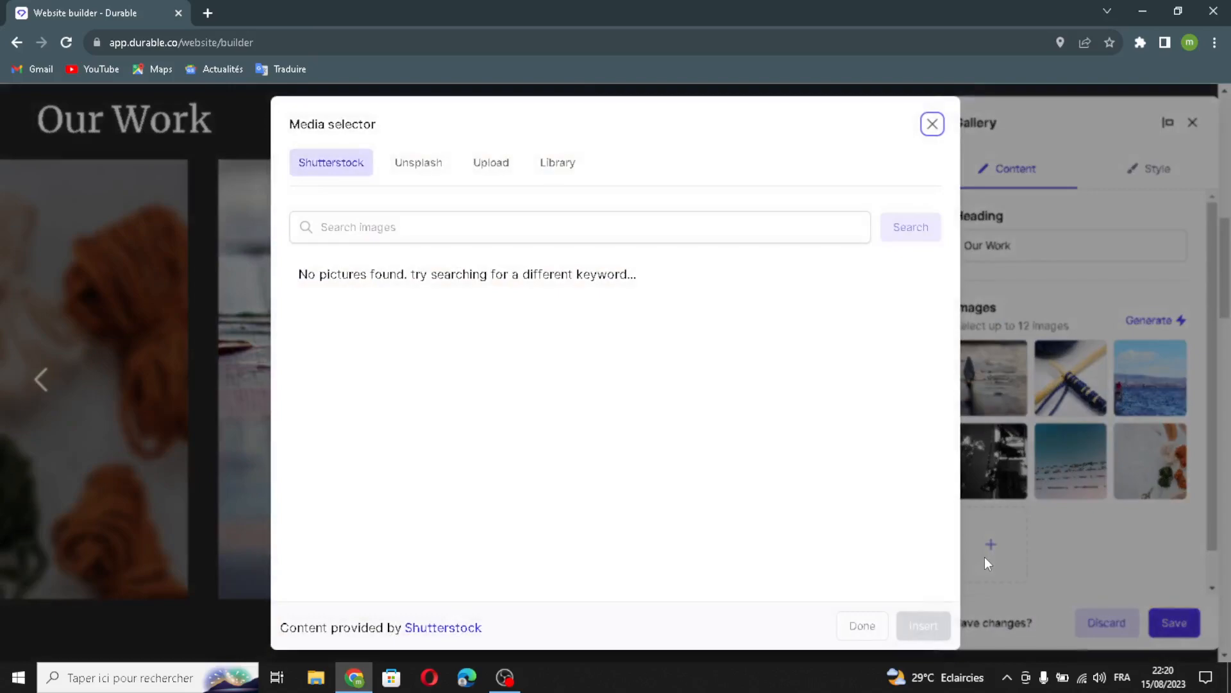
left_click(505, 162)
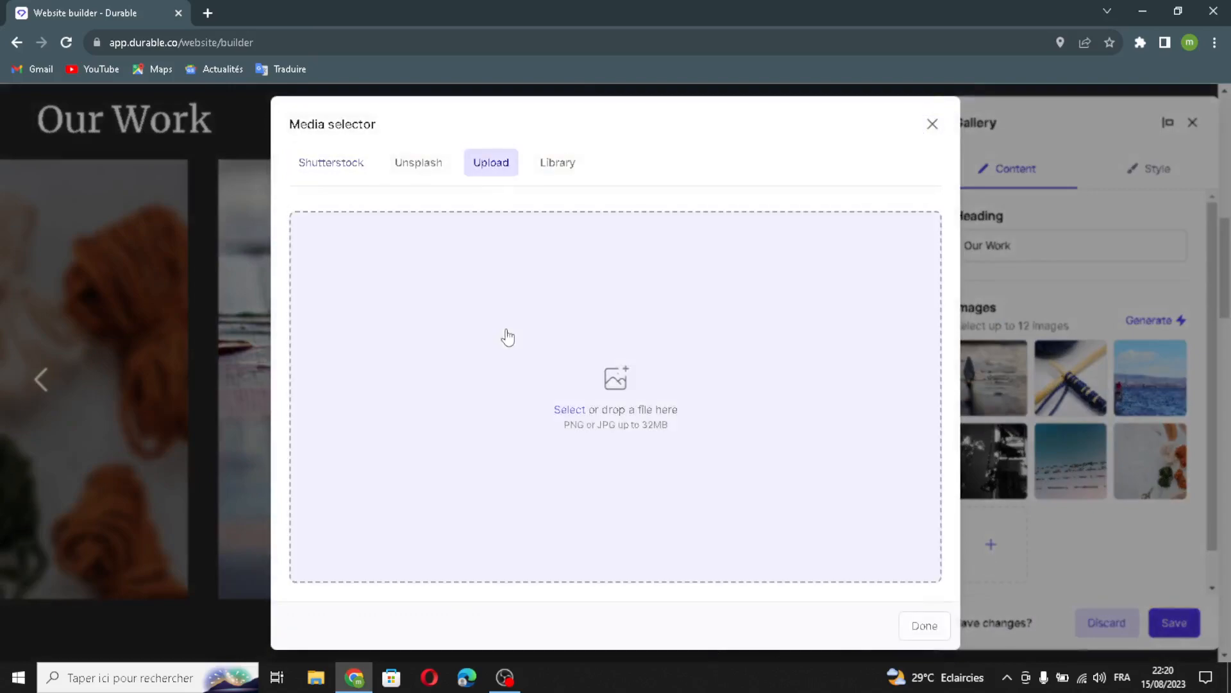
left_click(206, 13)
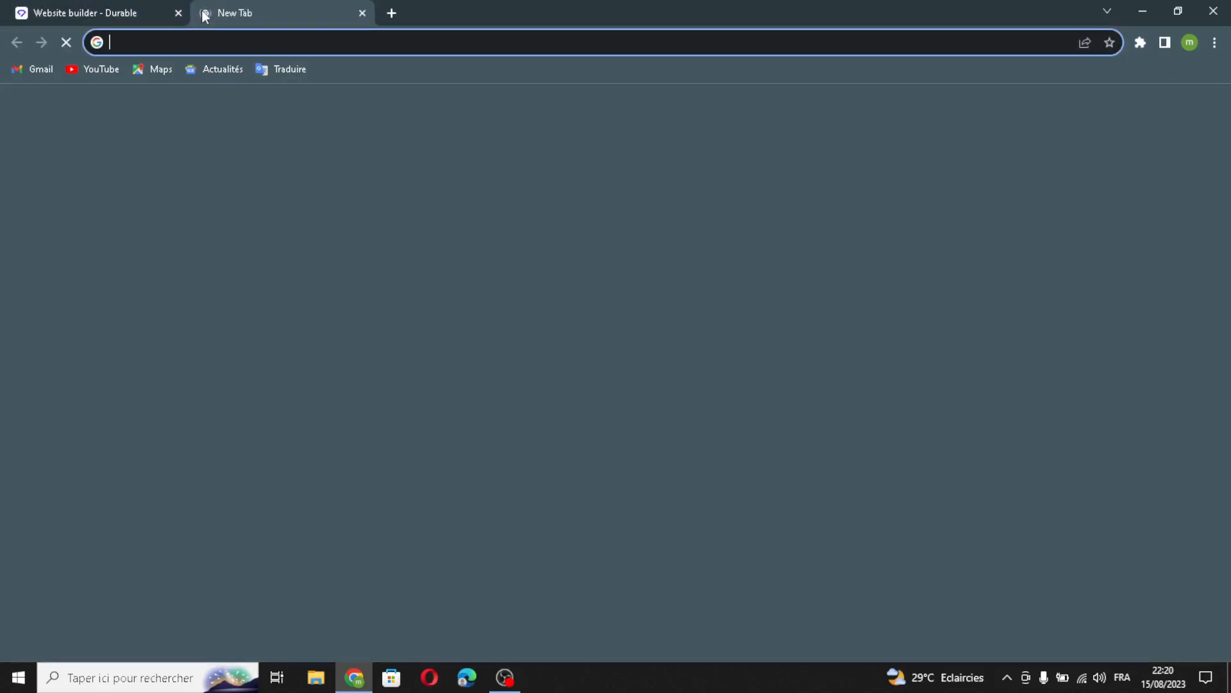
type("niche h")
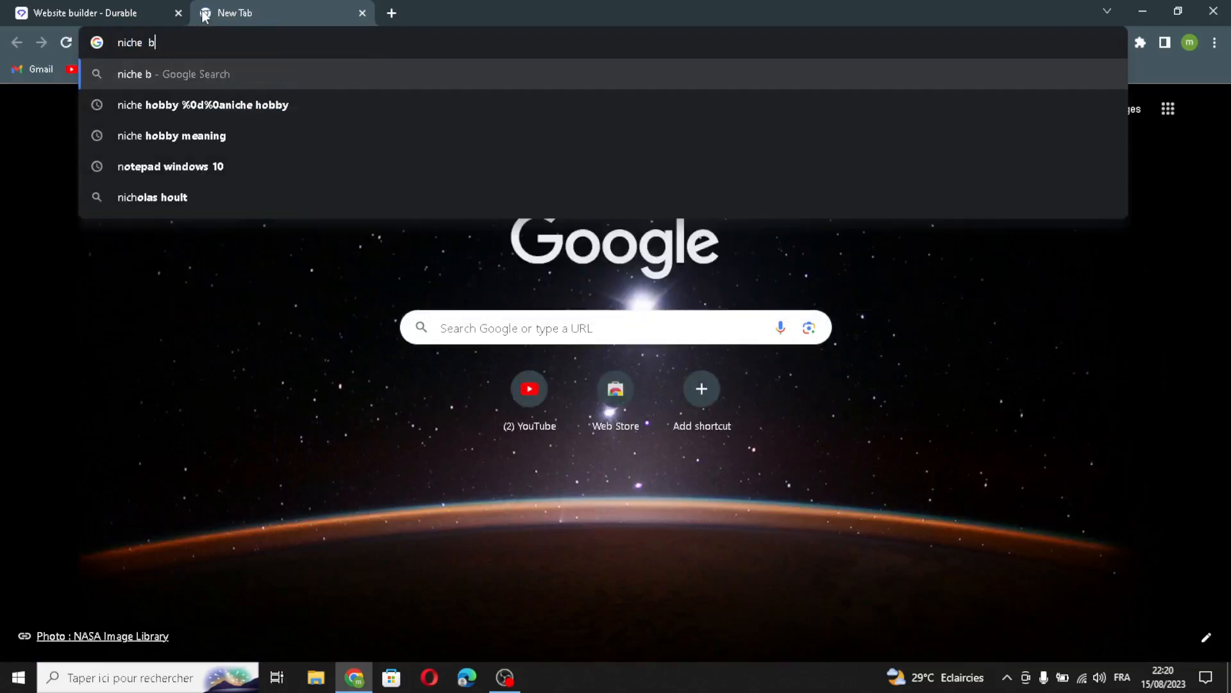
type("obby")
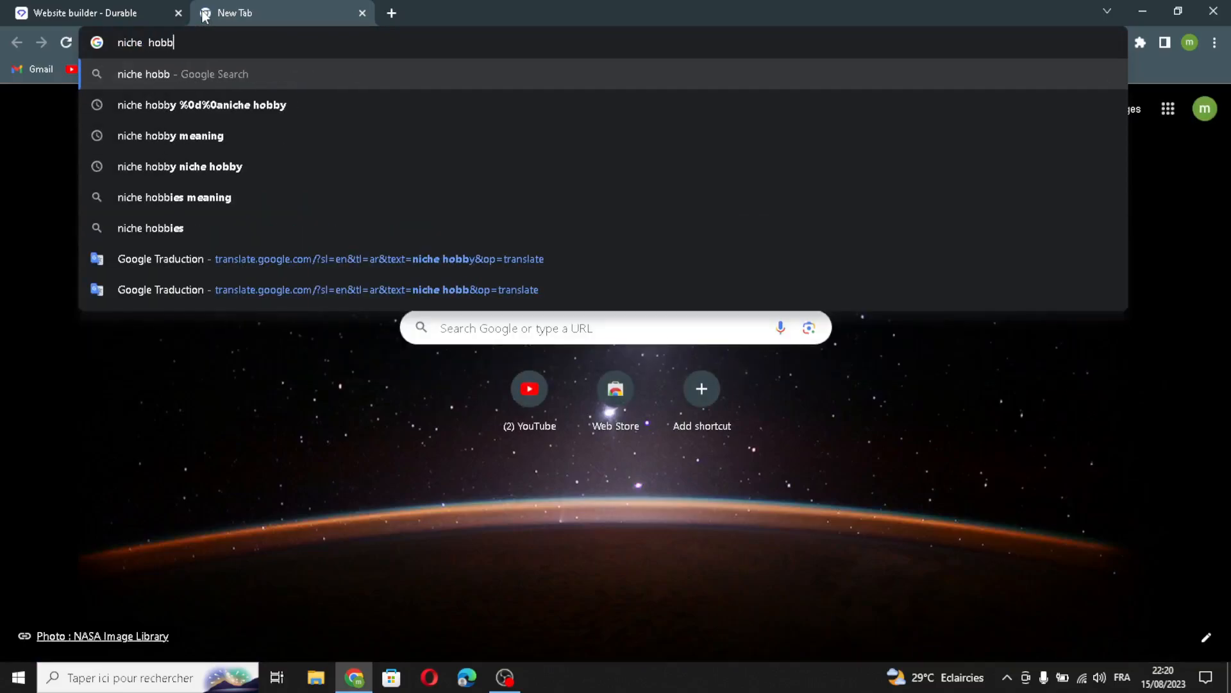
key("Return")
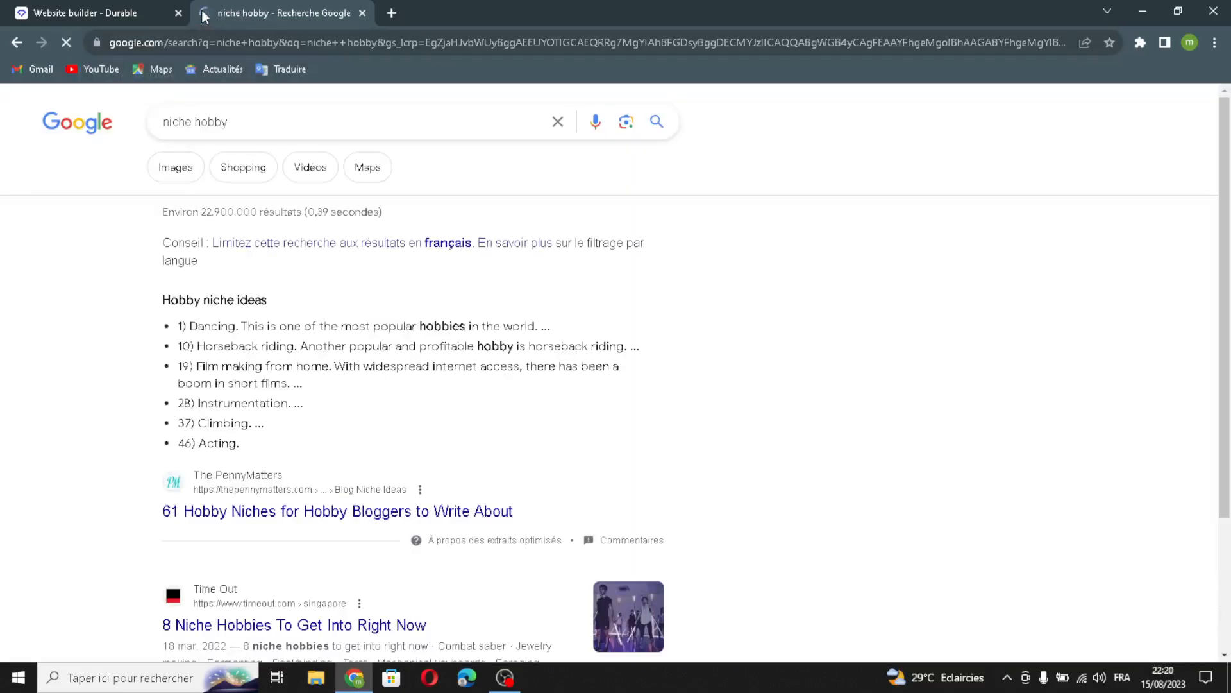
left_click(174, 182)
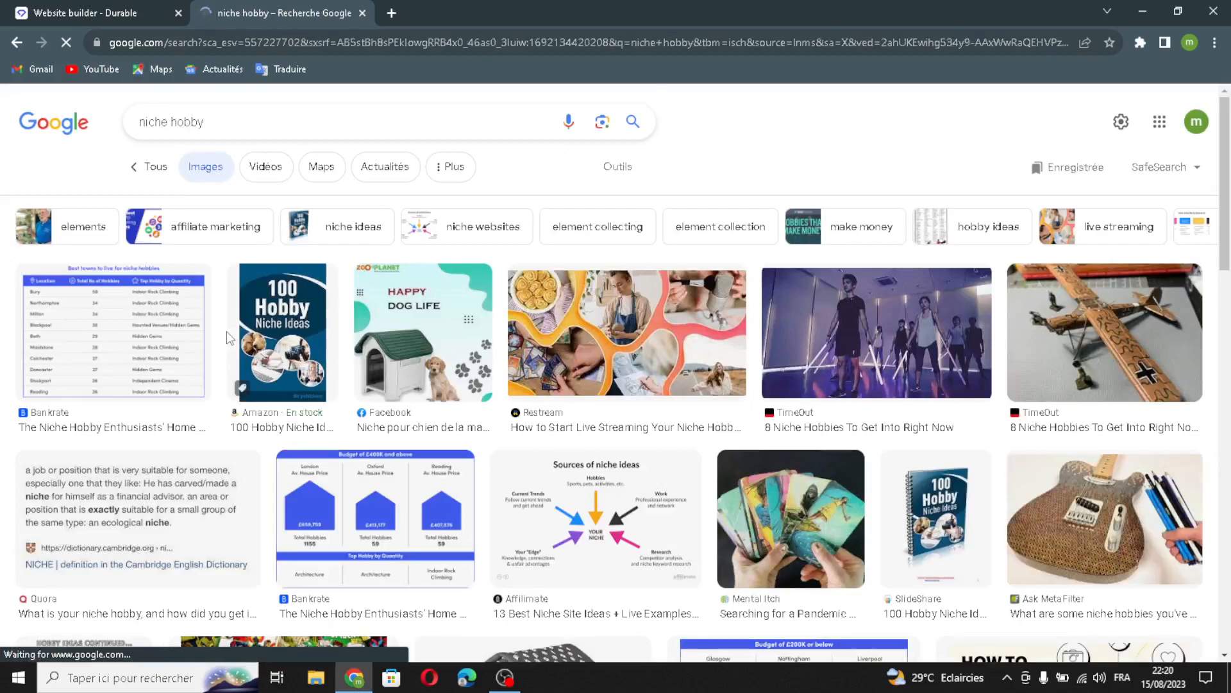
Upload the "100 Hobby Niche Ideas" book cover from the Google Images results to the Durable gallery
left_click_drag(297, 332, 284, 5)
left_click_drag(622, 395, 562, 394)
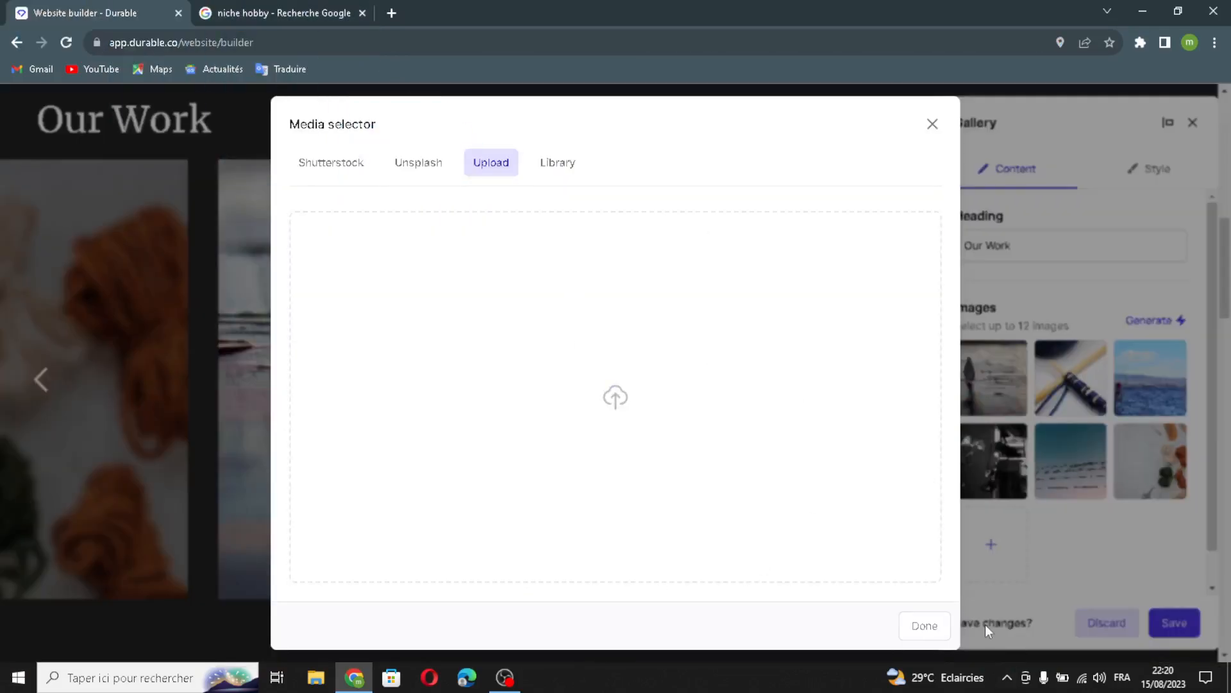
left_click(564, 164)
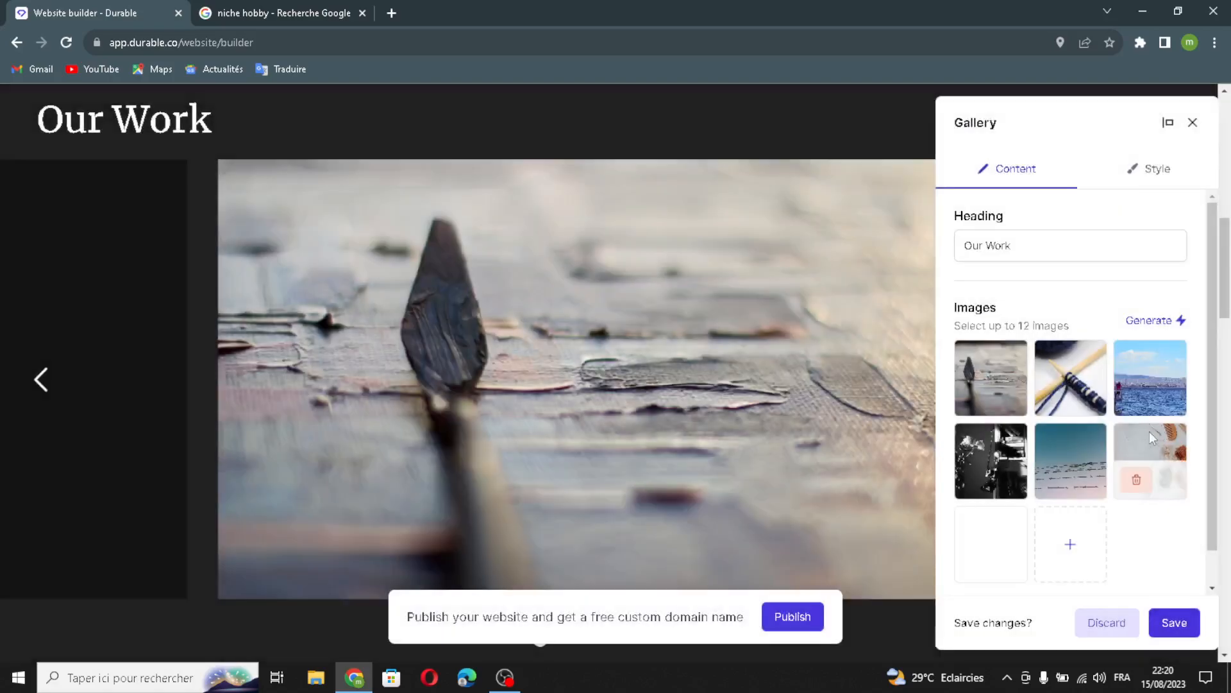
Find "niche hobby" pictures on Shutterstock, insert the one of white sheets on wooden shelving into the gallery, and save the section
left_click(1072, 546)
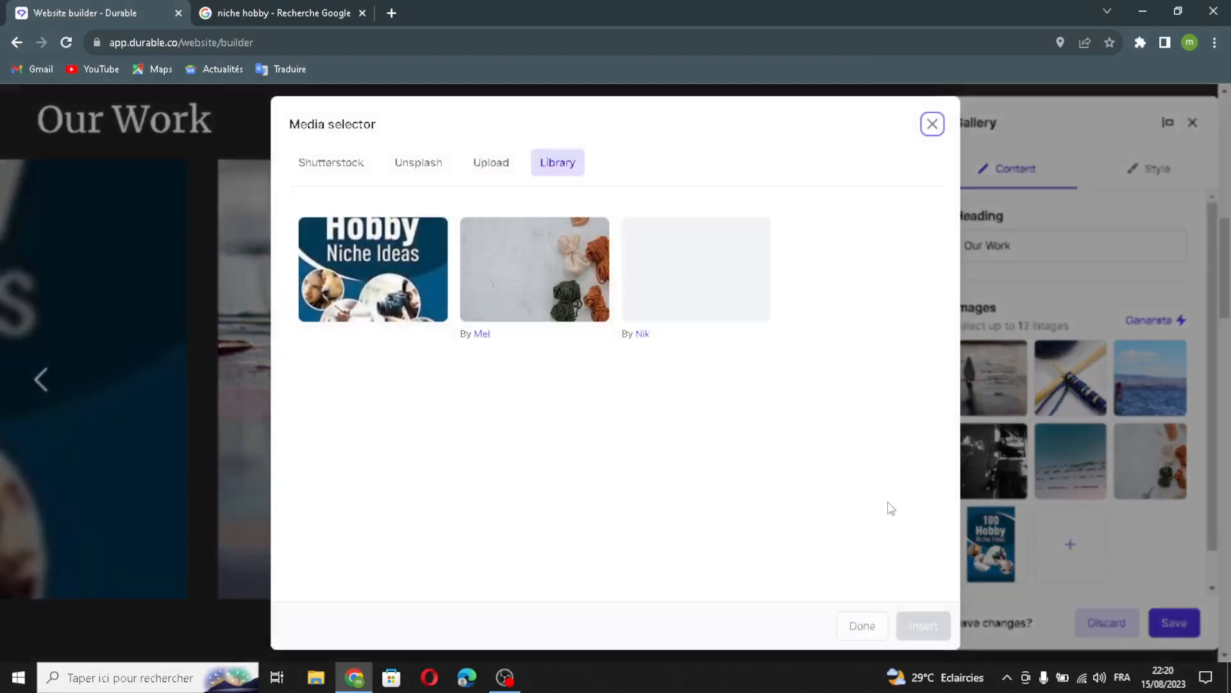
left_click(341, 163)
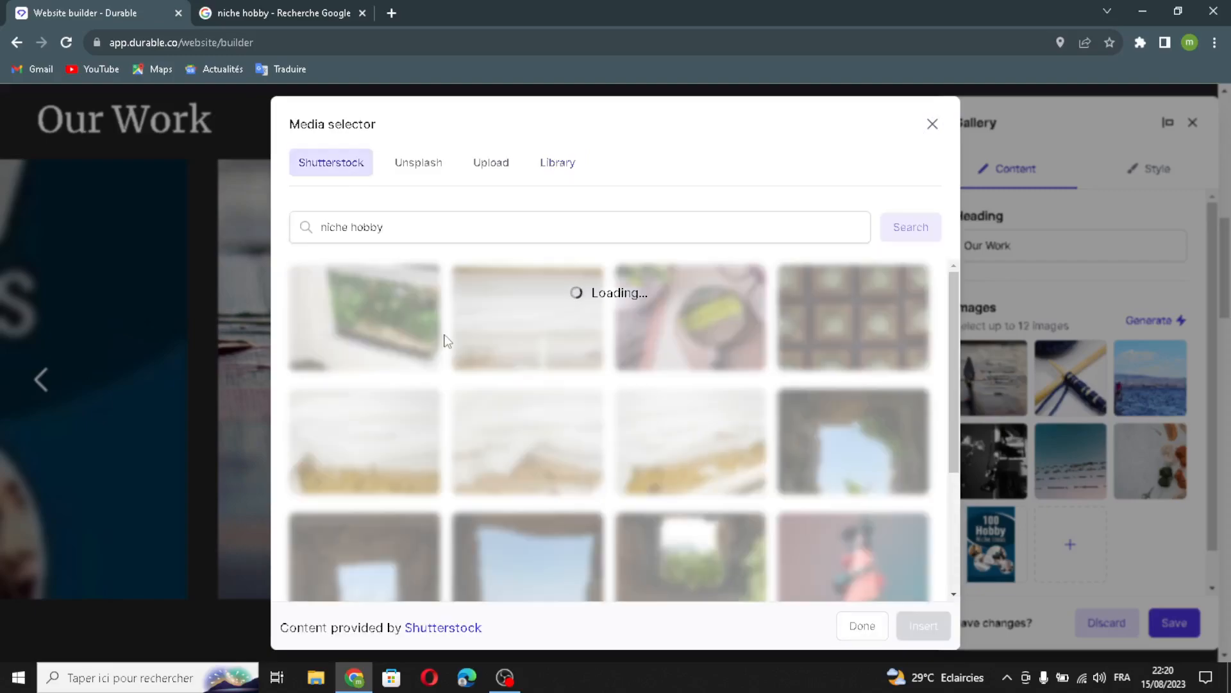
scroll(667, 467, "down", 3)
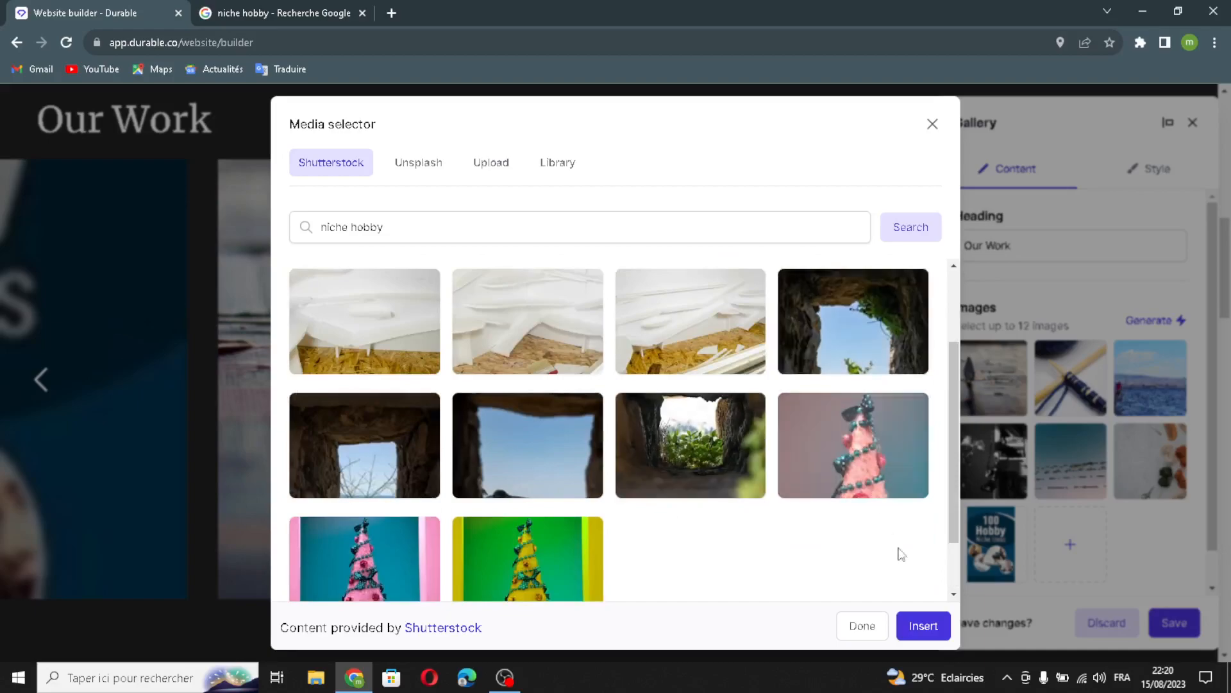
scroll(537, 350, "up", 4)
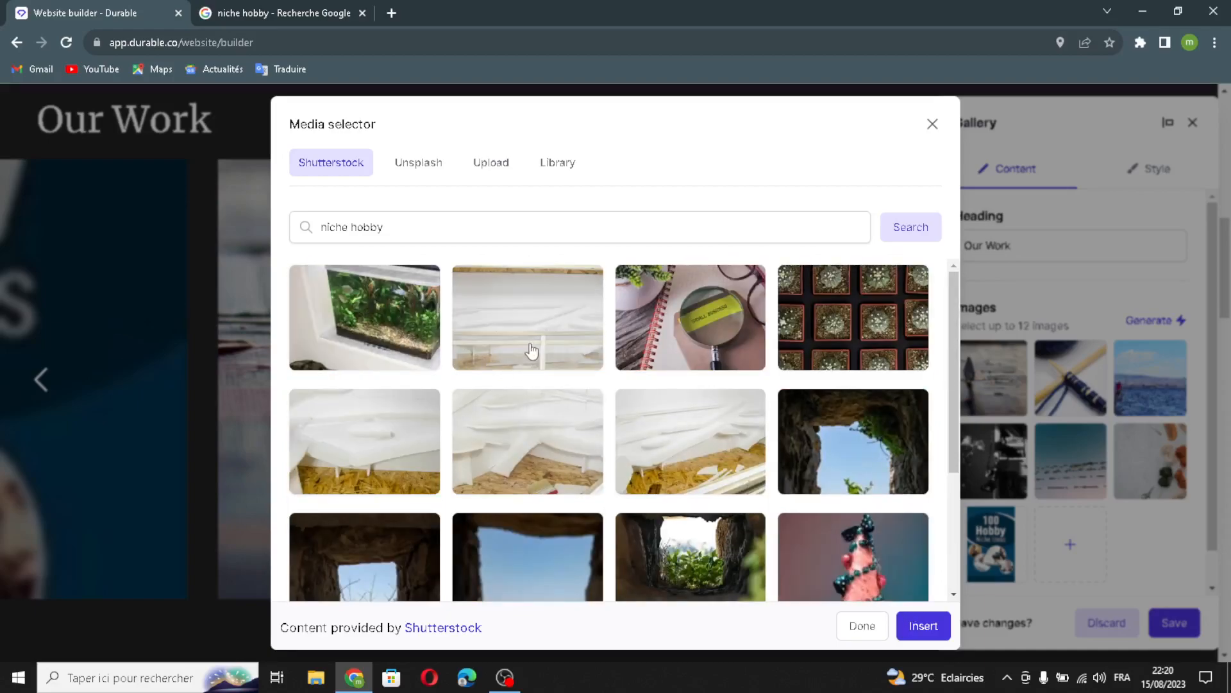
left_click(538, 347)
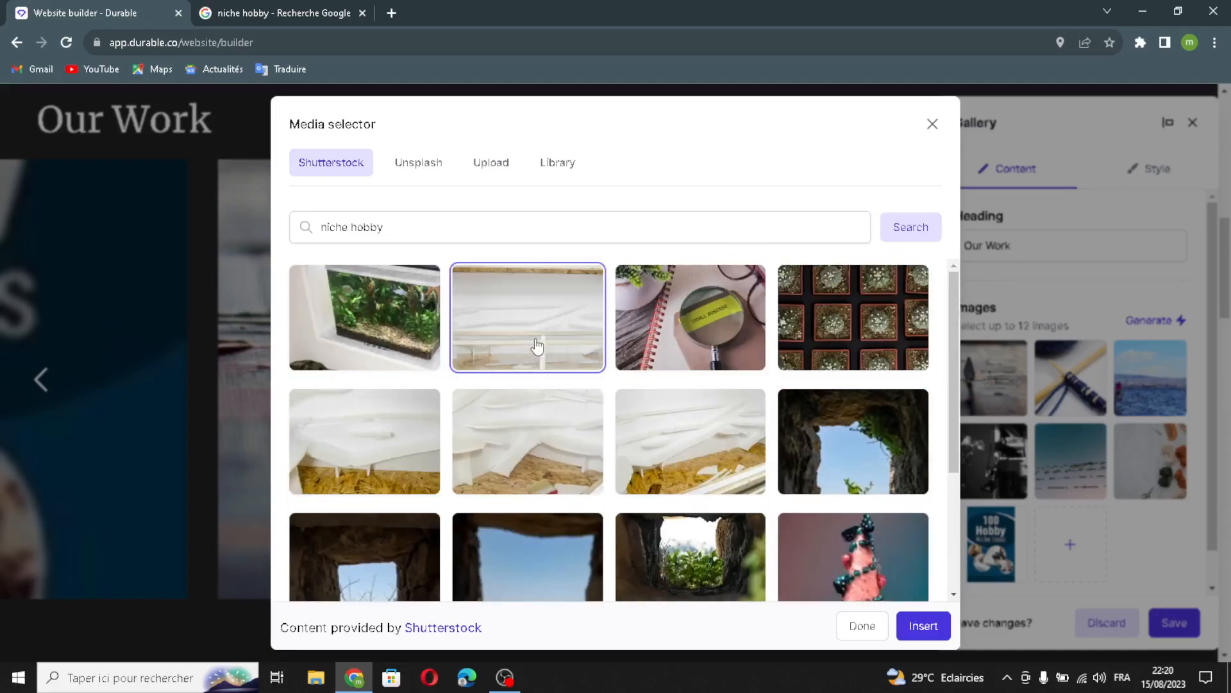
left_click(936, 631)
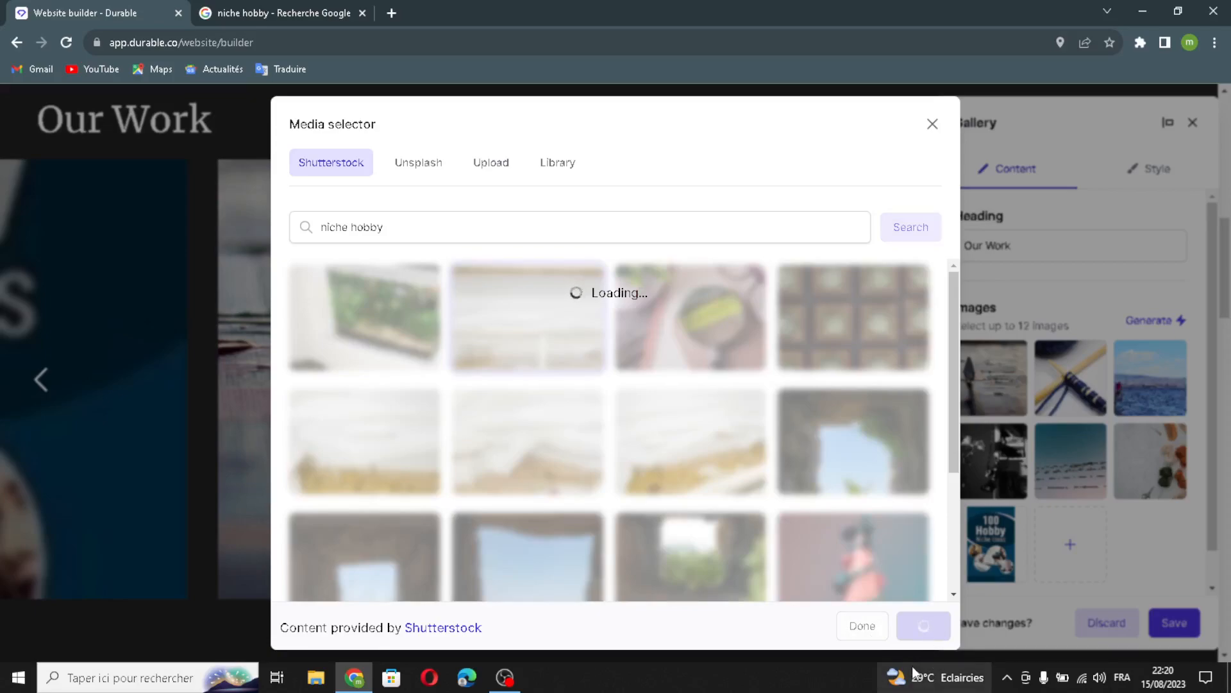
mouse_move(913, 664)
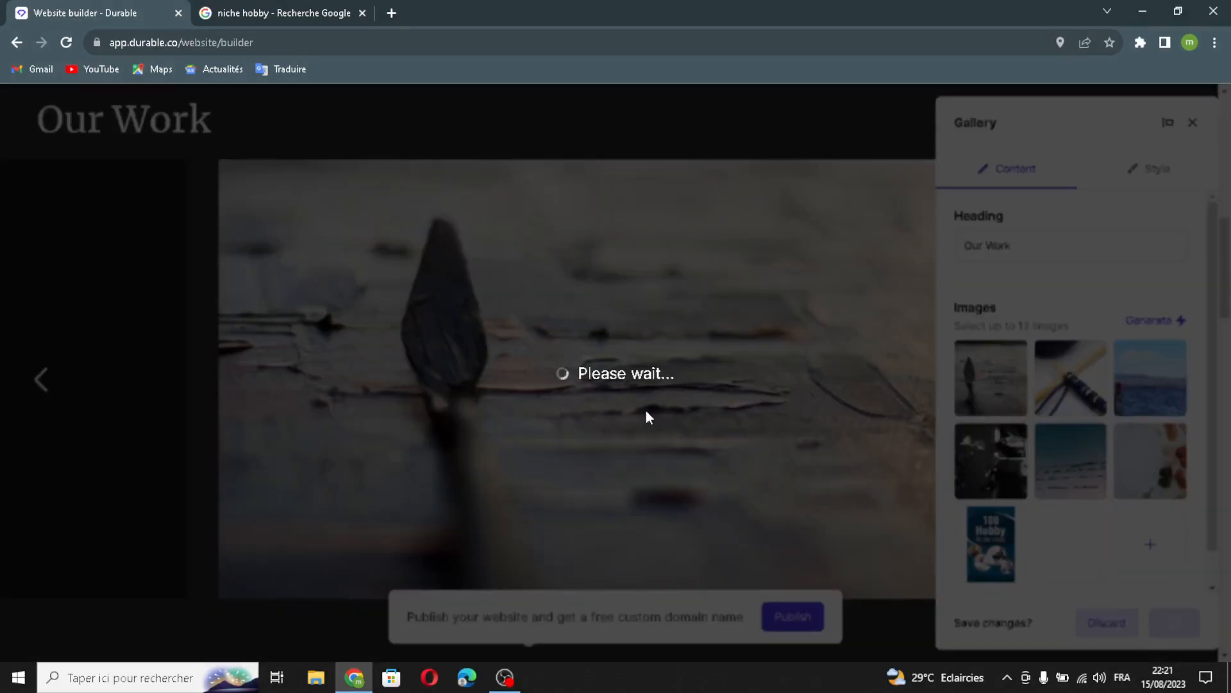
Regenerate the heading and text of the "About us" section with AI and save it
scroll(636, 495, "down", 8)
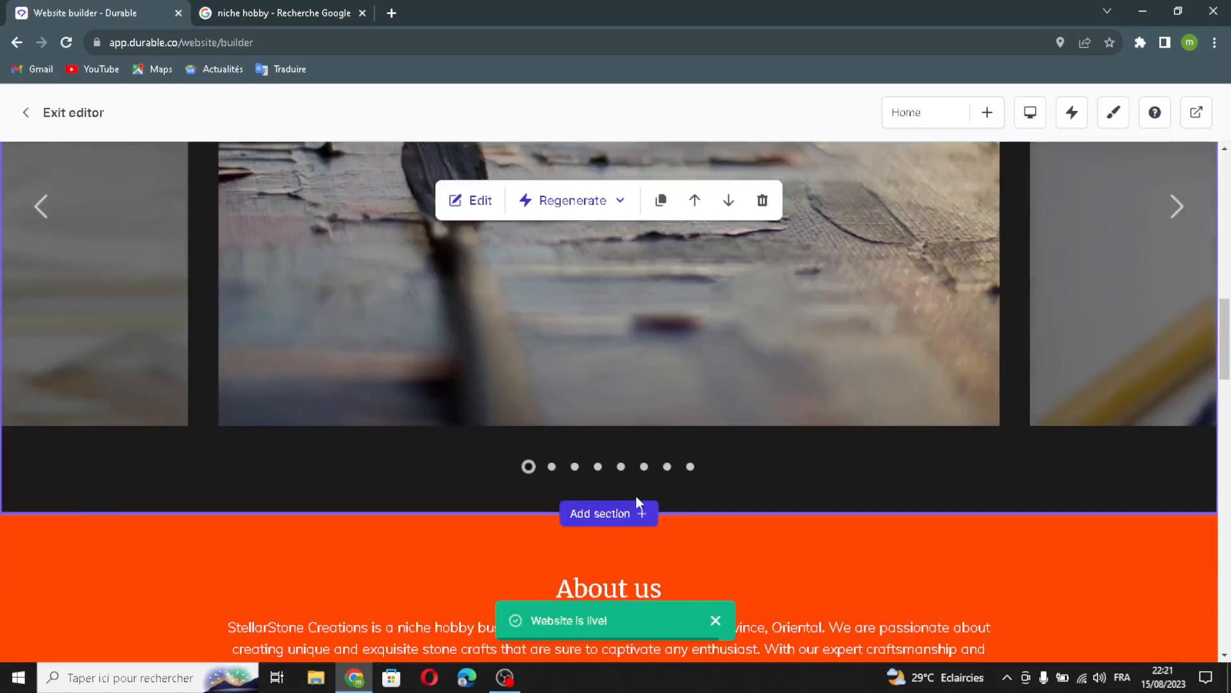
left_click(482, 351)
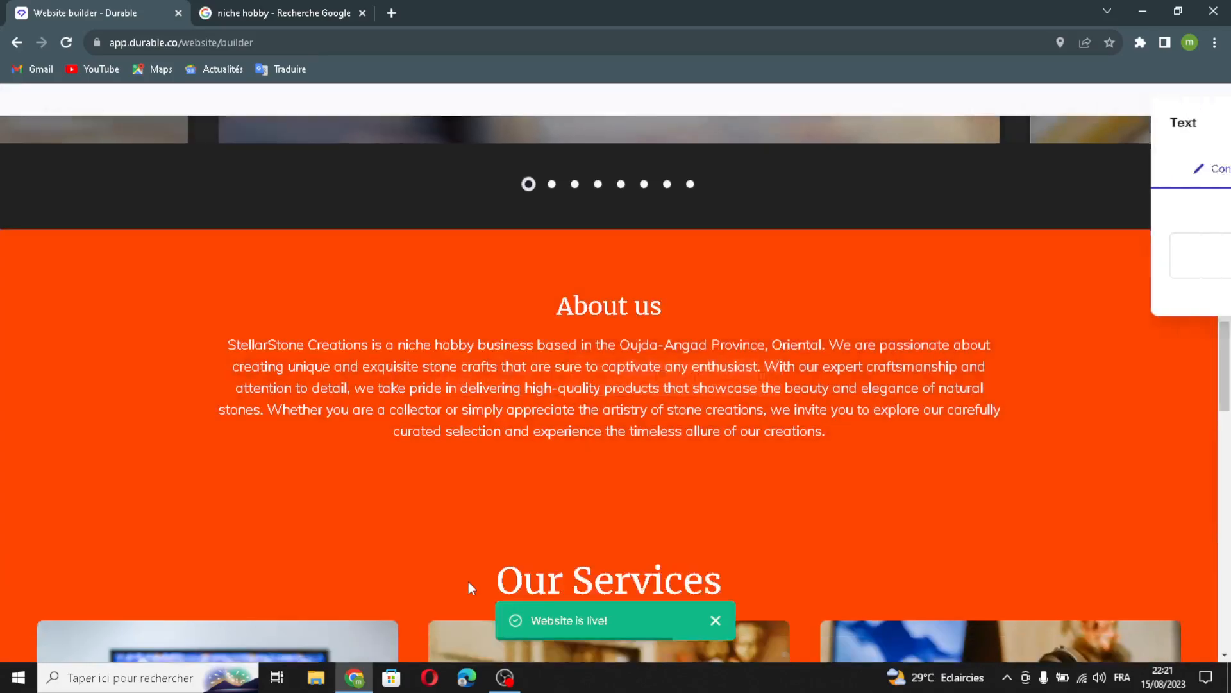
left_click(1158, 219)
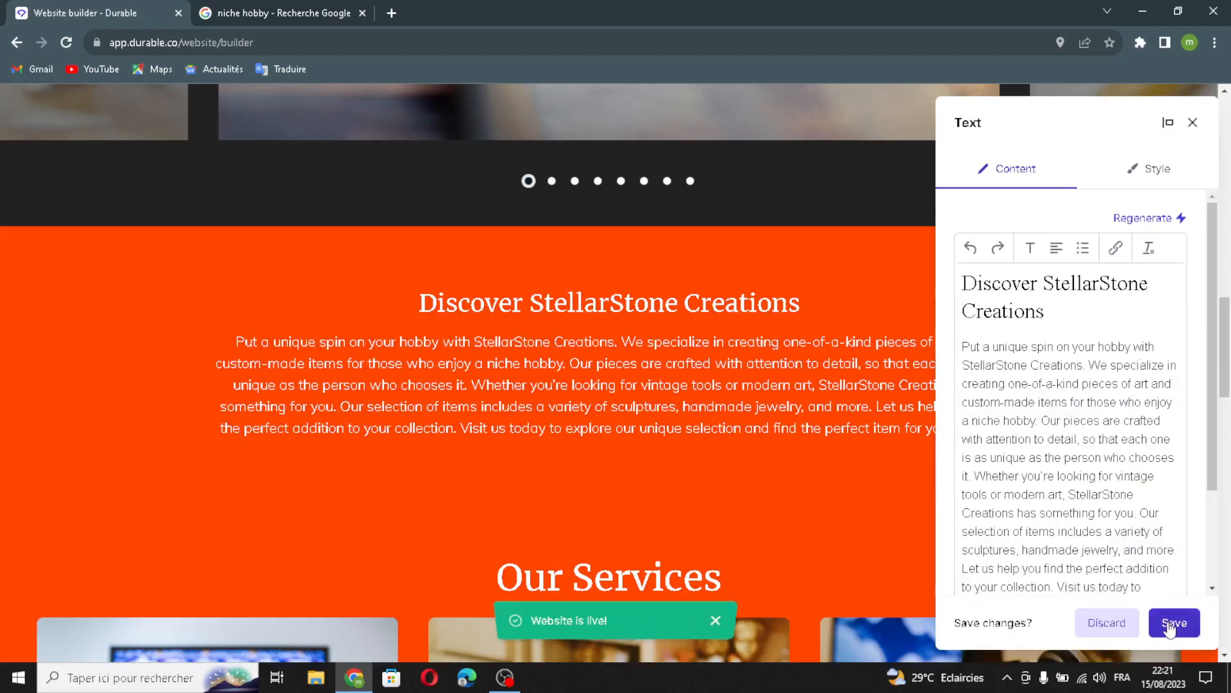
left_click(1174, 623)
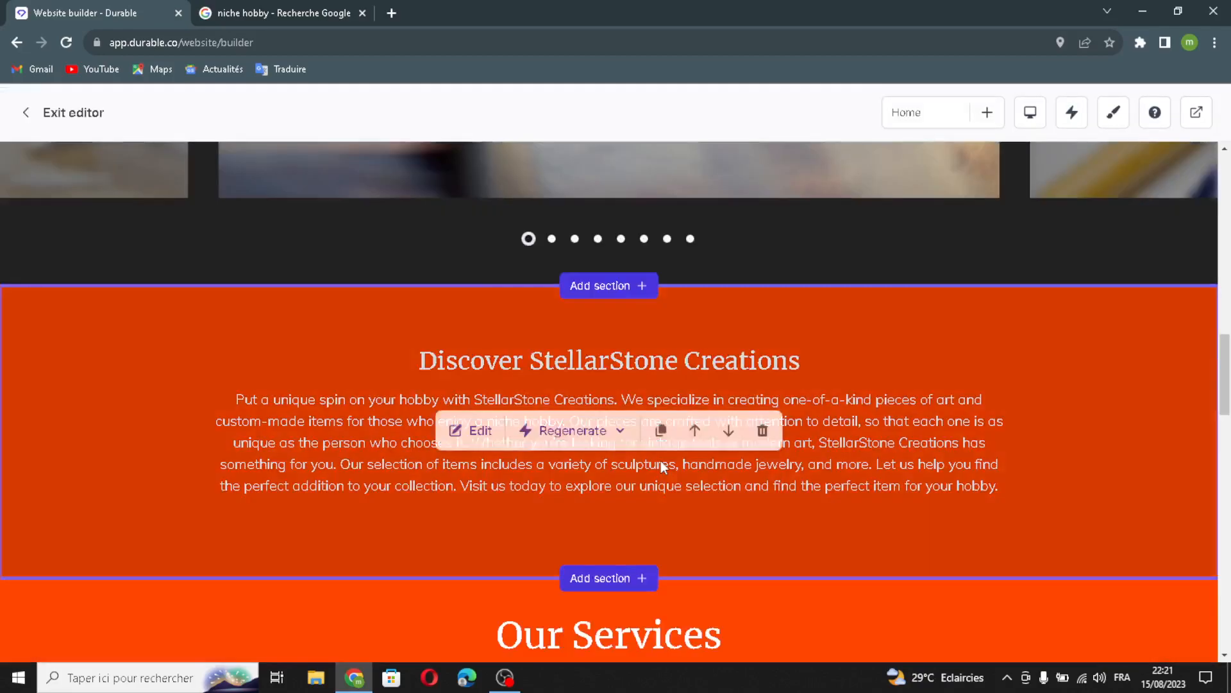
Open the "Our Services" section for editing and add a new list item
scroll(661, 461, "down", 5)
scroll(661, 466, "down", 3)
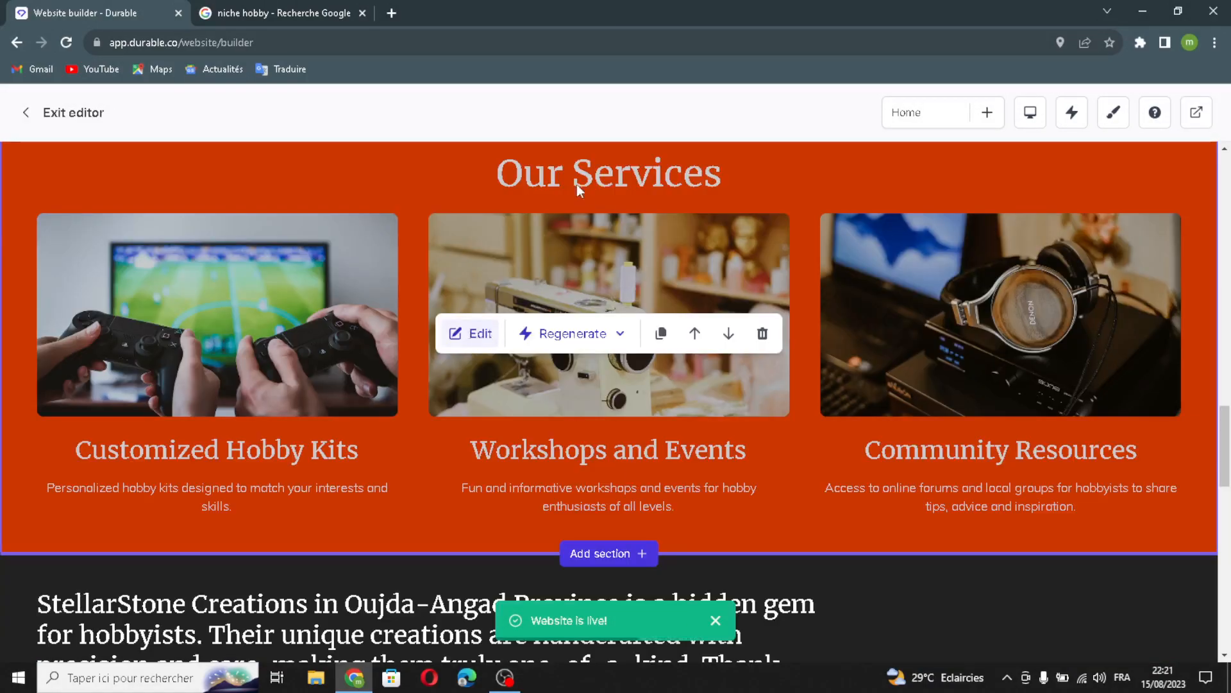
left_click(472, 333)
left_click_drag(1028, 240, 1027, 229)
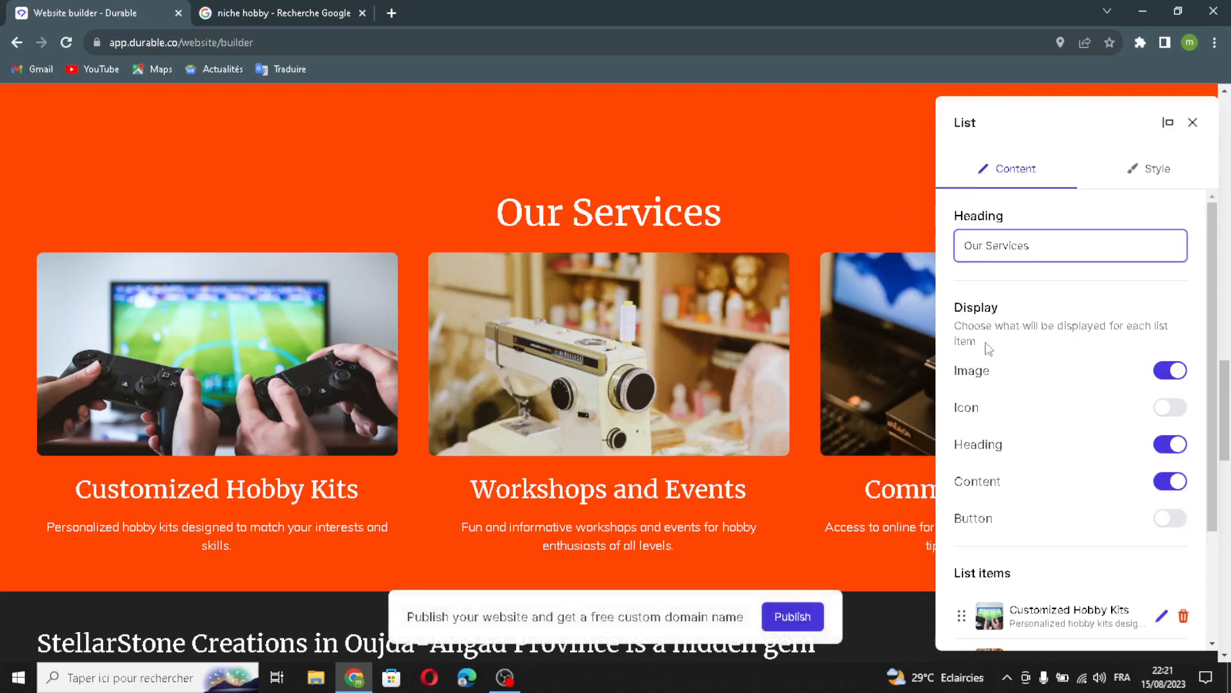
scroll(988, 444, "down", 3)
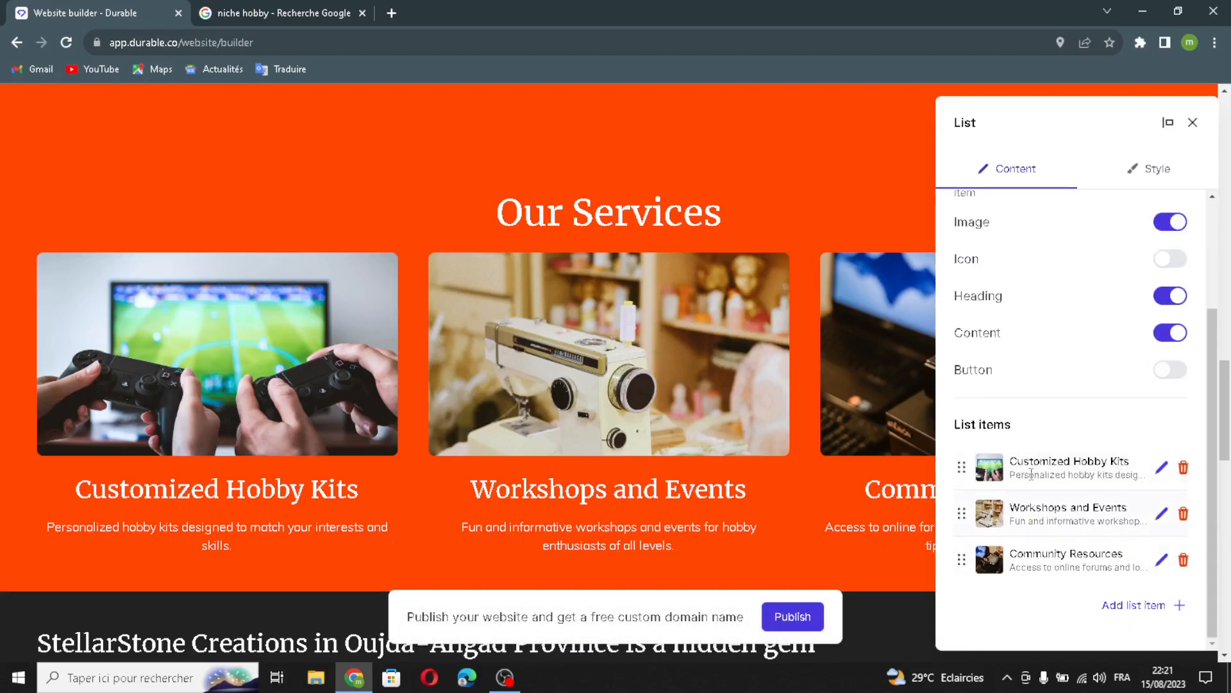
left_click(1128, 605)
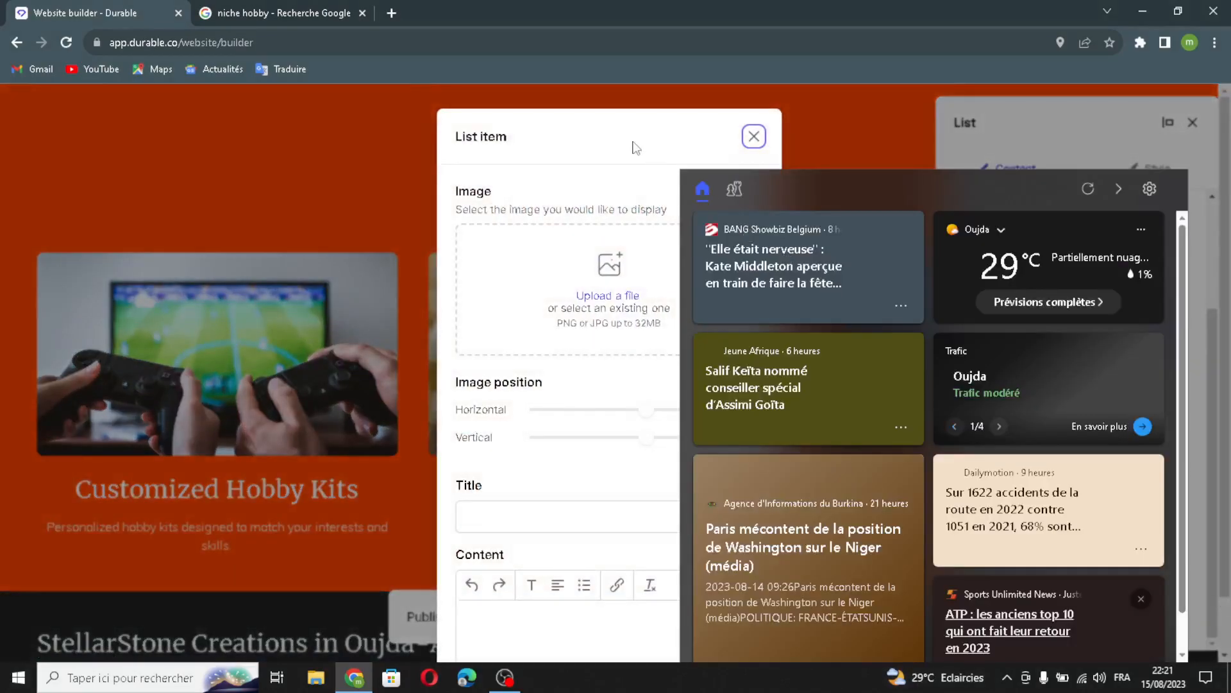
Generate the new service's image, title and content with AI, and save both the item and the section
left_click(751, 208)
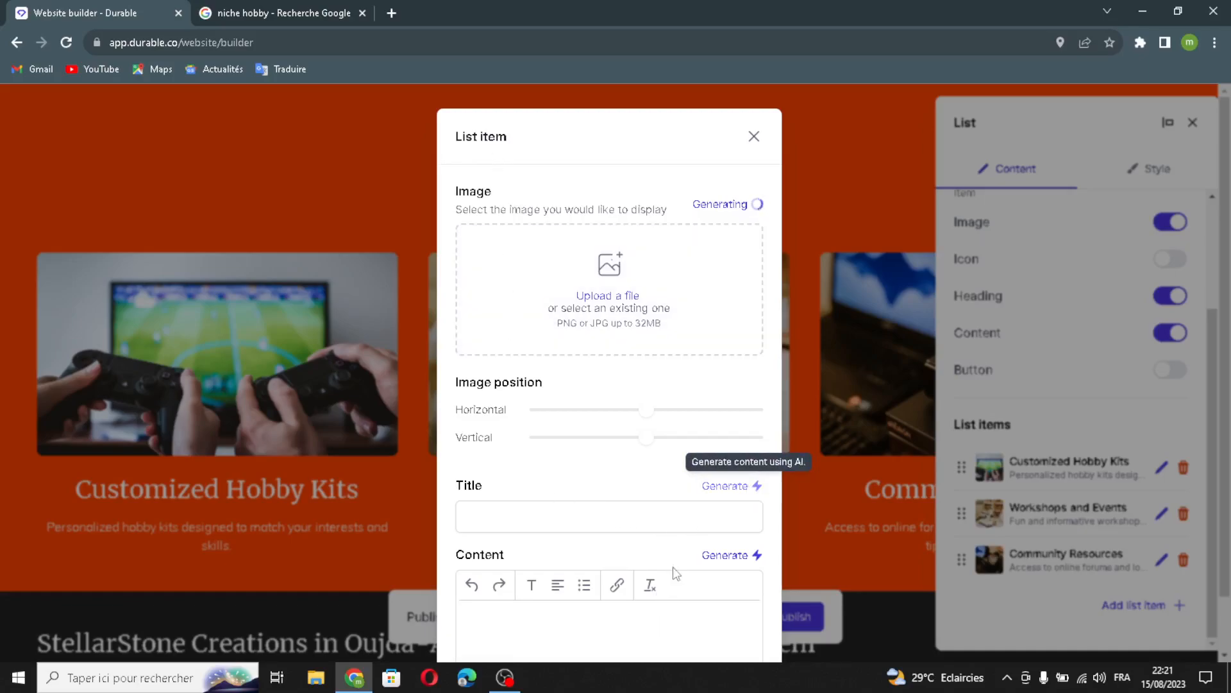
scroll(677, 574, "down", 2)
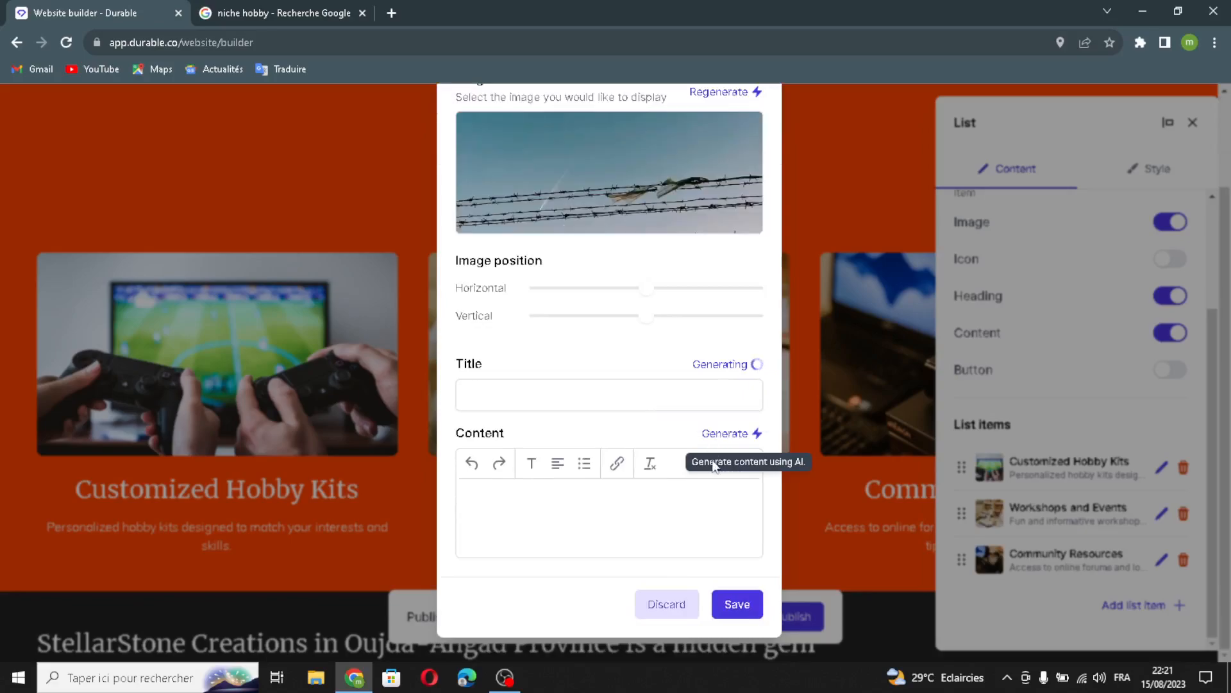
left_click(737, 435)
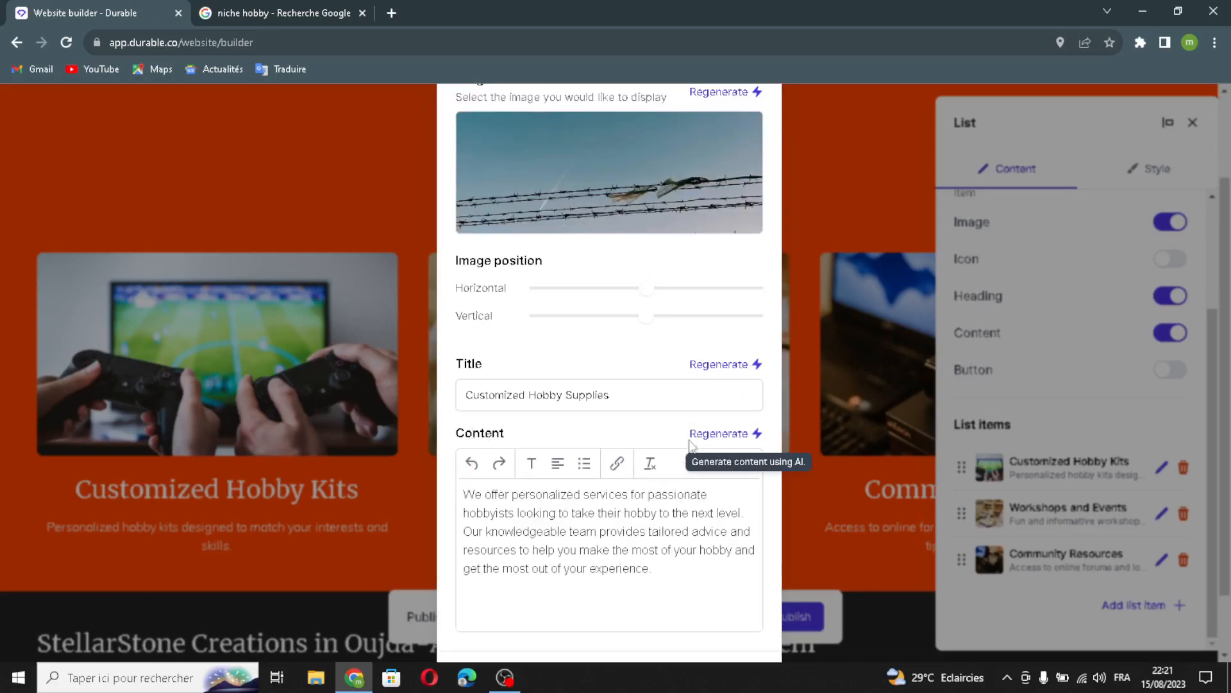
scroll(684, 522, "down", 1)
left_click(737, 603)
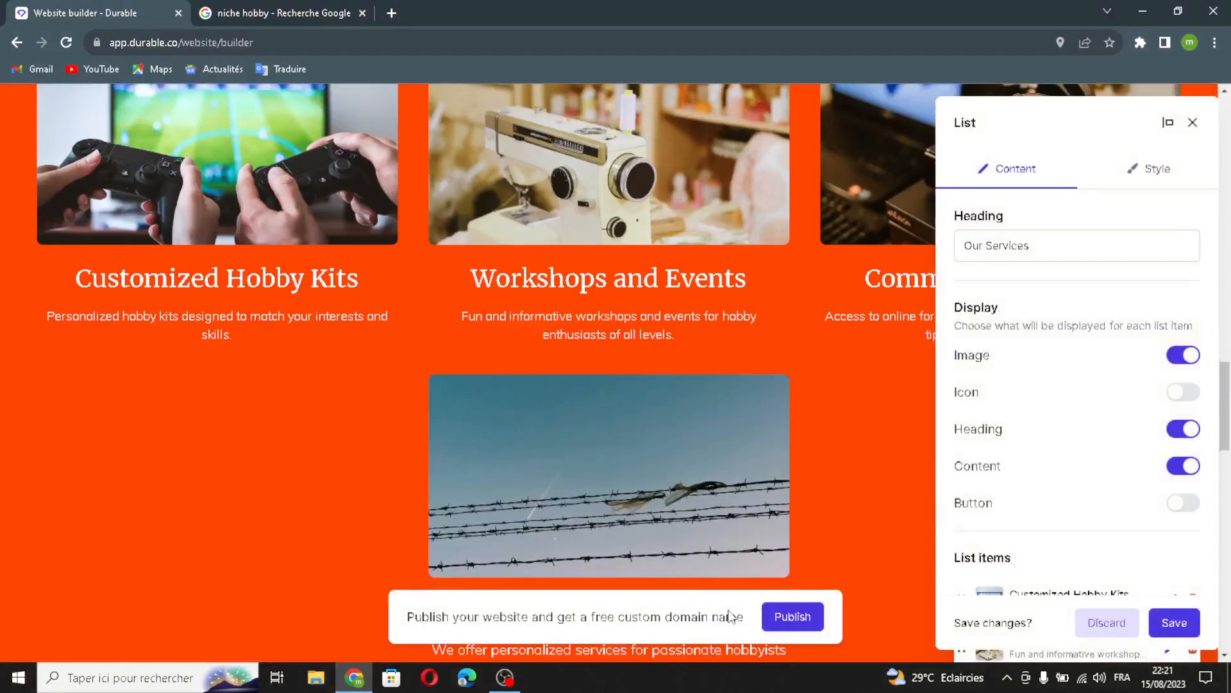
left_click(1174, 621)
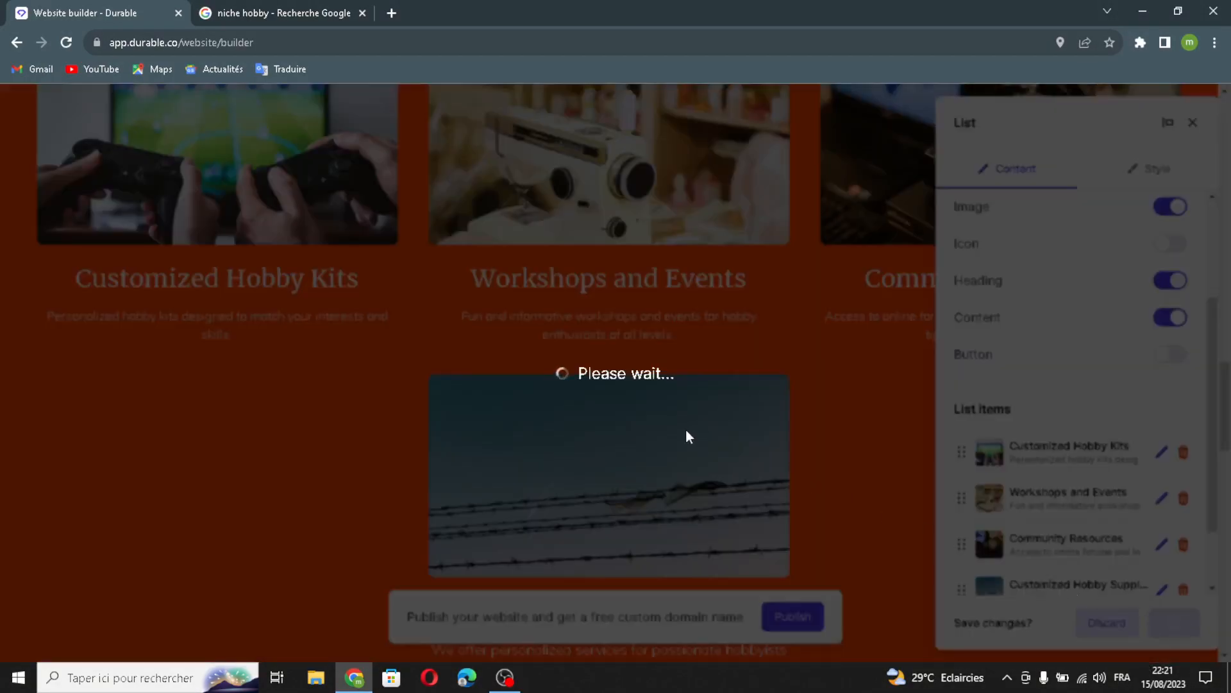
Add a new testimonial to the Testimonials section and generate its quote and author with AI
scroll(686, 431, "down", 5)
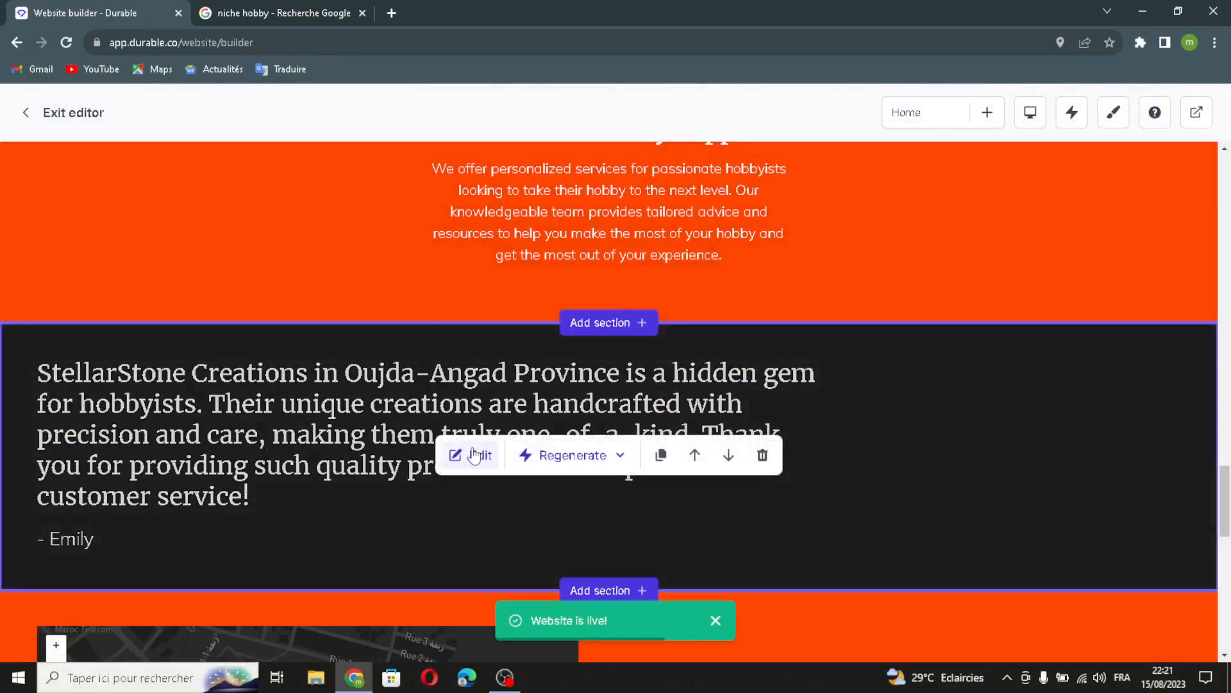
left_click(470, 454)
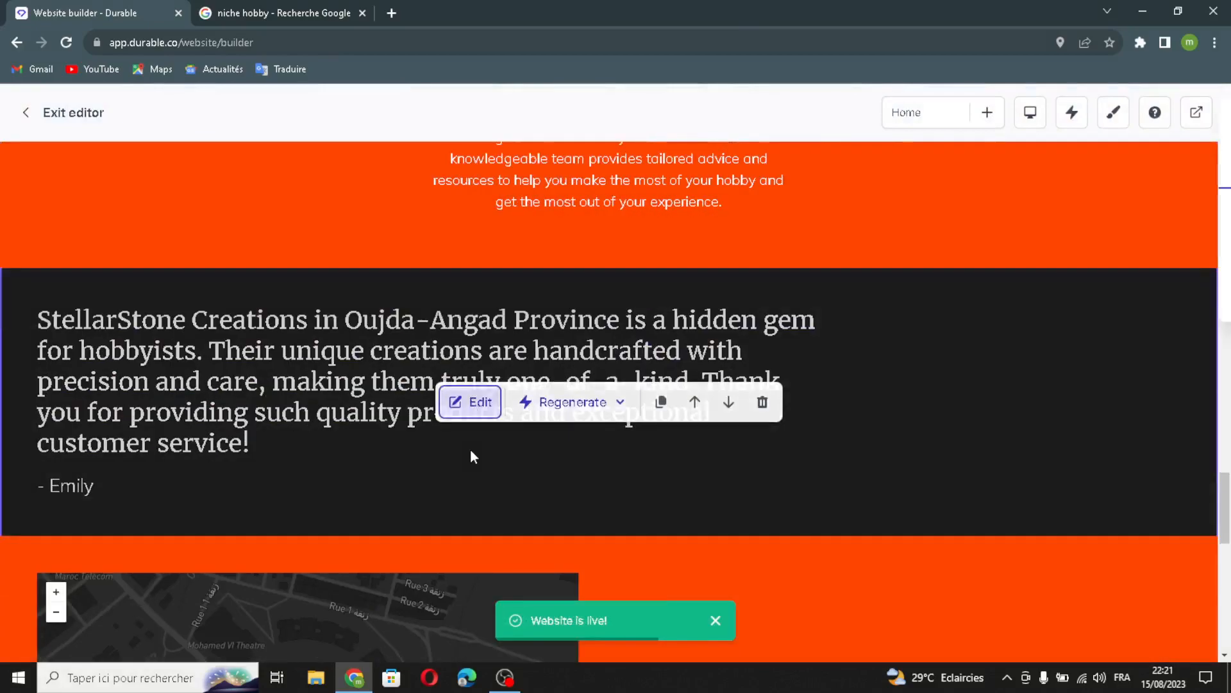
left_click(1130, 280)
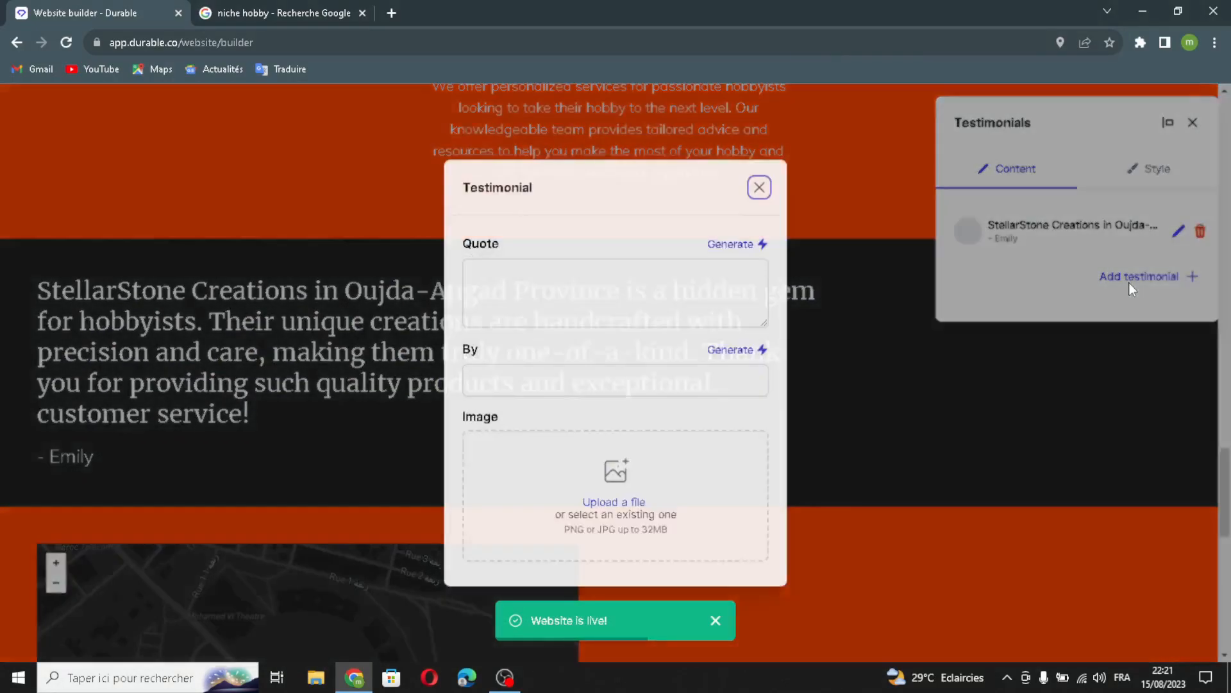
left_click(736, 243)
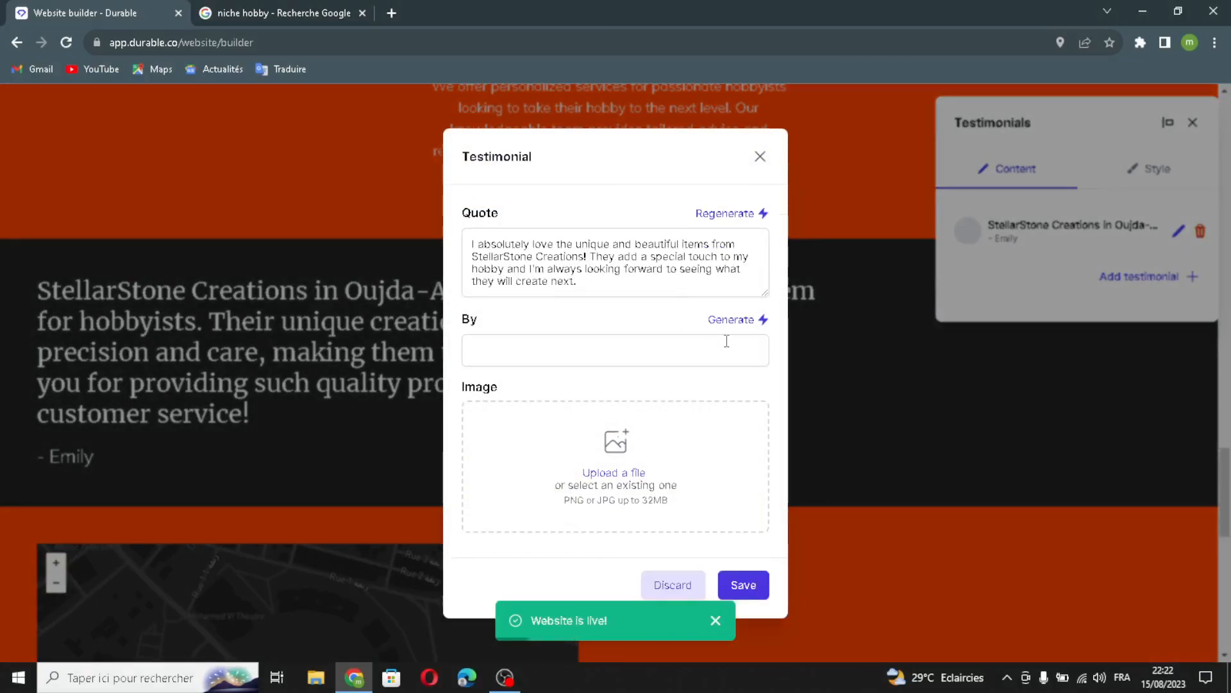
left_click(731, 320)
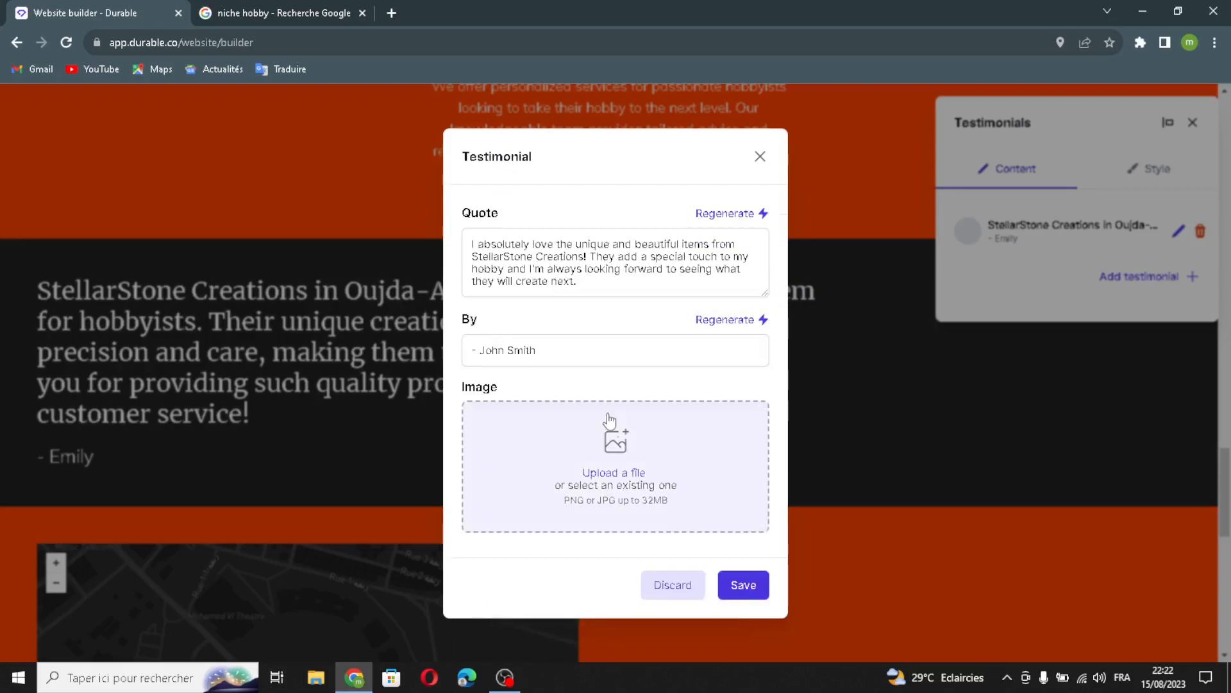
Leave the new testimonial without an image and save both the testimonial and the section
left_click(609, 449)
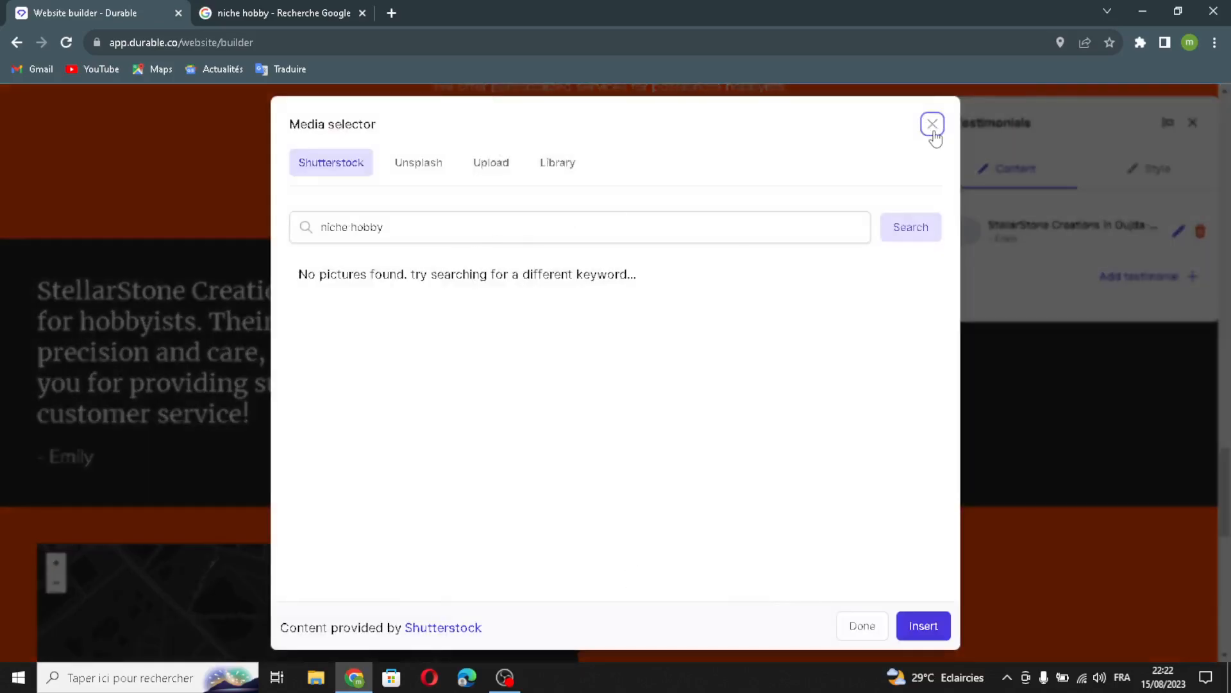
left_click(932, 124)
left_click(735, 591)
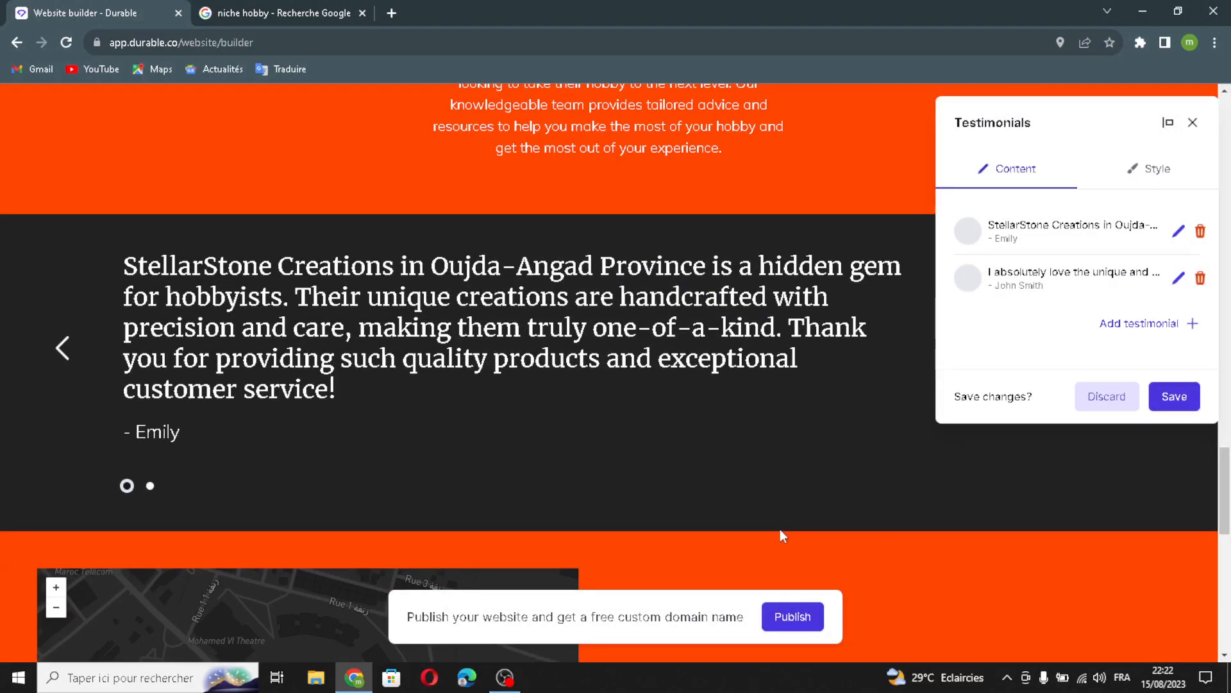
left_click(1174, 396)
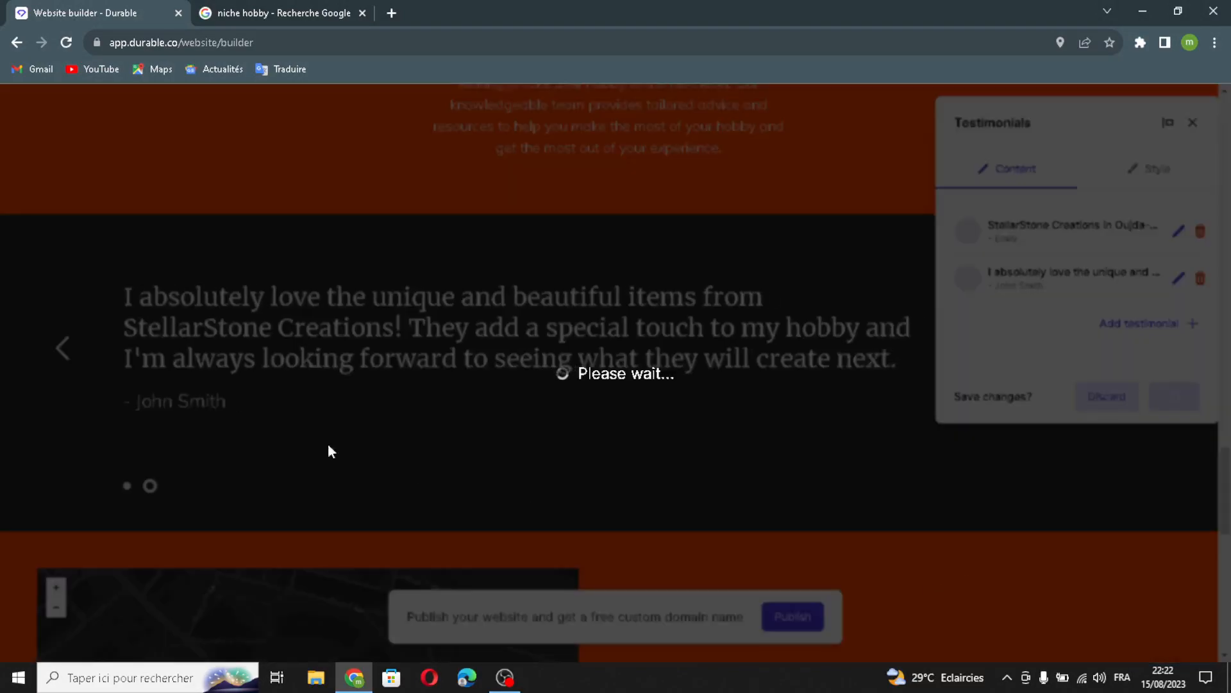
Examine the Location section's heading, business address and additional text field settings, and close them without making changes
scroll(427, 417, "down", 6)
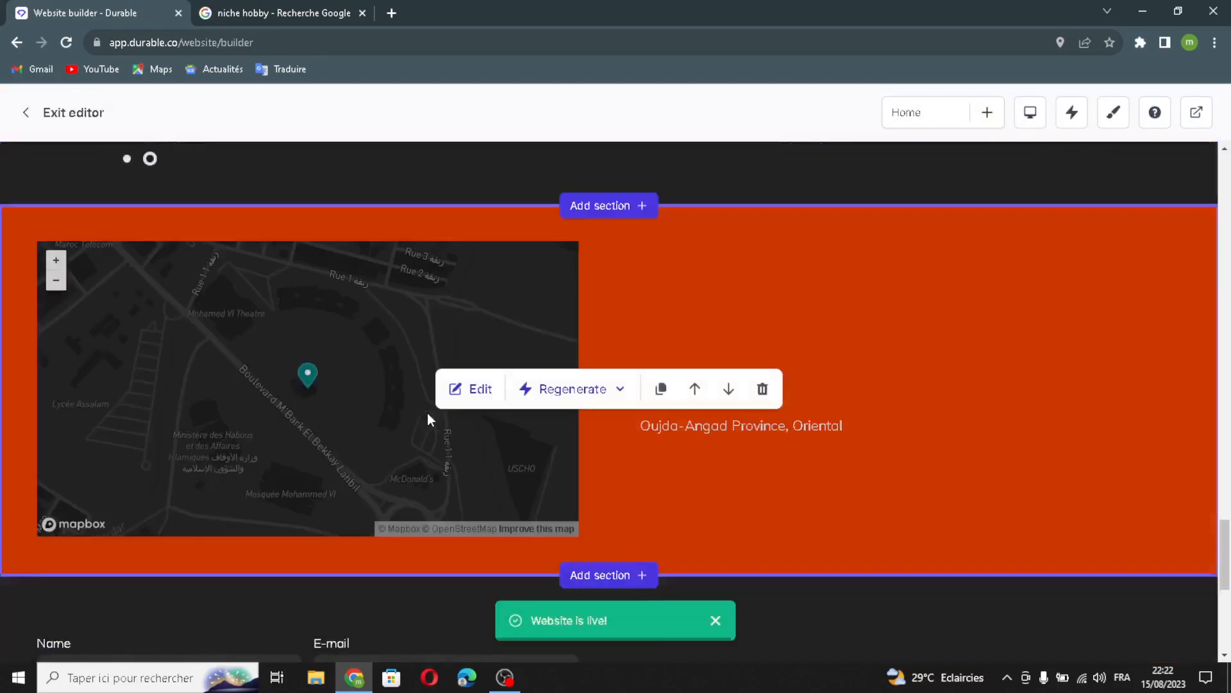
left_click(476, 313)
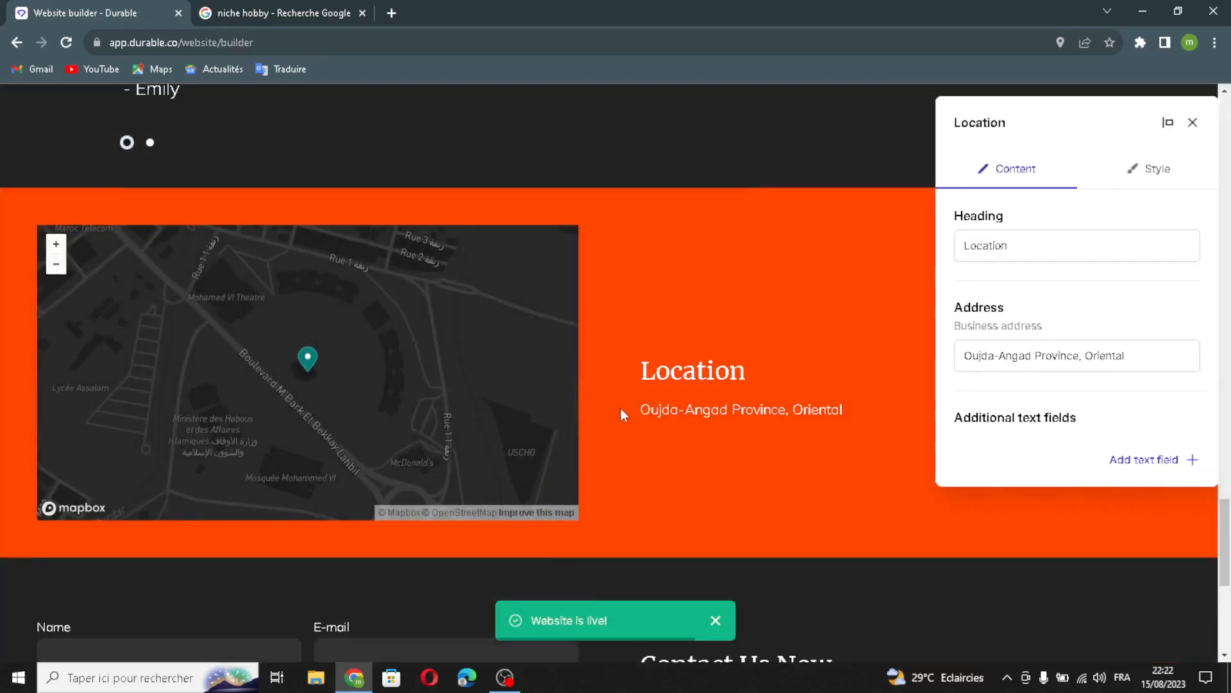
left_click(1068, 239)
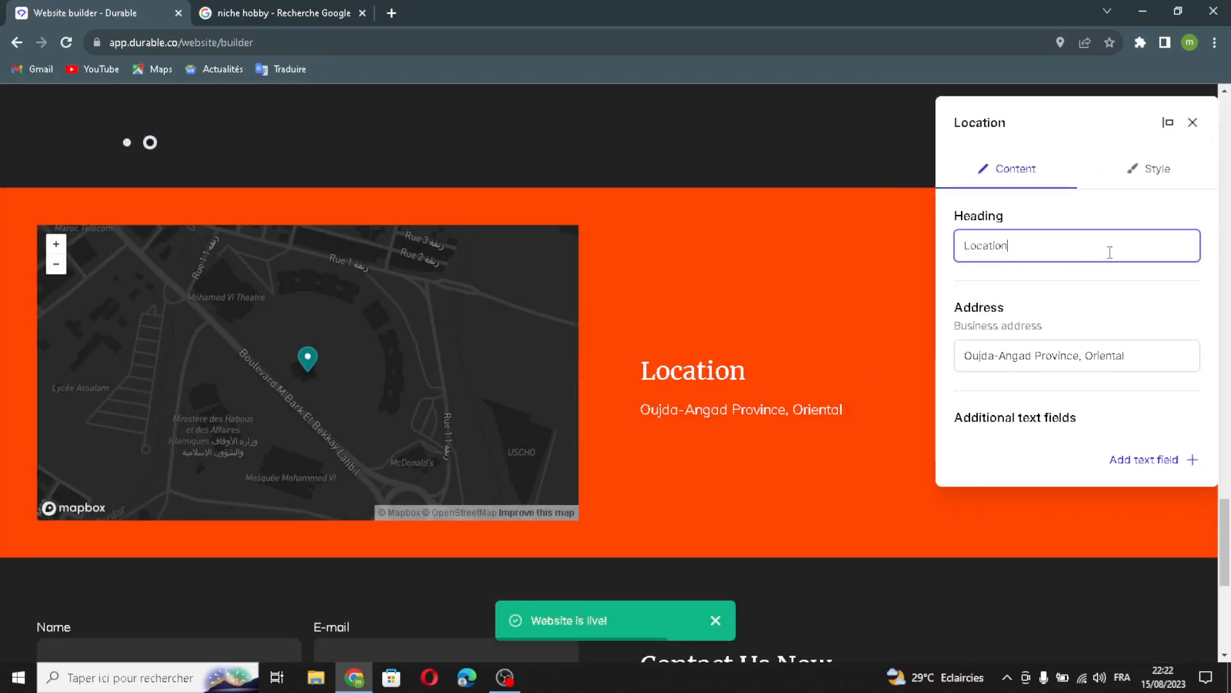
left_click_drag(1140, 355, 931, 394)
left_click(1143, 357)
left_click(1144, 460)
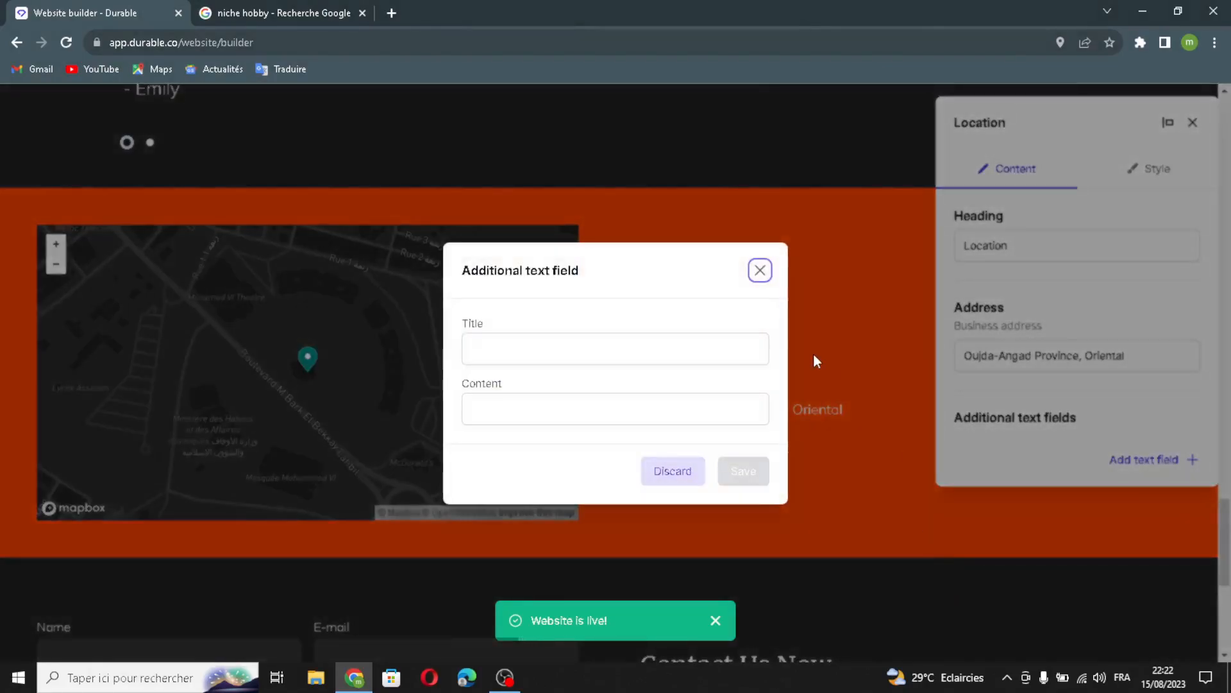
left_click(534, 349)
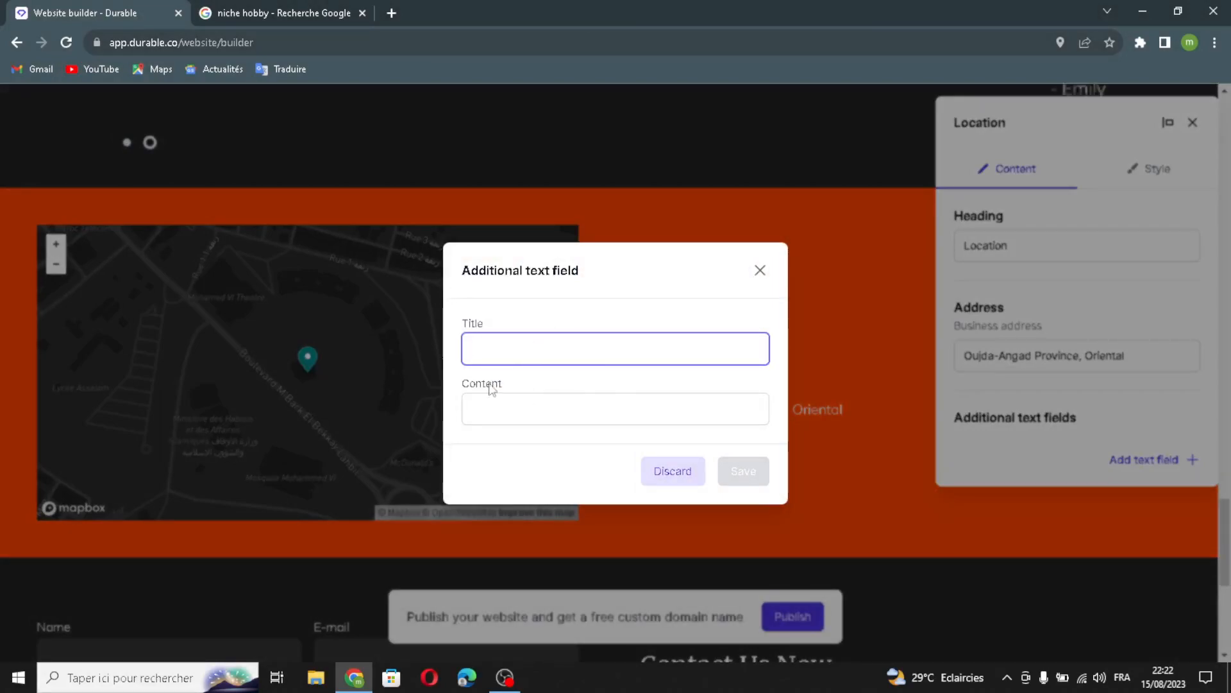
left_click(520, 409)
left_click(760, 270)
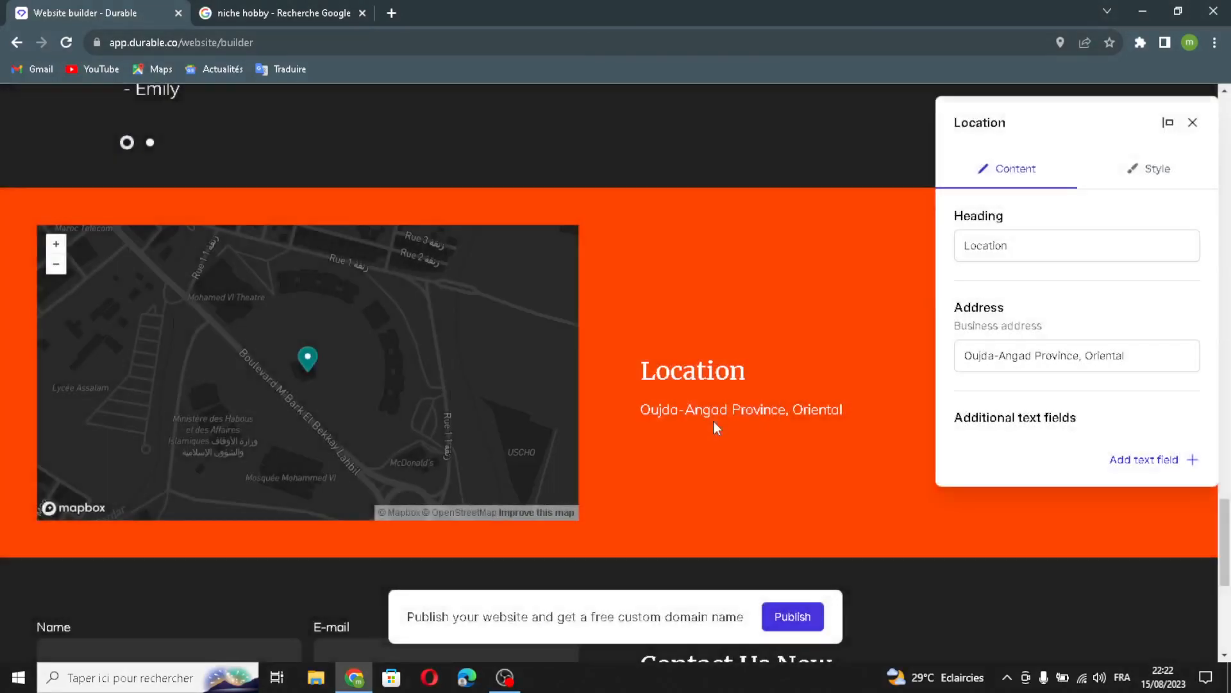
left_click(1193, 123)
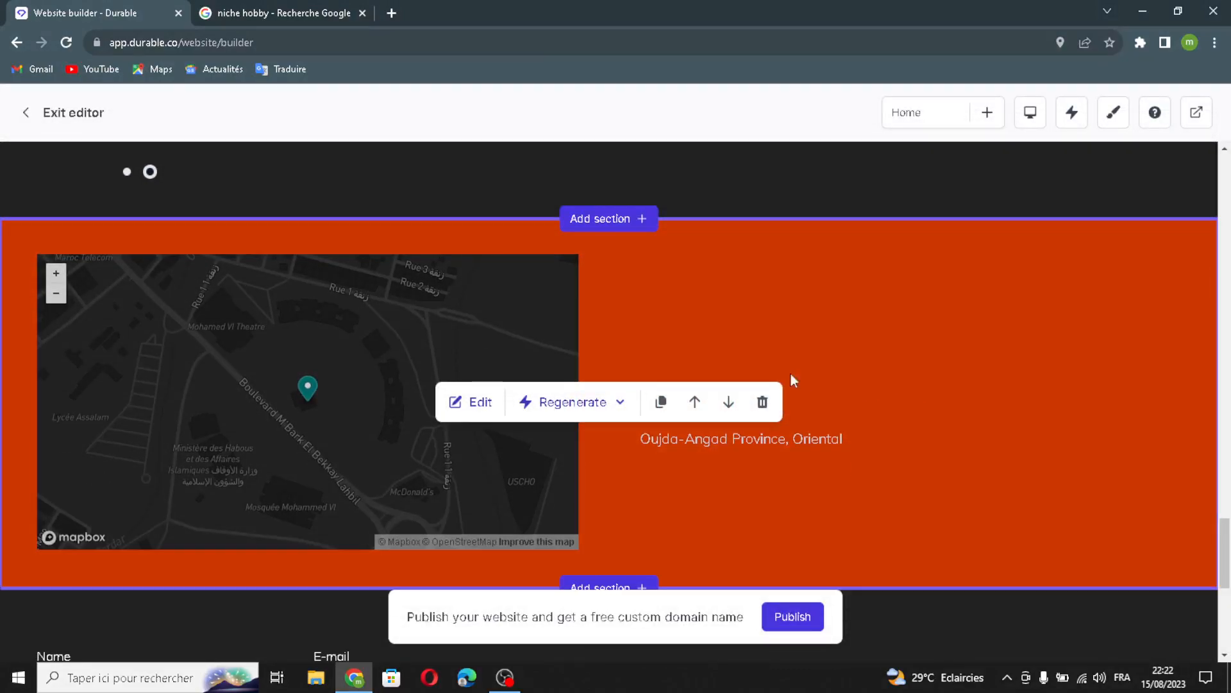
Open the contact form section for editing and regenerate its heading and text with AI
scroll(804, 378, "down", 6)
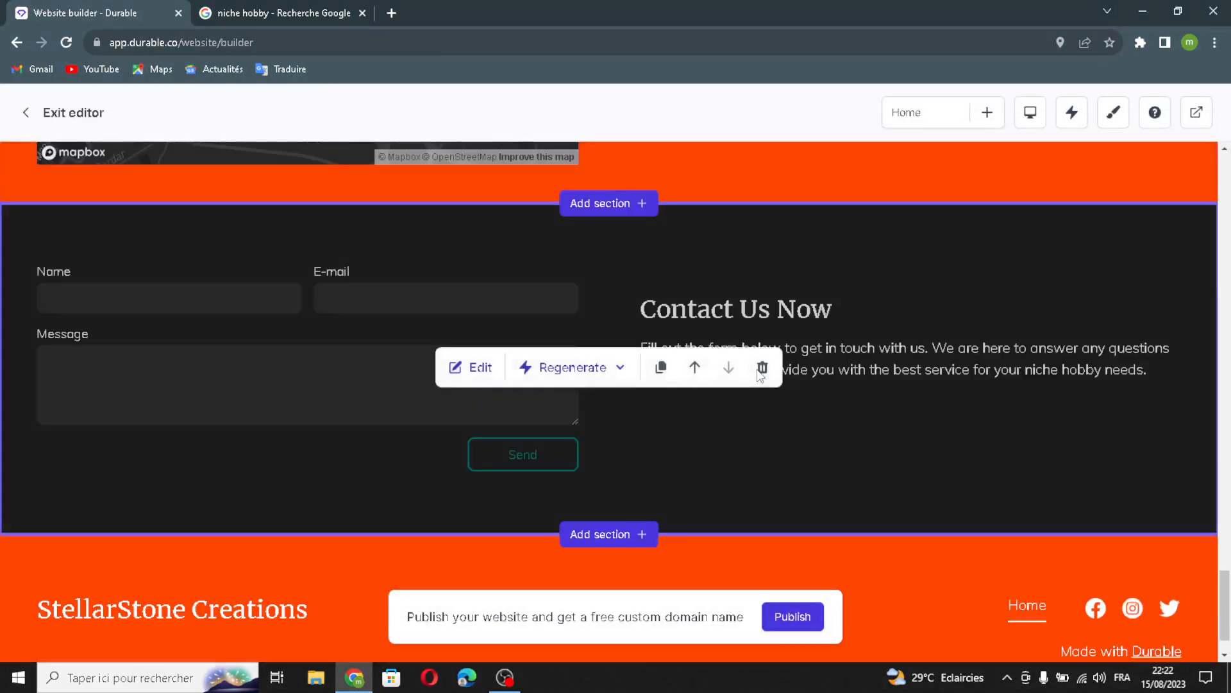
left_click(467, 369)
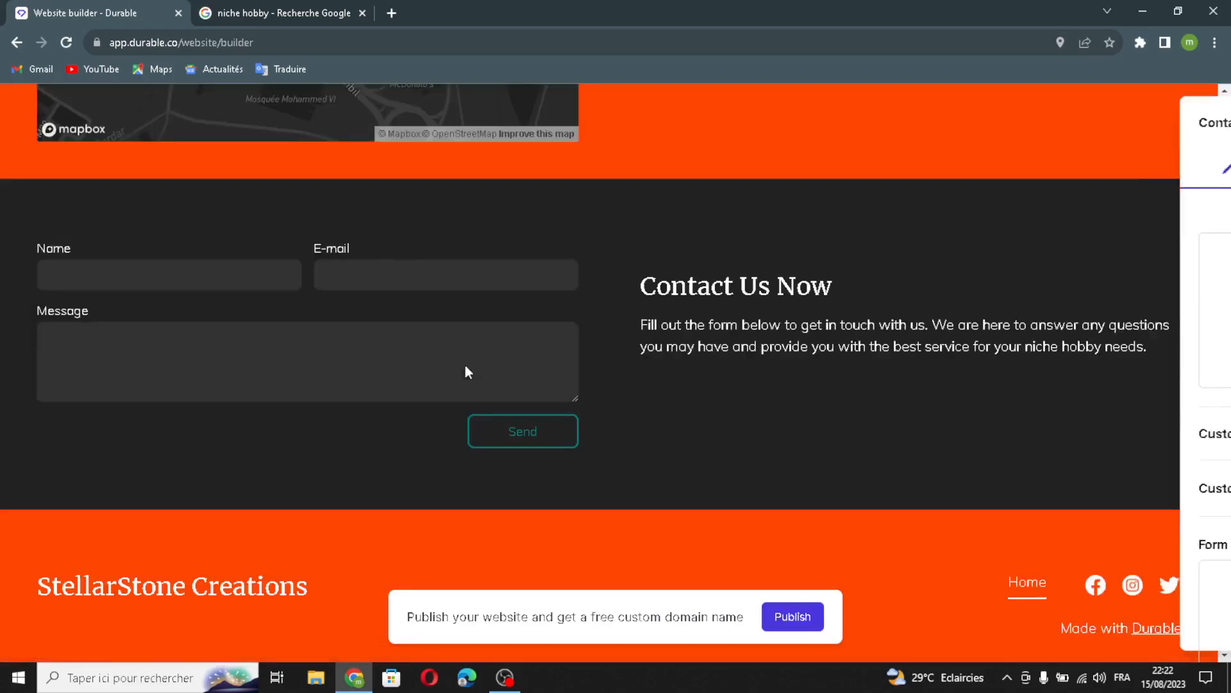
left_click(1181, 220)
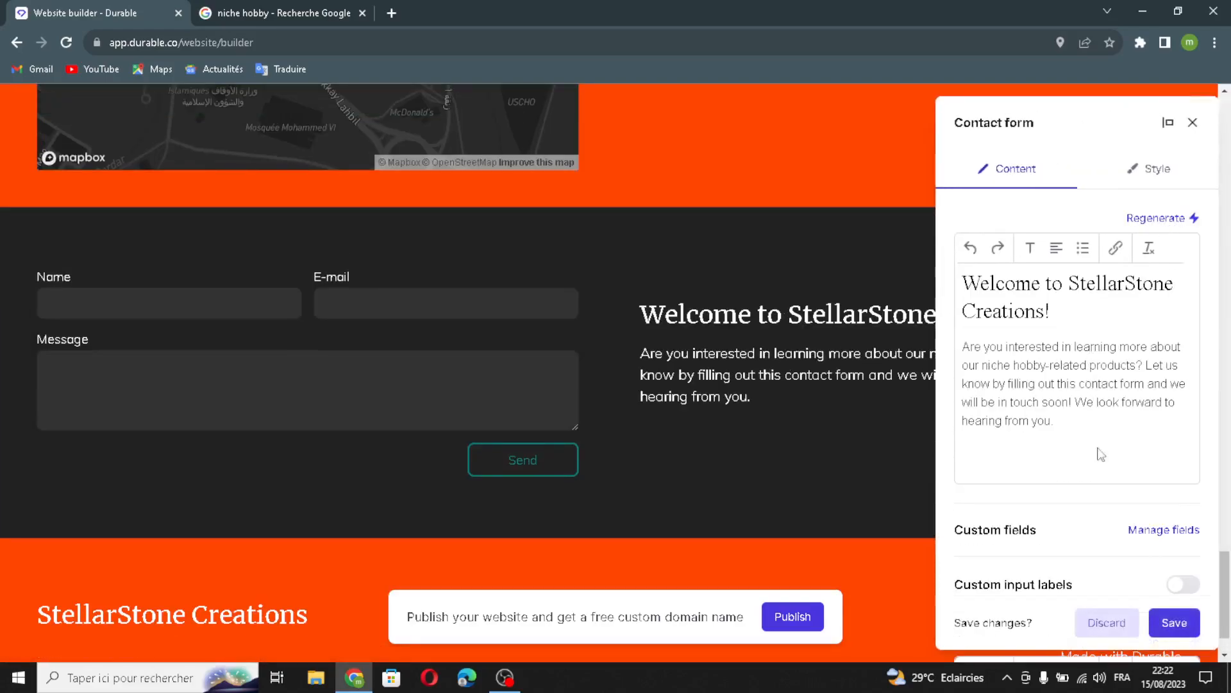
Review the custom fields available for the contact form
scroll(1041, 455, "down", 1)
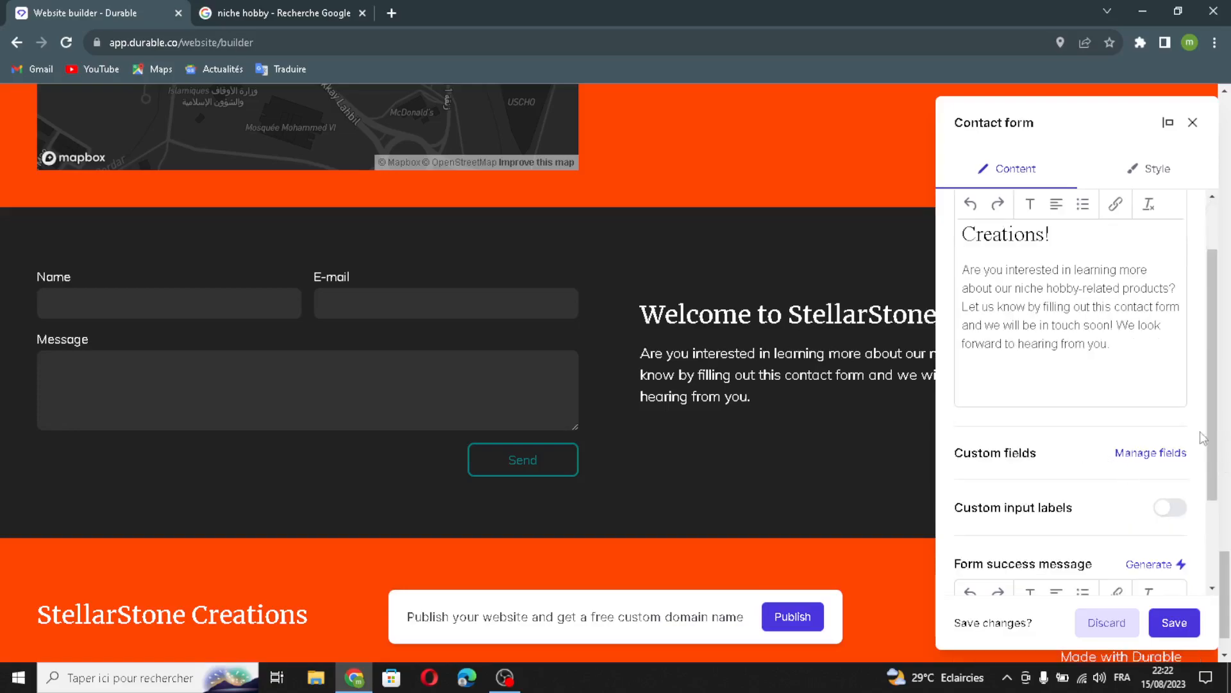
left_click(1167, 457)
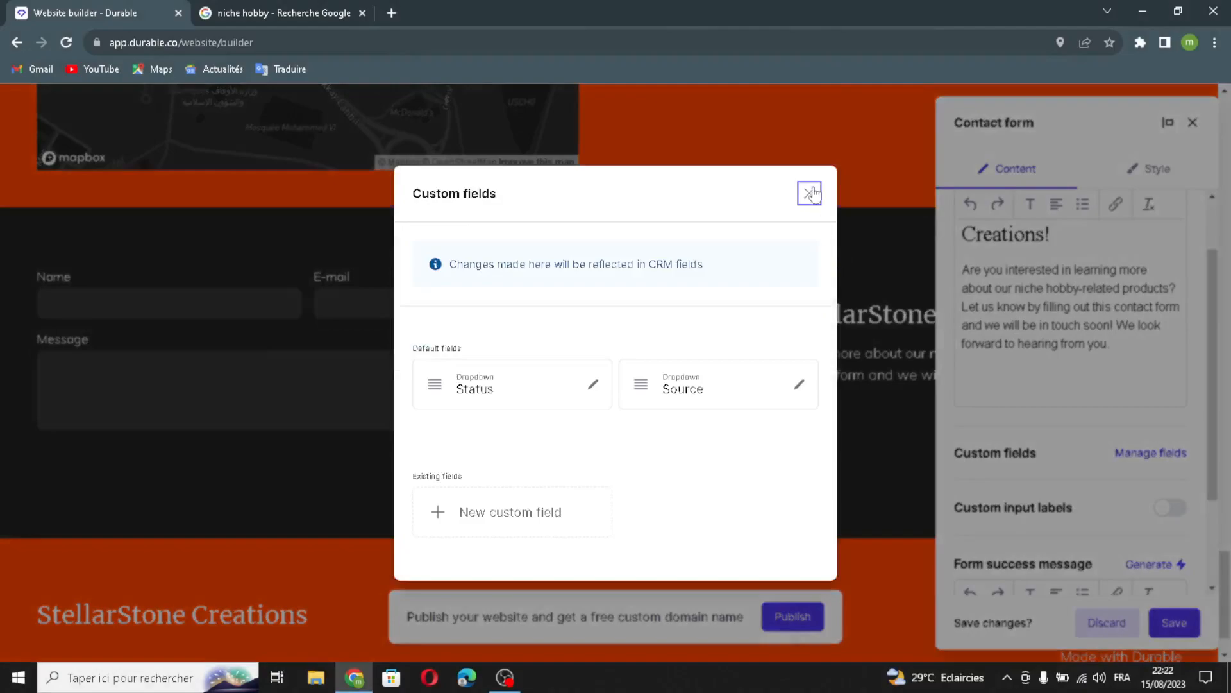
left_click(808, 193)
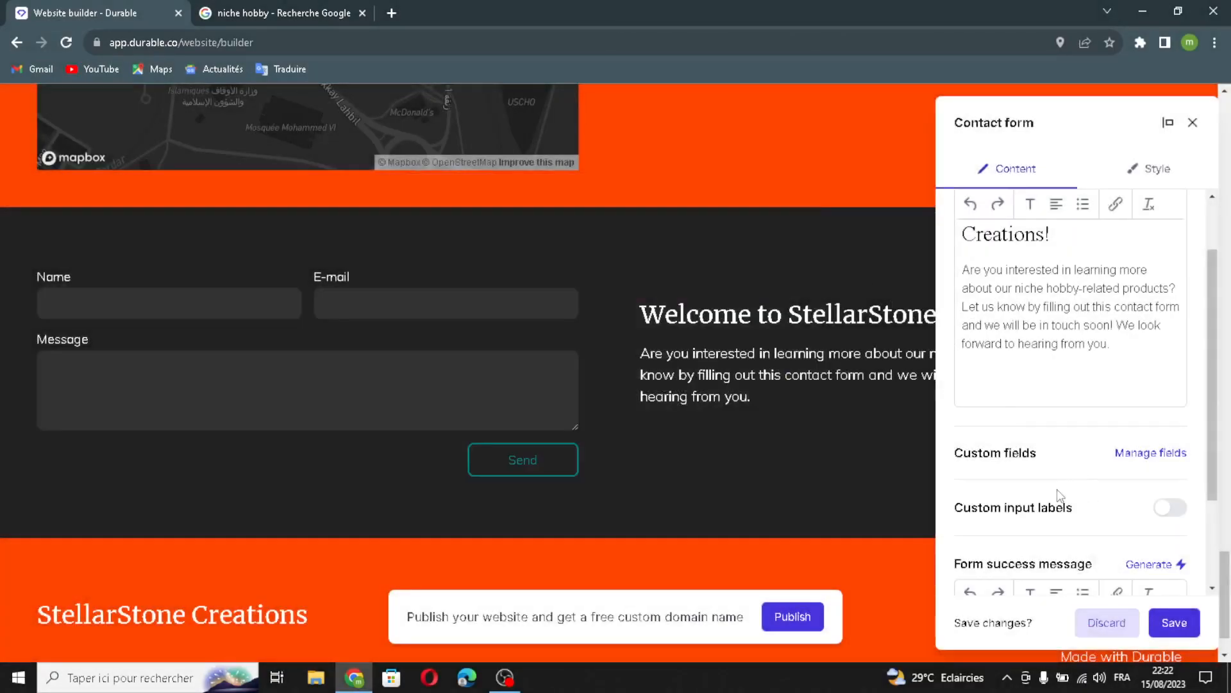
Turn on custom input labels for the contact form
scroll(1059, 494, "down", 1)
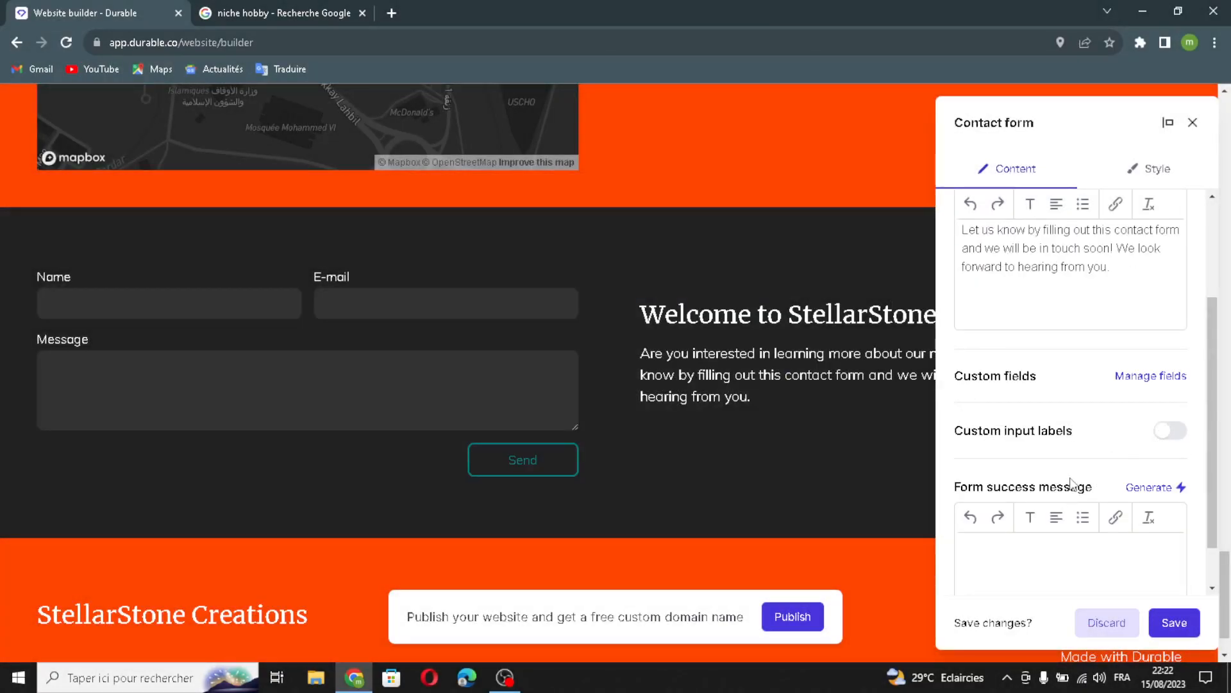
left_click(1170, 433)
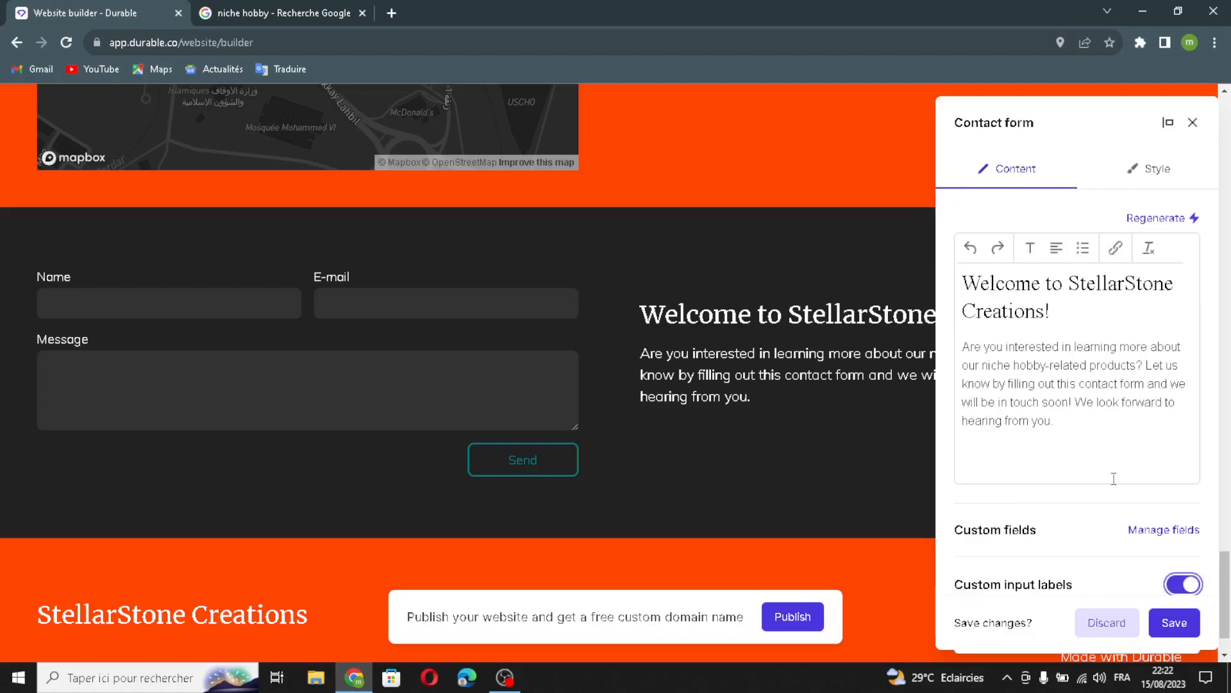
scroll(1098, 500, "down", 2)
scroll(1039, 494, "down", 3)
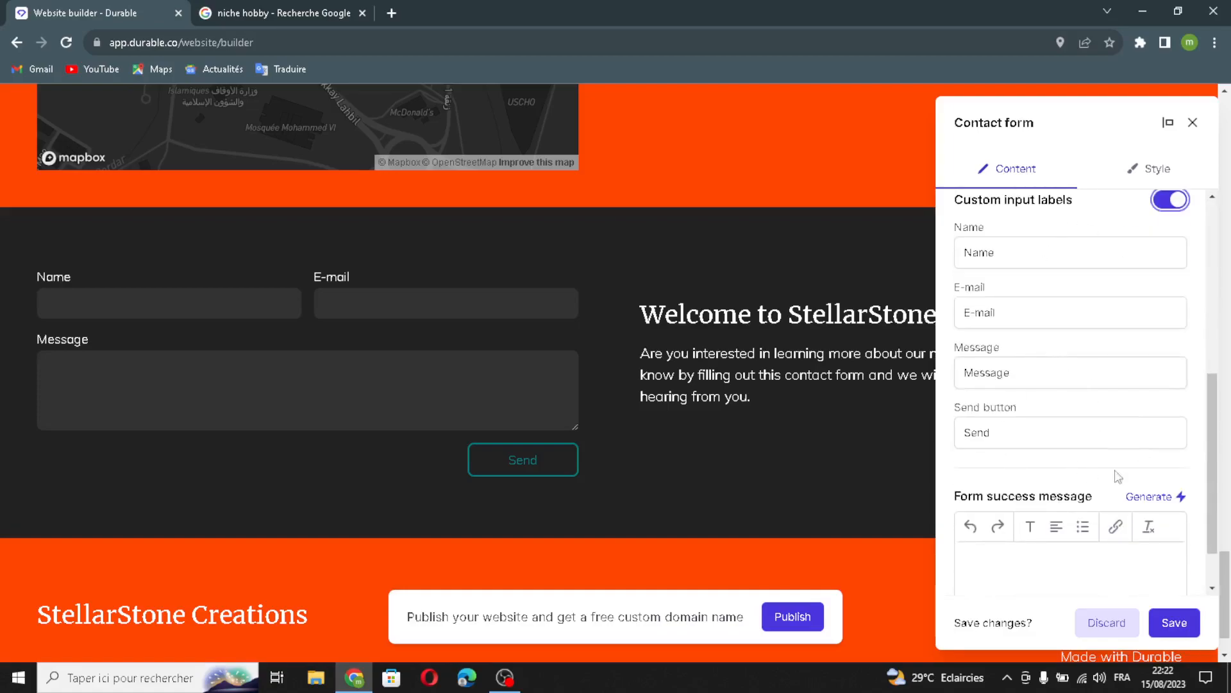
Generate the form success message with AI and save the contact form section
left_click(1150, 496)
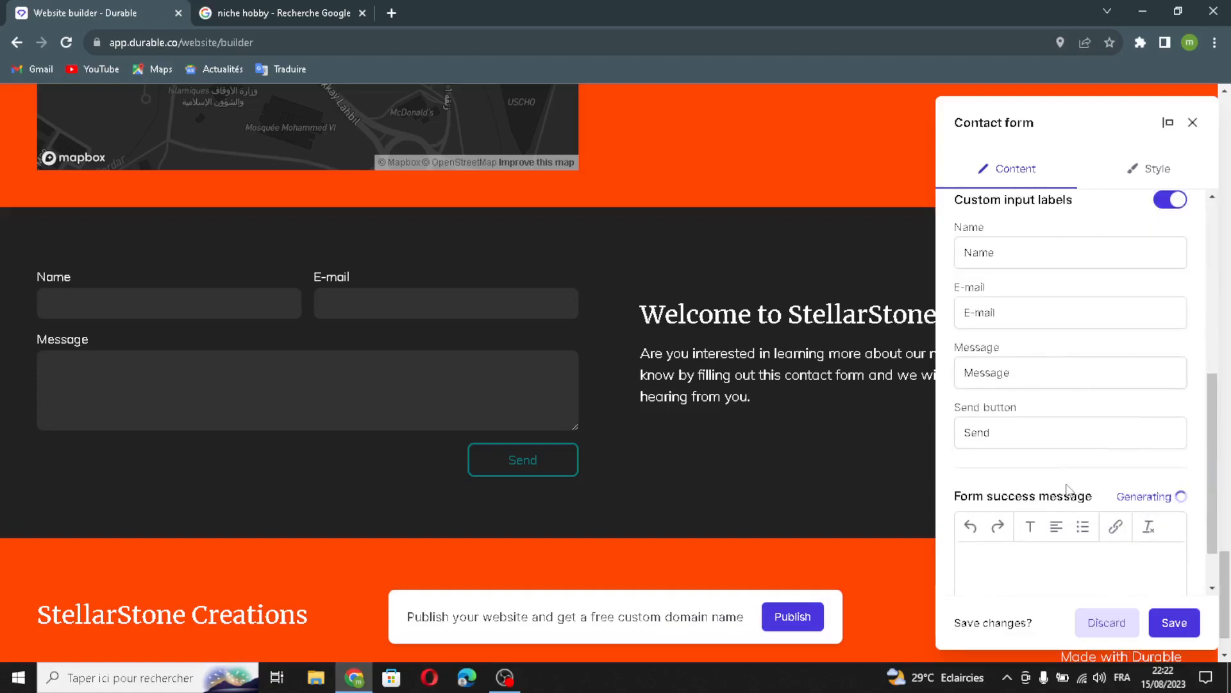
scroll(1039, 506, "down", 5)
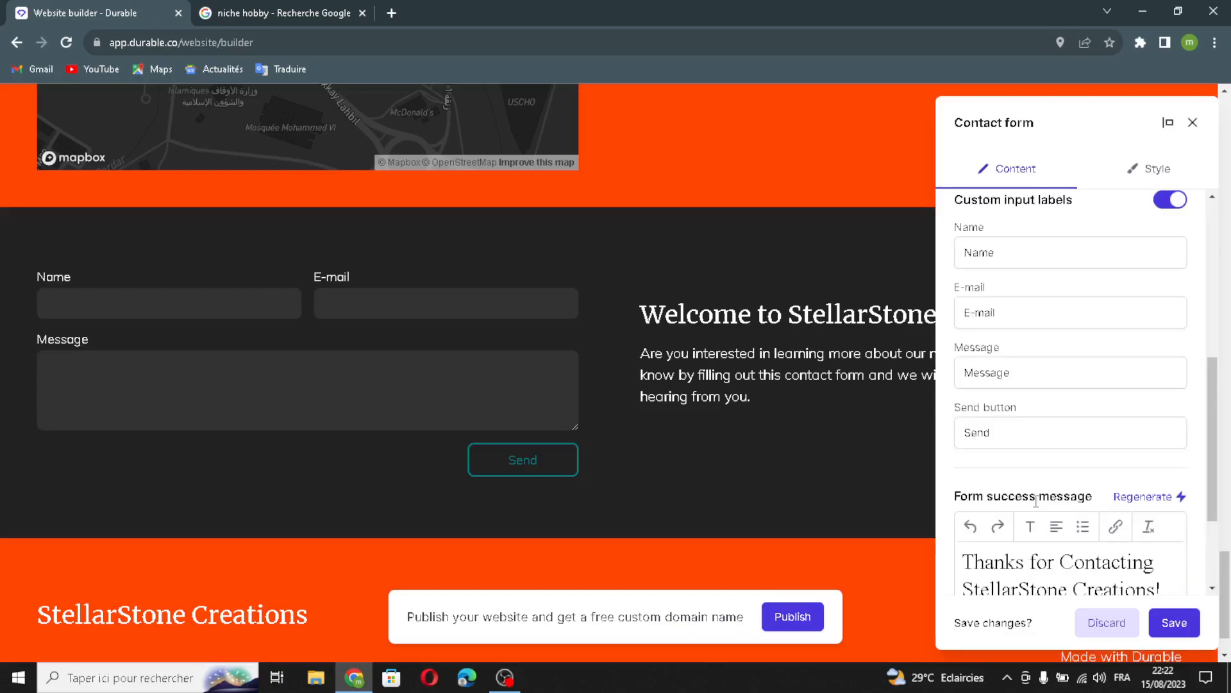
scroll(1036, 501, "down", 3)
left_click(1173, 622)
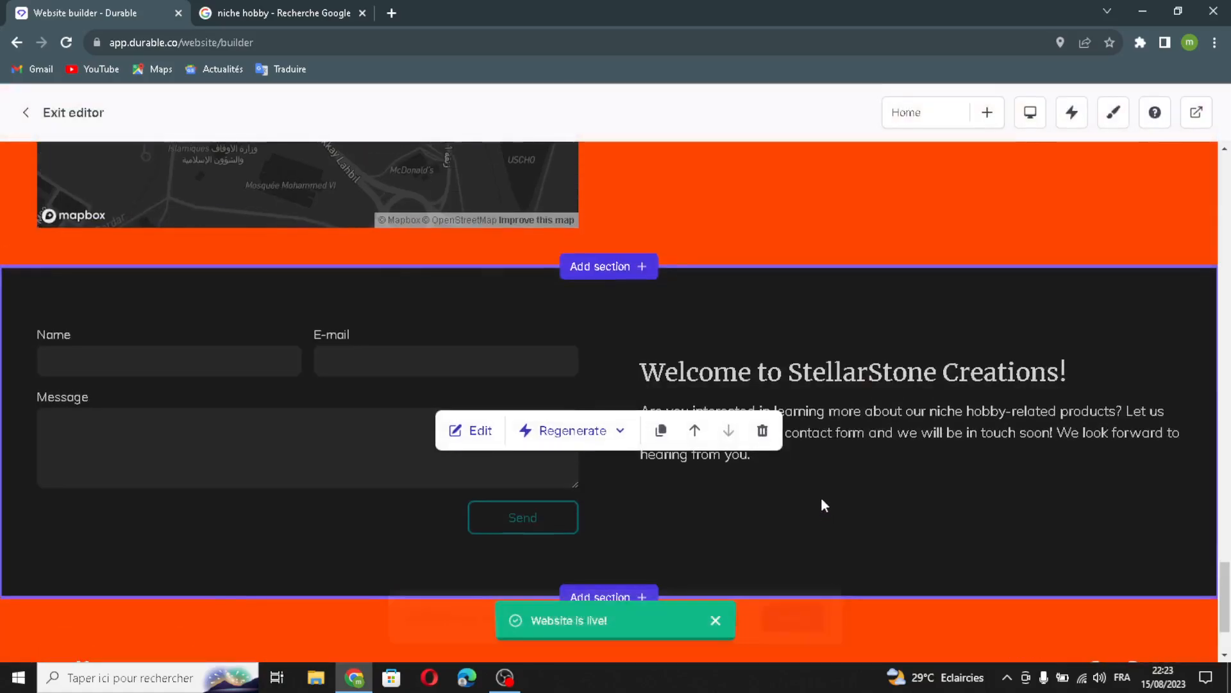
Open the website footer for editing and turn on the option to replace the company name with a logo
scroll(822, 502, "down", 3)
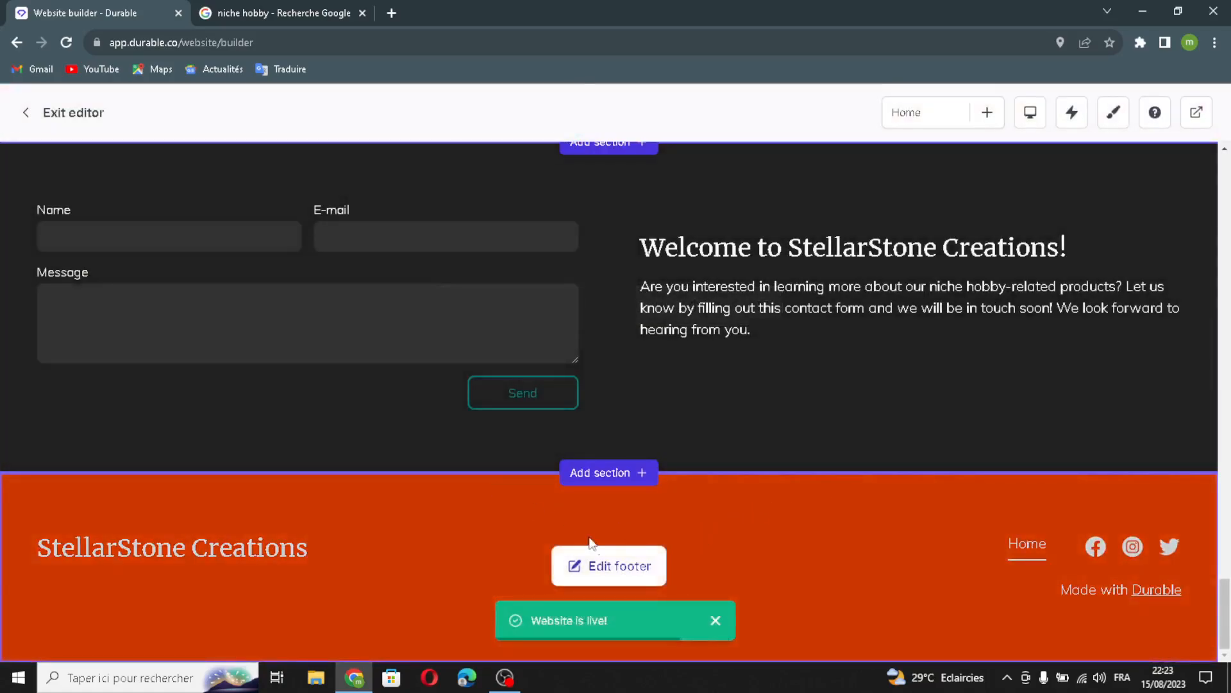
left_click(620, 576)
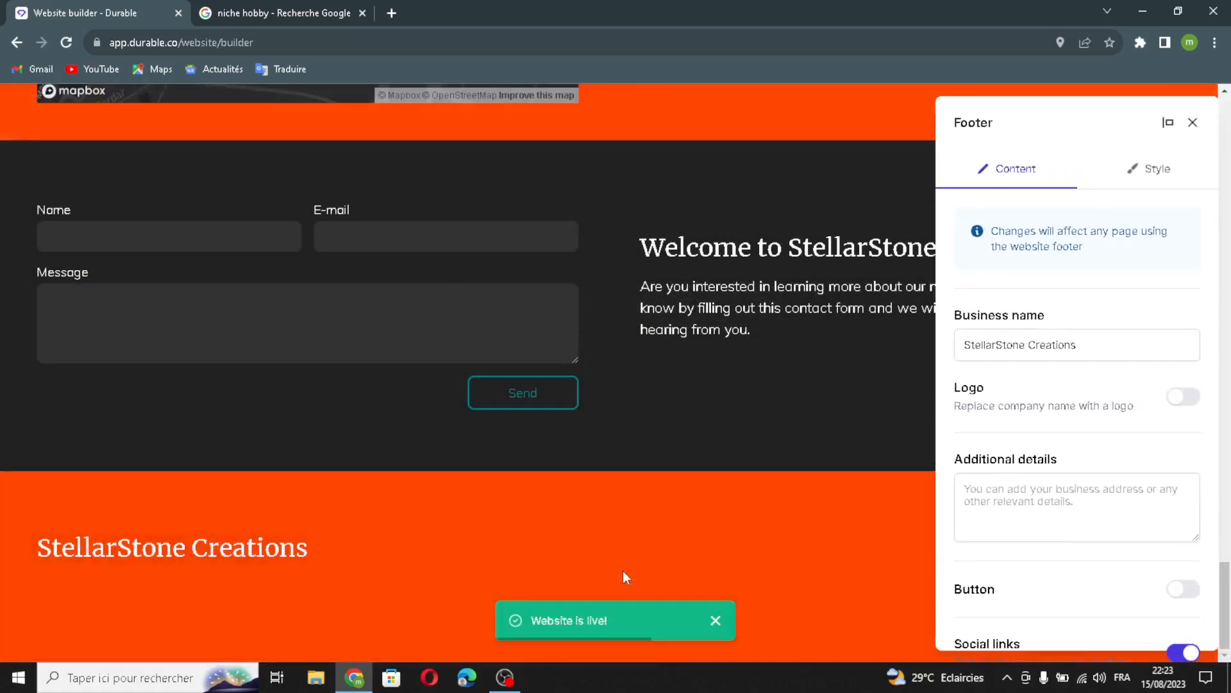
left_click_drag(1139, 352, 995, 354)
left_click(1173, 331)
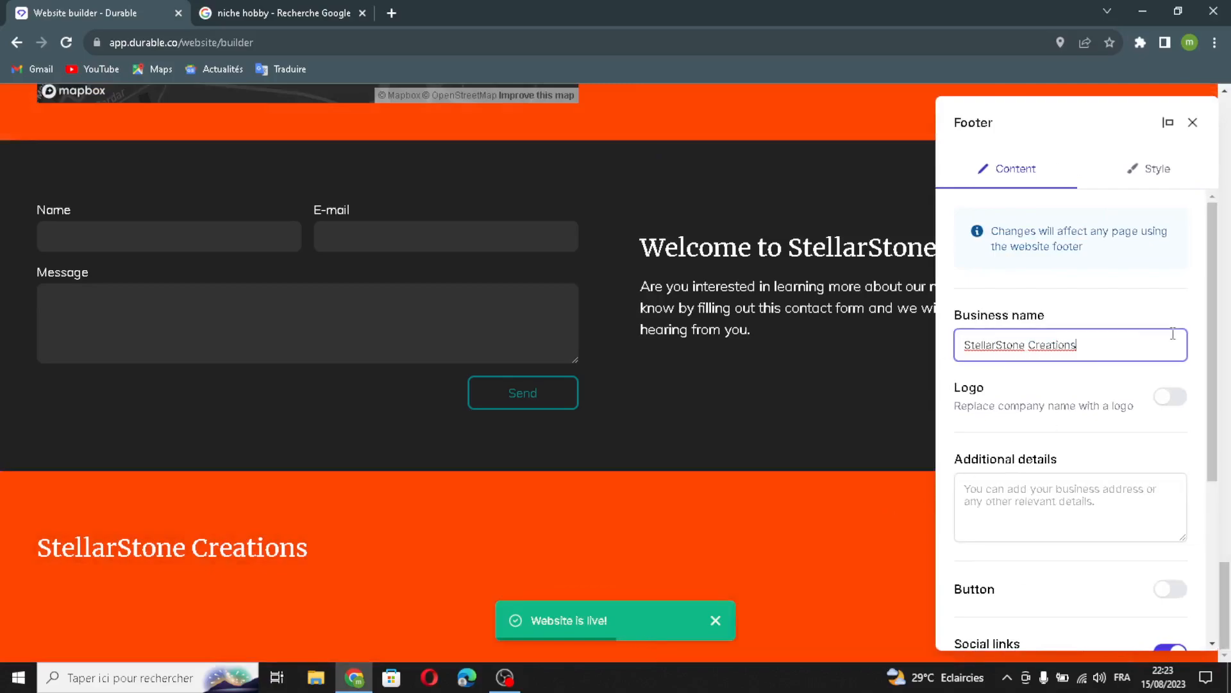
left_click(1163, 404)
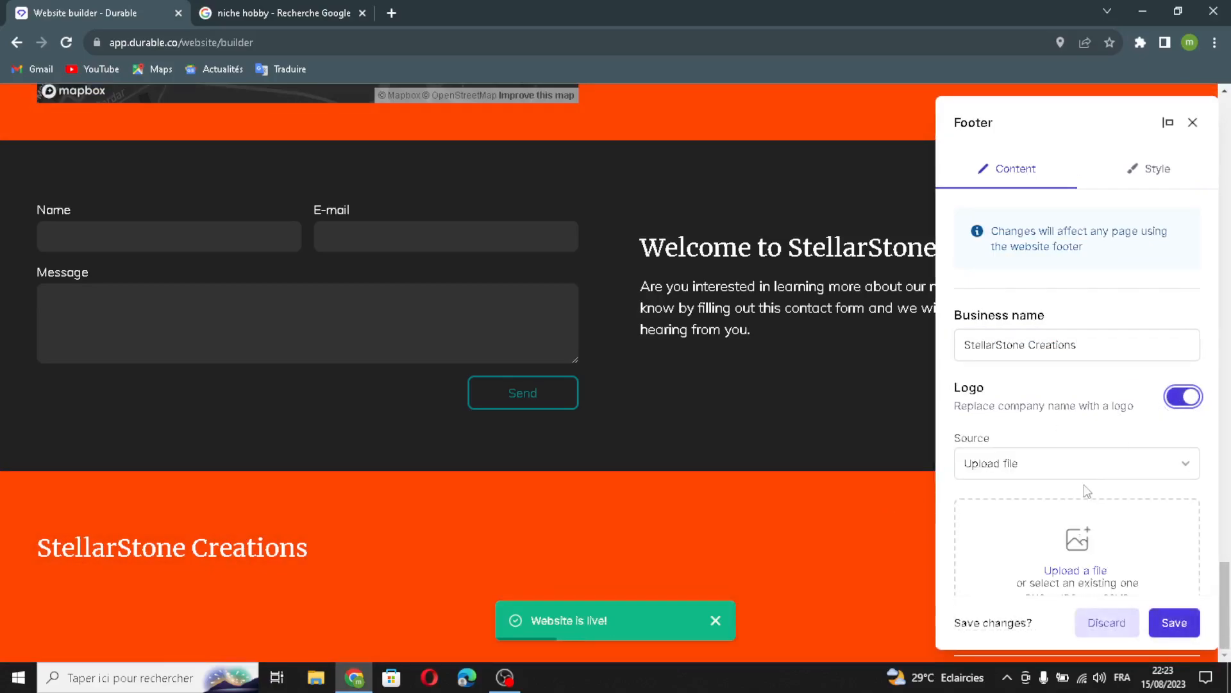
Look over the footer's additional details and the option to add a social channel, and save the footer
scroll(1110, 504, "down", 3)
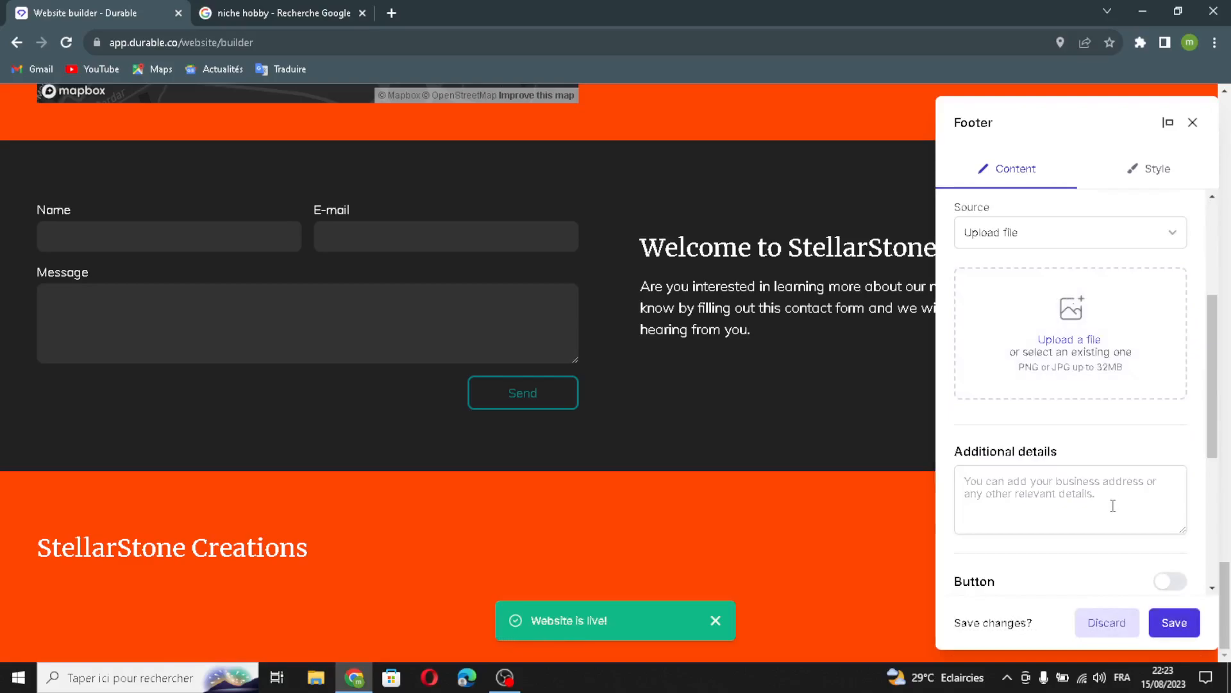
left_click(1084, 497)
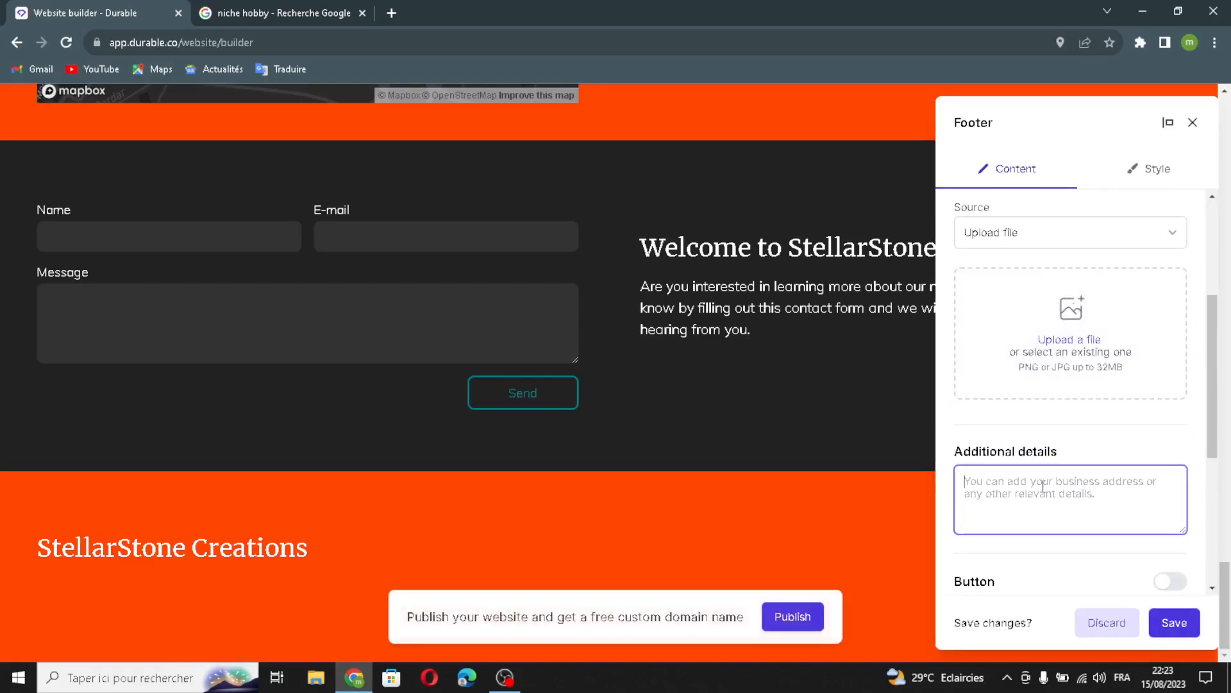
scroll(1052, 508, "down", 2)
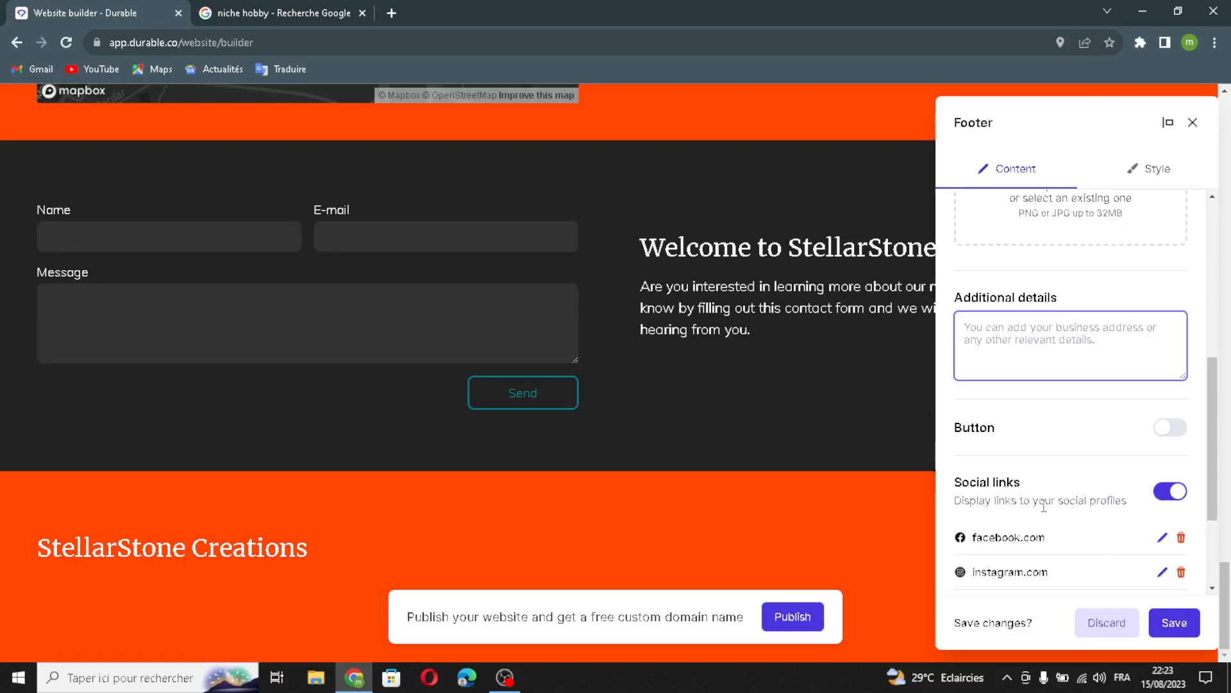
scroll(1043, 506, "down", 2)
left_click(1145, 494)
left_click(752, 269)
left_click(1180, 625)
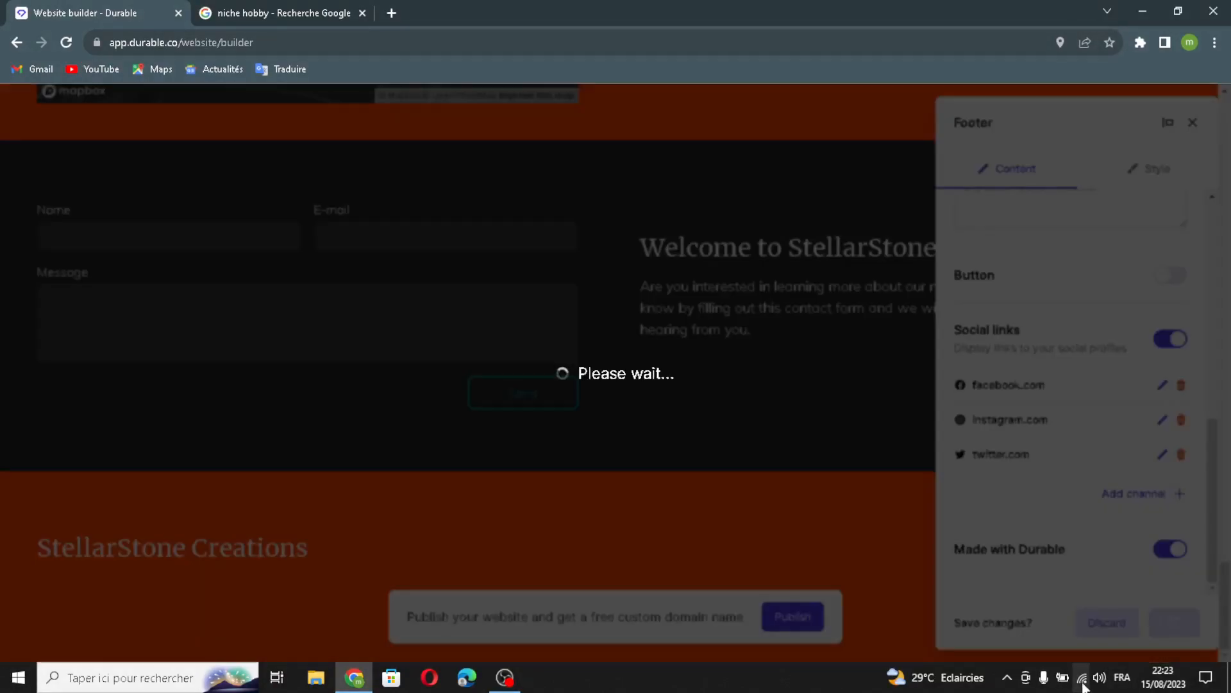
Regenerate the content of the map location section with AI
scroll(641, 462, "up", 1)
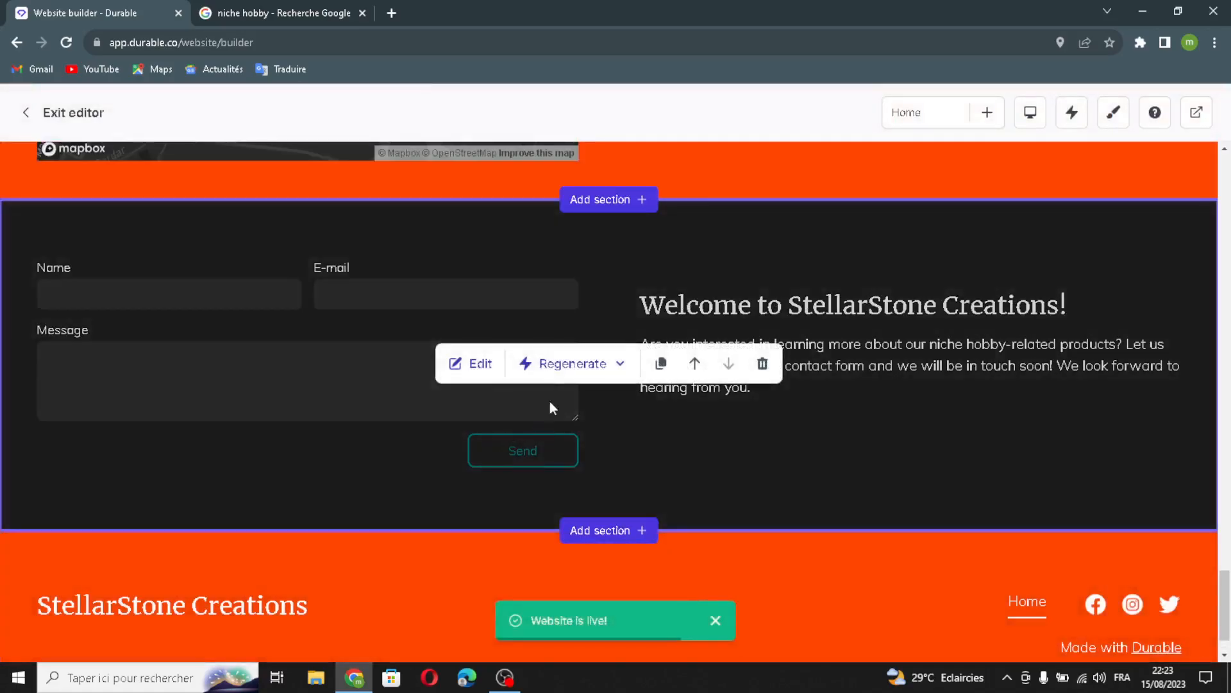
scroll(752, 254, "up", 7)
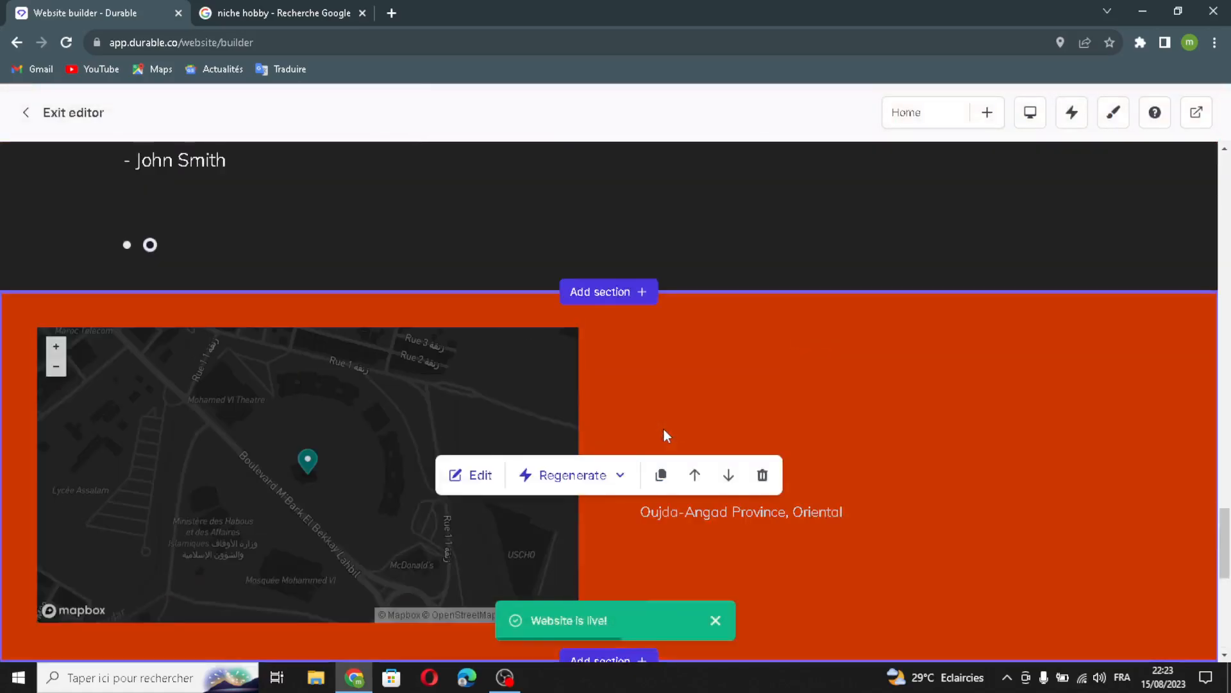
left_click(572, 476)
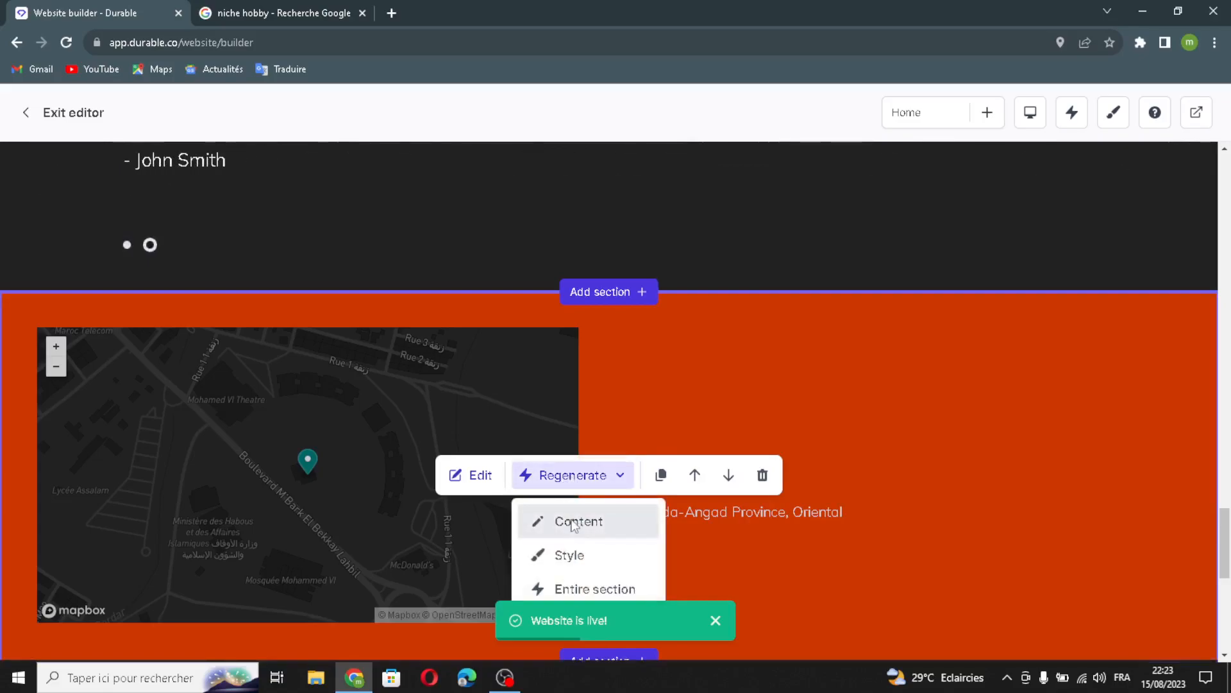
left_click(576, 522)
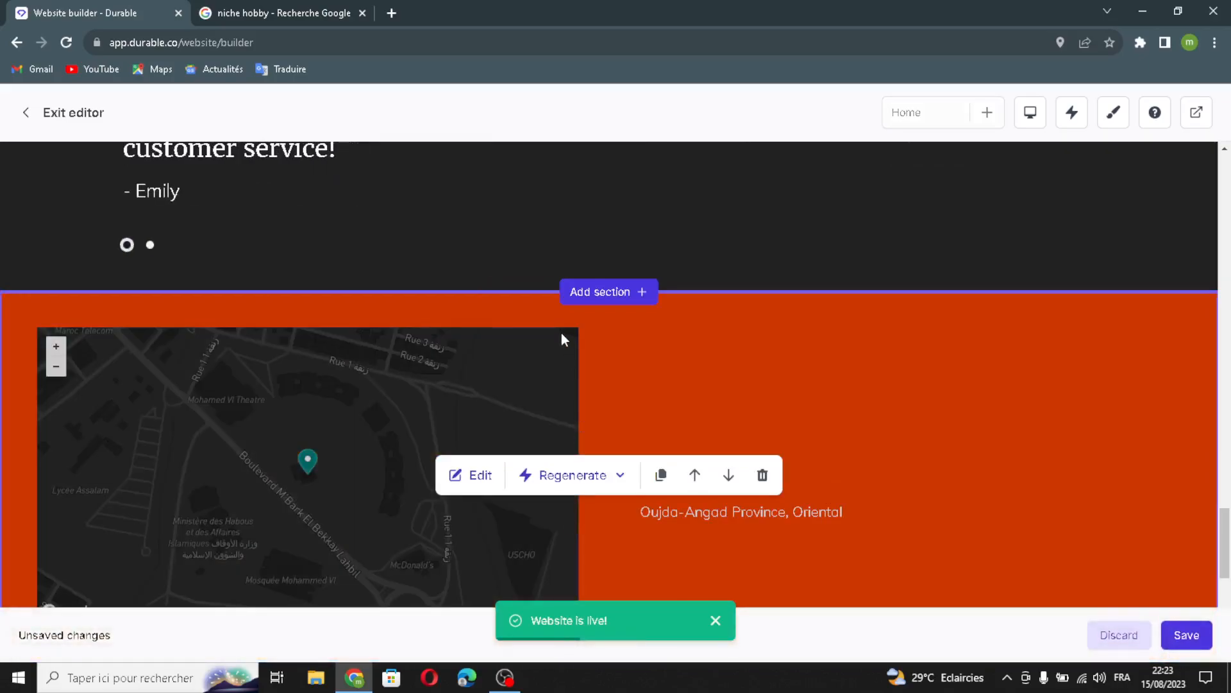
Regenerate the style of the Our Services section with AI
scroll(563, 339, "up", 2)
scroll(563, 339, "up", 8)
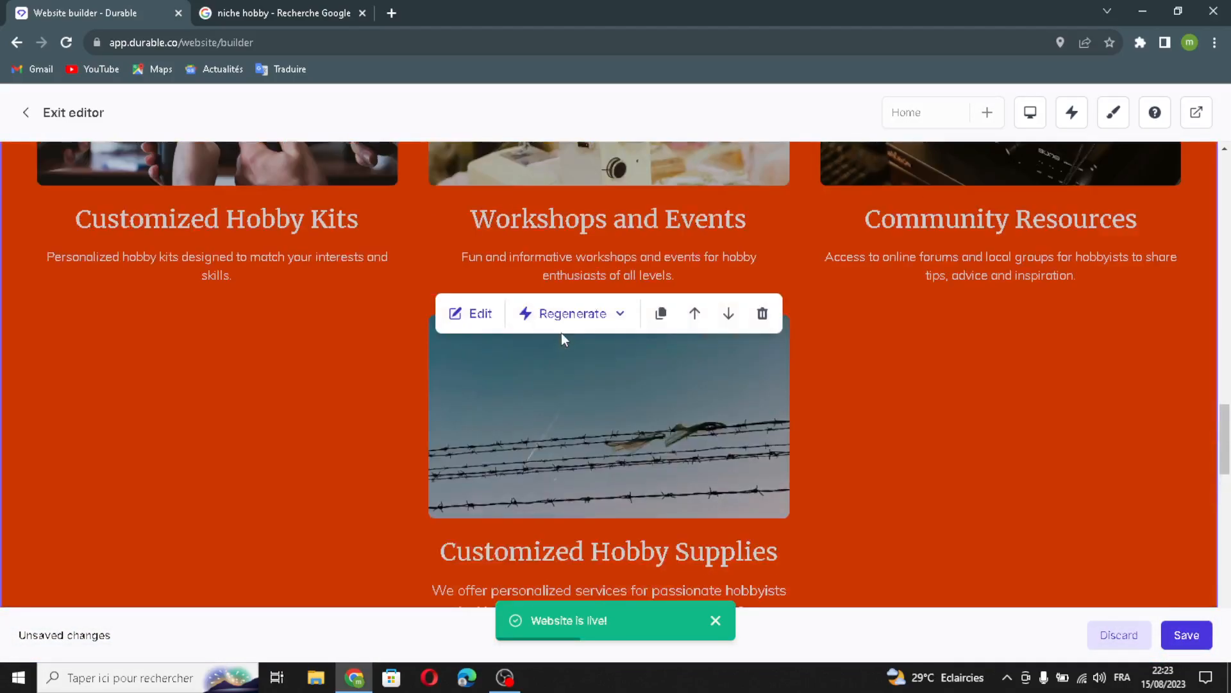
left_click(594, 394)
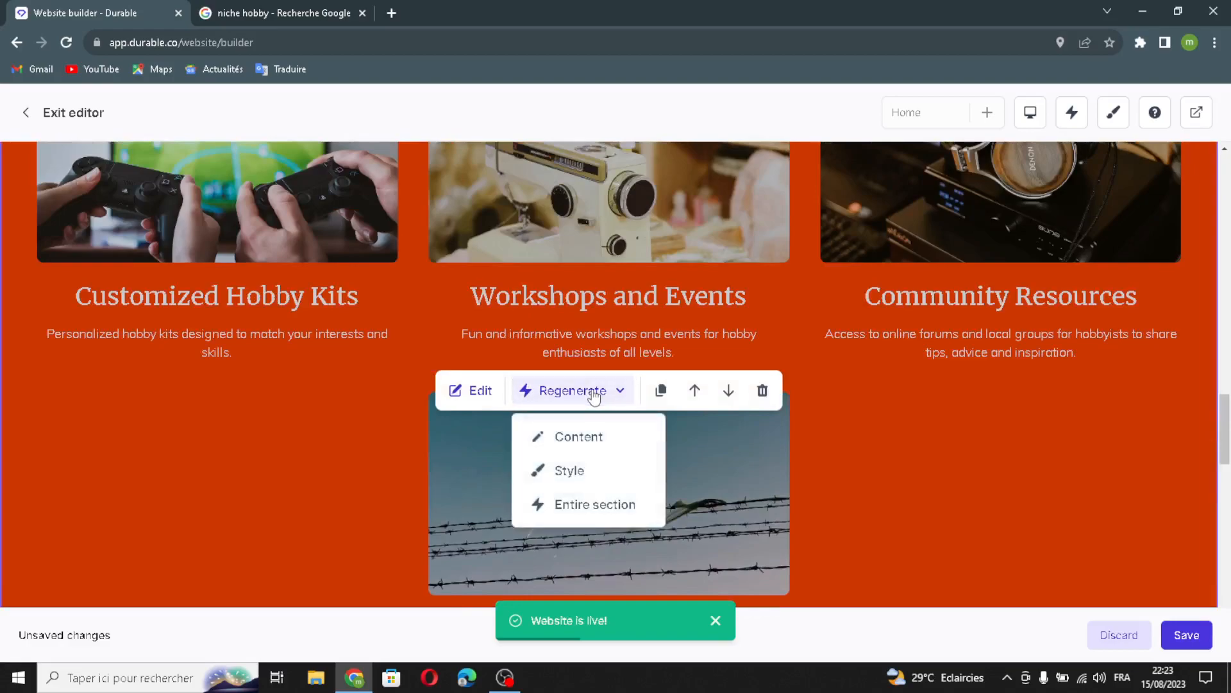
left_click(573, 475)
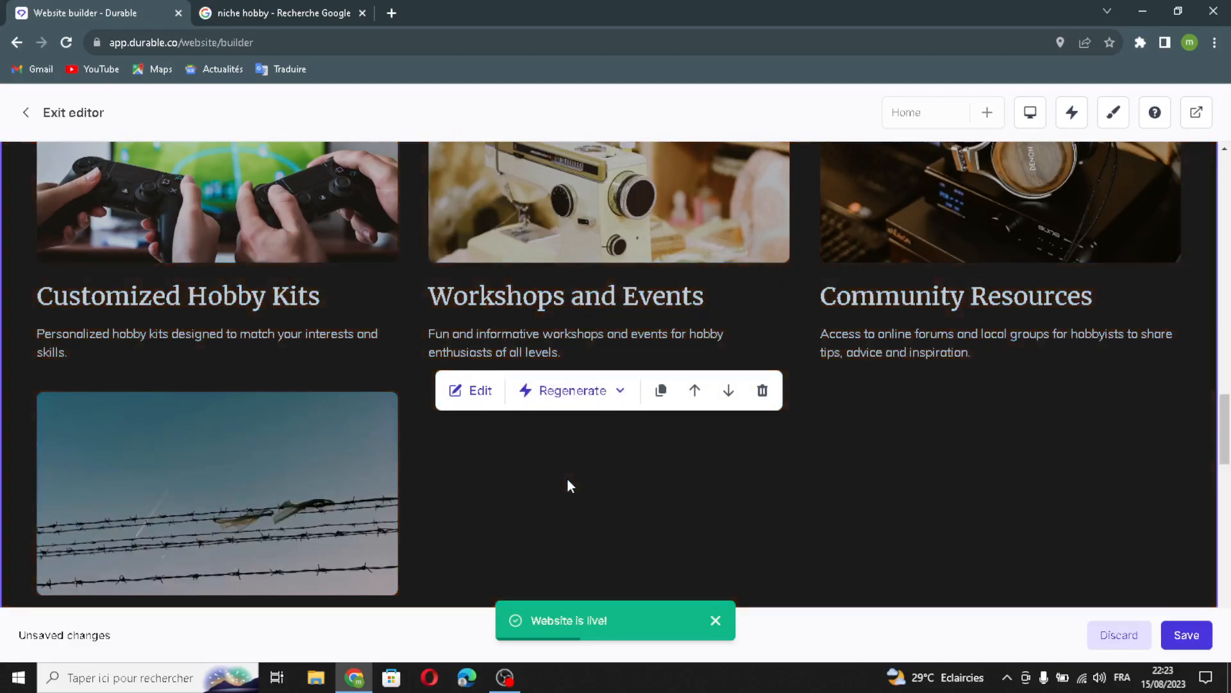
Regenerate the About us section between the Our Work gallery and Our Services with AI
scroll(567, 479, "up", 10)
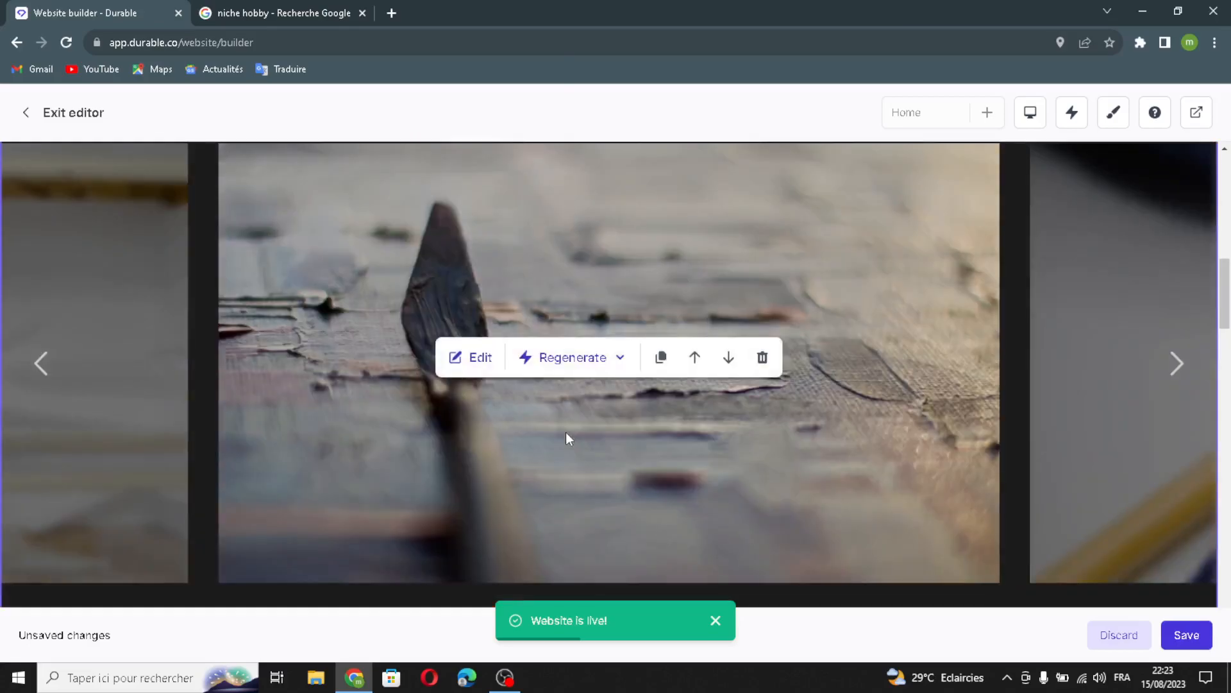
scroll(567, 439, "down", 5)
left_click(574, 431)
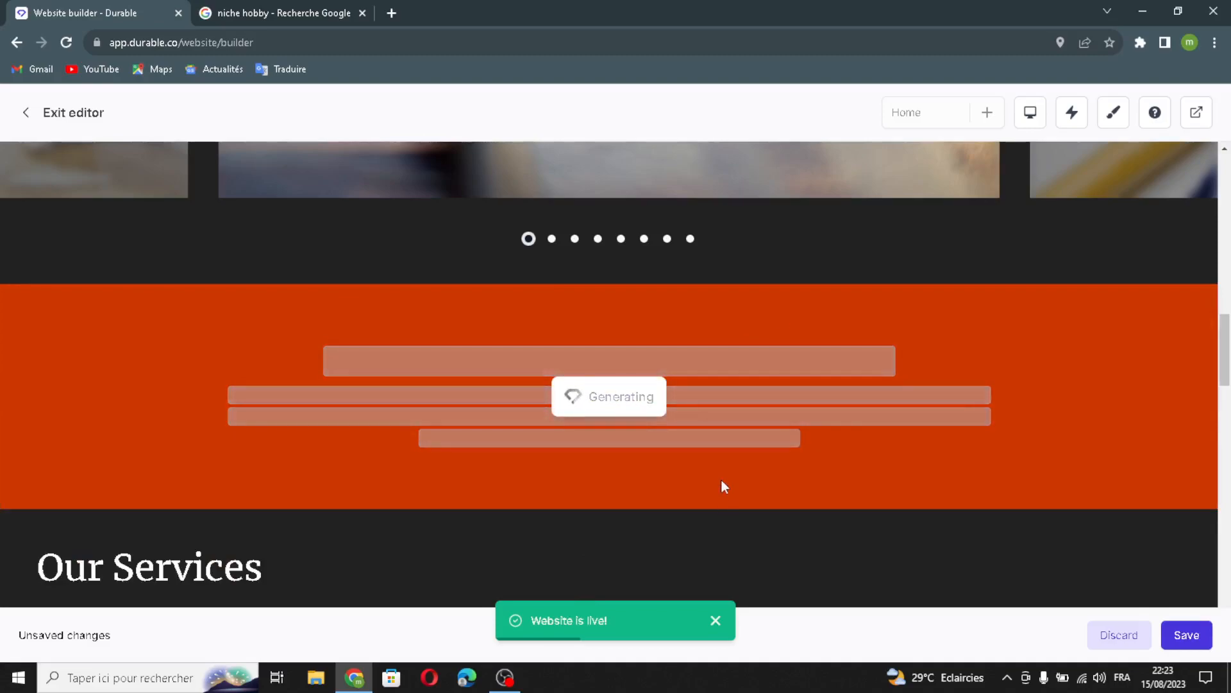
scroll(720, 417, "up", 2)
scroll(715, 354, "down", 2)
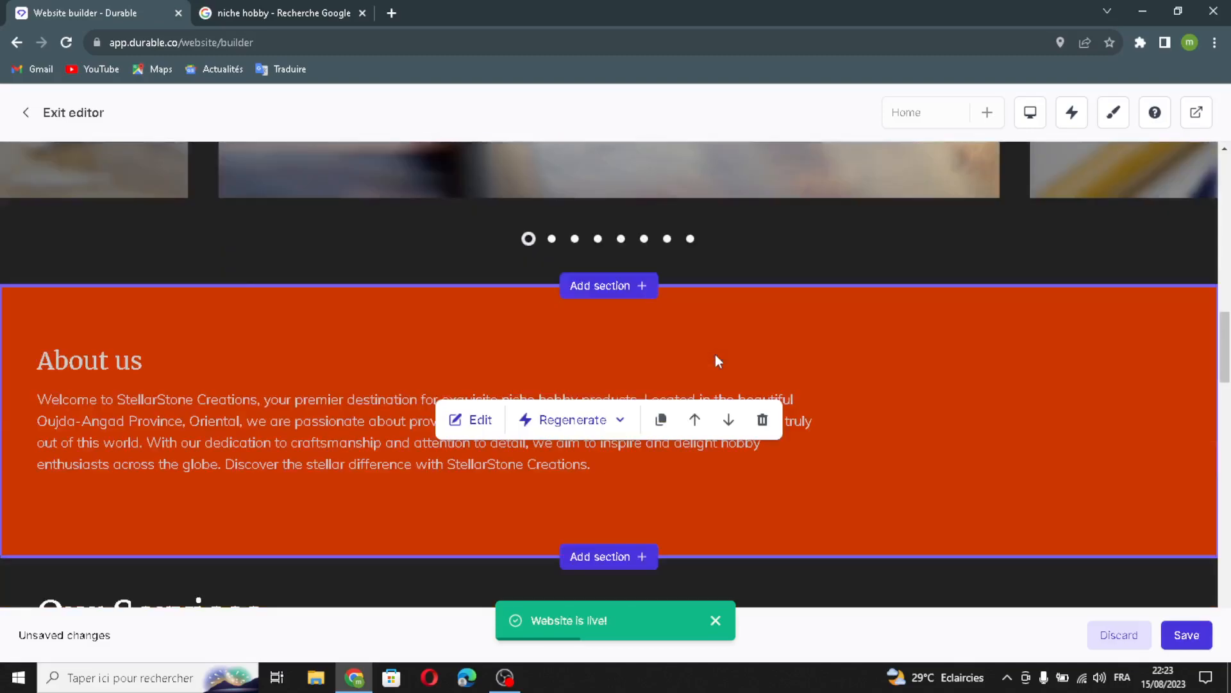
Duplicate the About us section and delete the copy directly below it
left_click(660, 420)
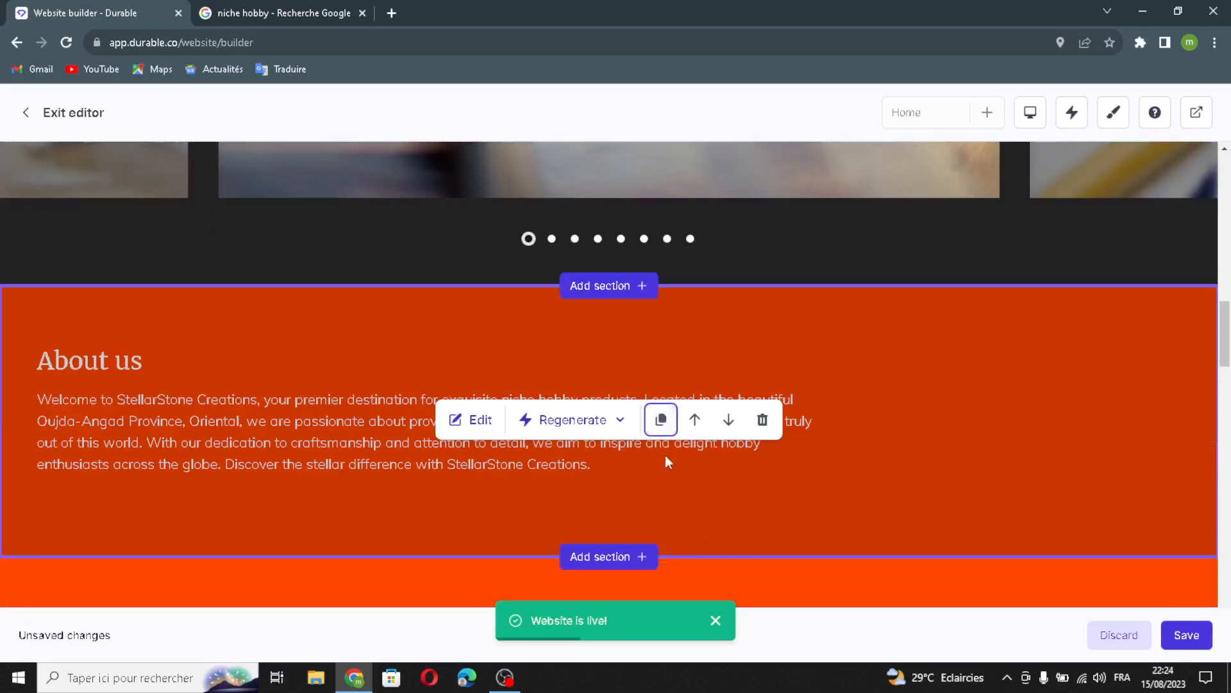
scroll(696, 470, "down", 4)
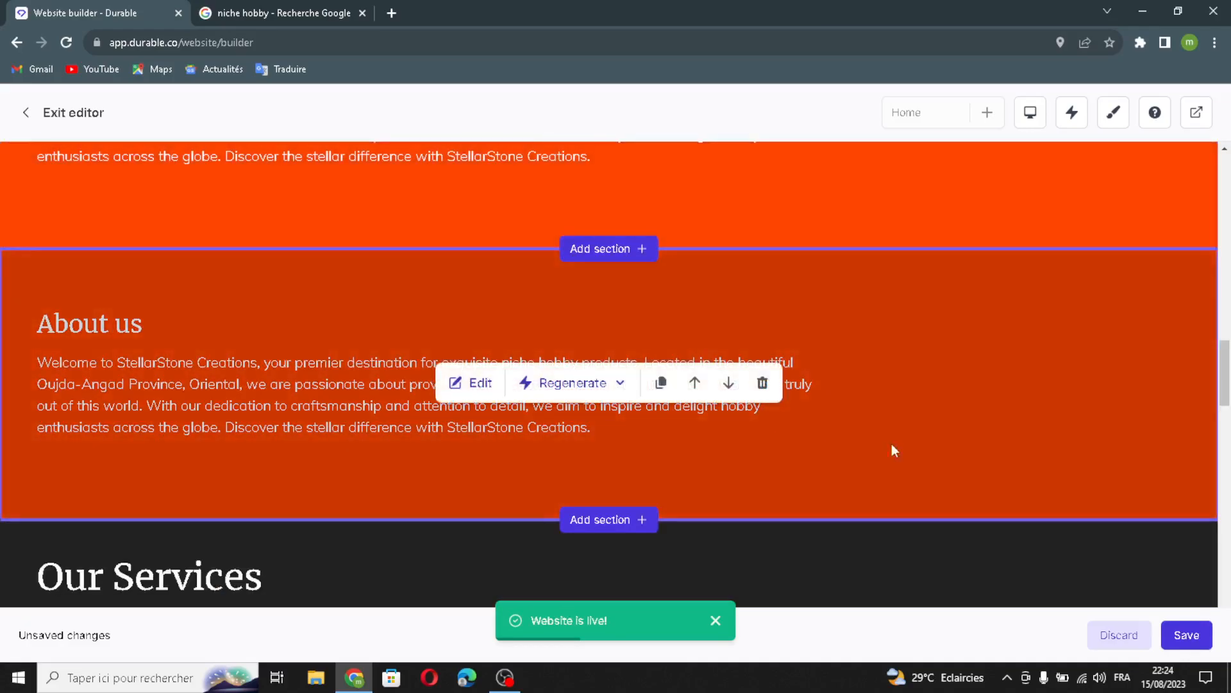
scroll(763, 388, "up", 1)
scroll(762, 382, "down", 1)
left_click(762, 381)
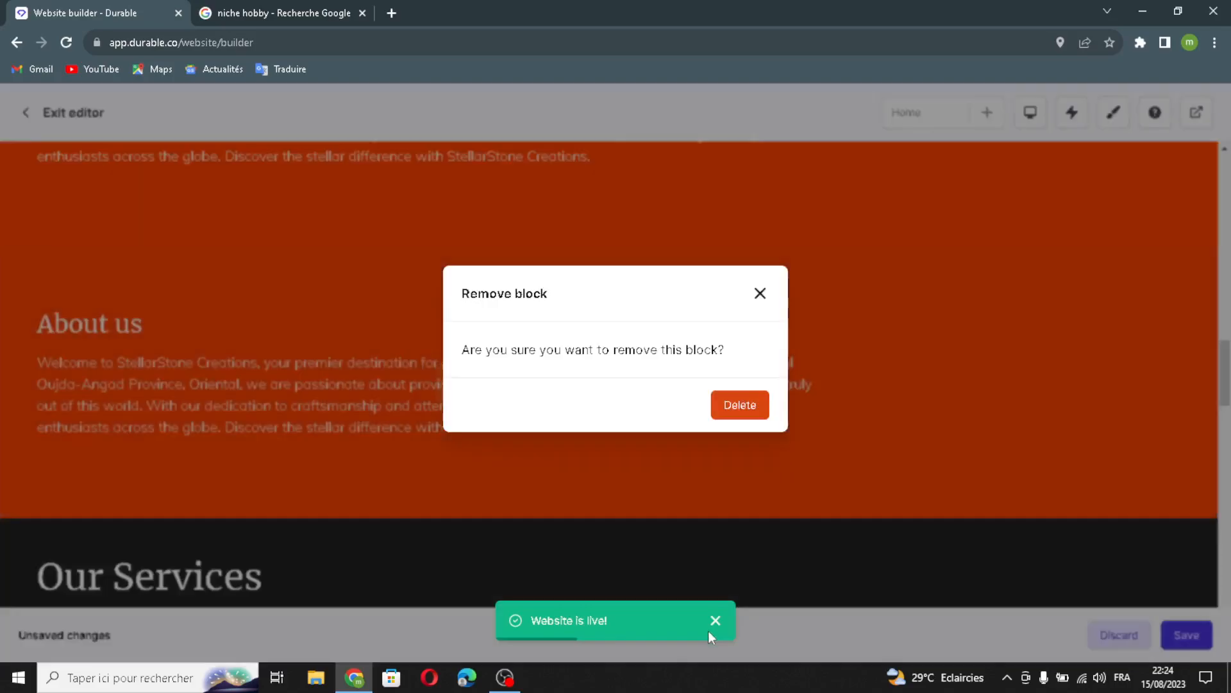
left_click(762, 405)
Move the About us section up above Our Work and back down below it
scroll(569, 297, "up", 5)
scroll(569, 298, "down", 3)
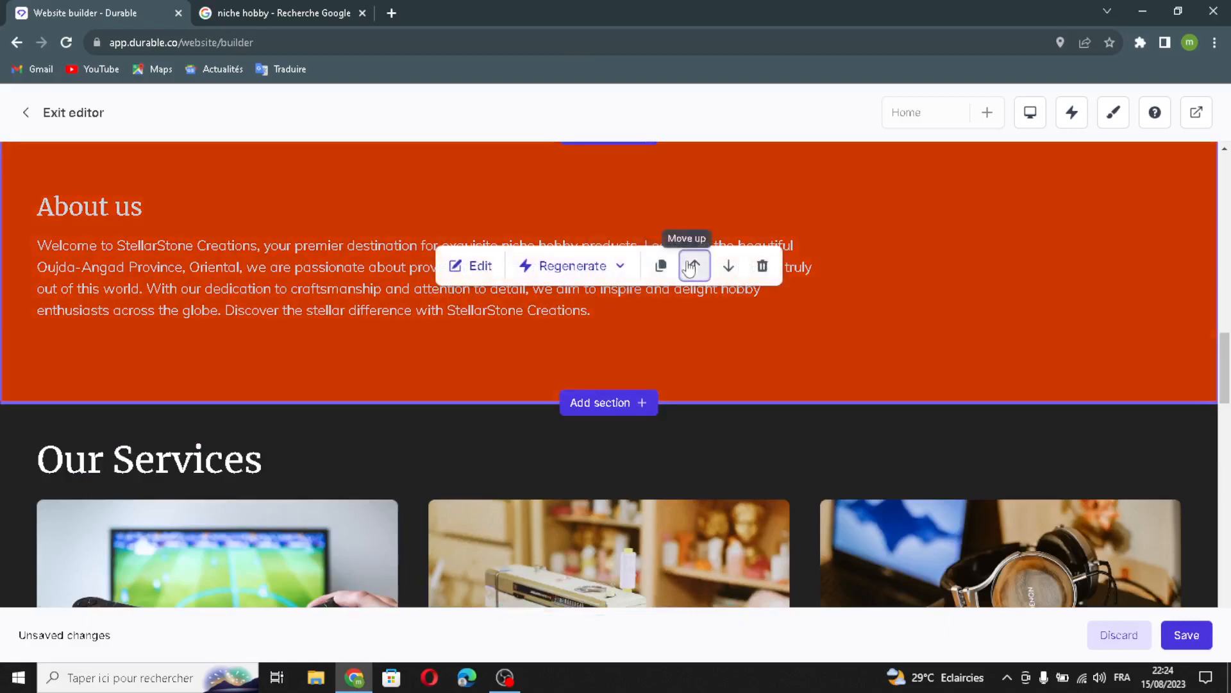
left_click(687, 261)
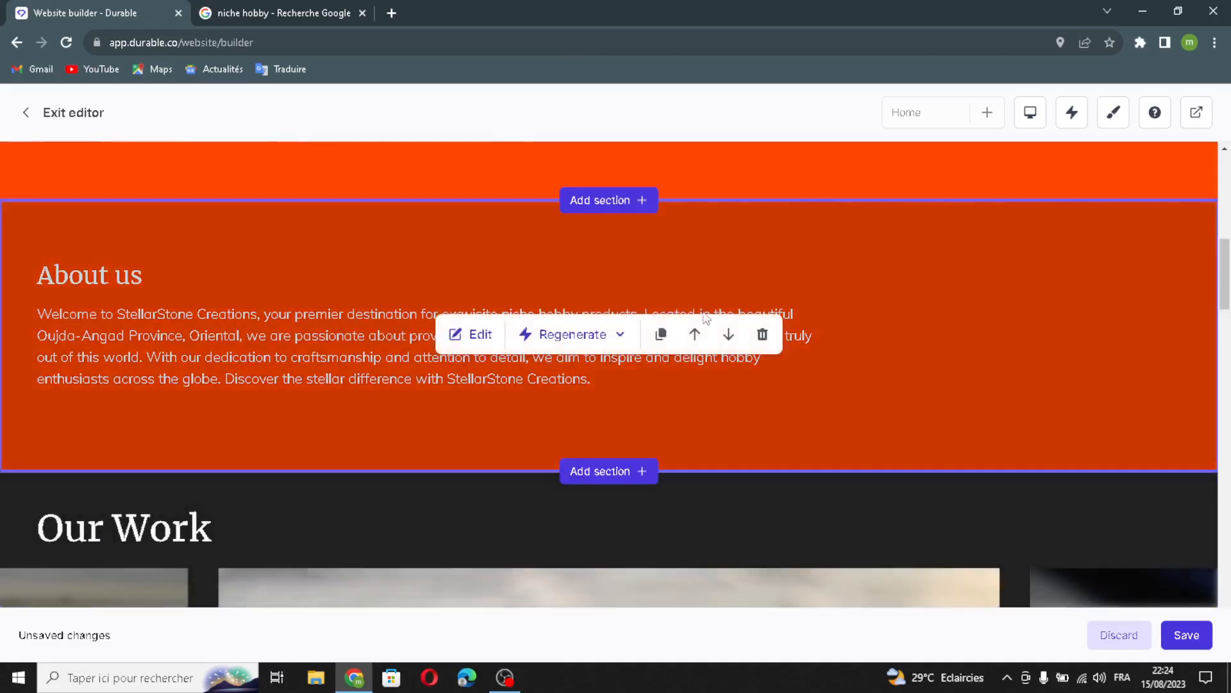
left_click(723, 334)
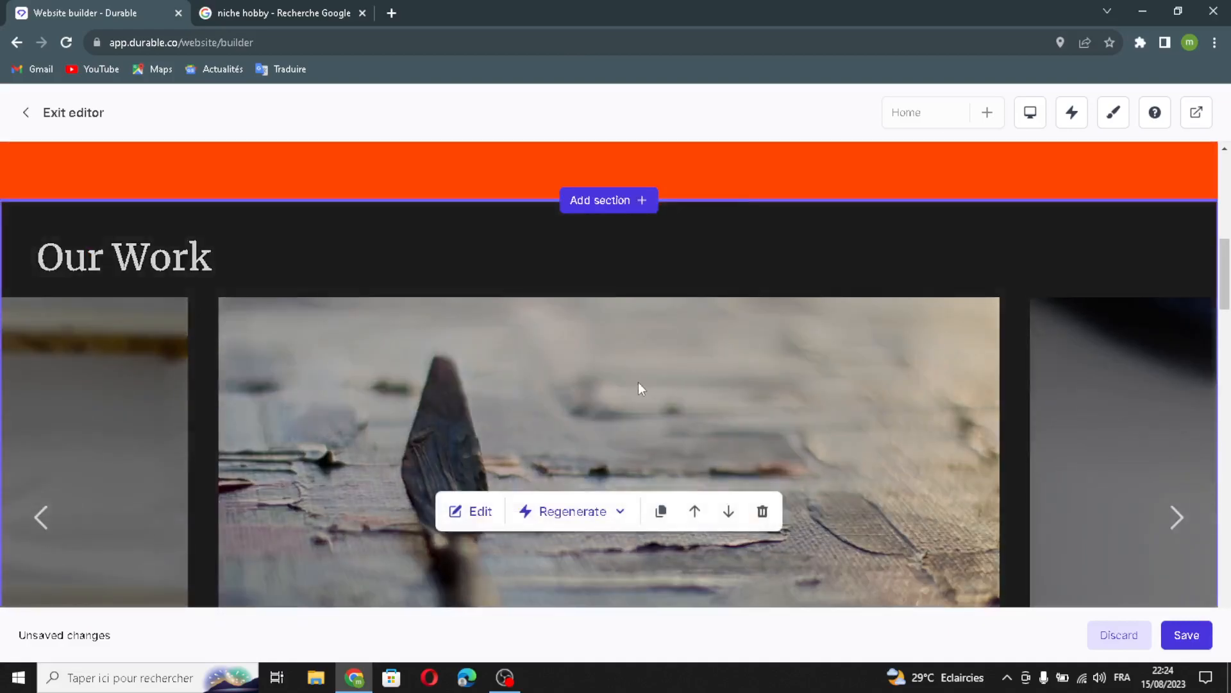
scroll(636, 382, "down", 5)
scroll(636, 383, "up", 2)
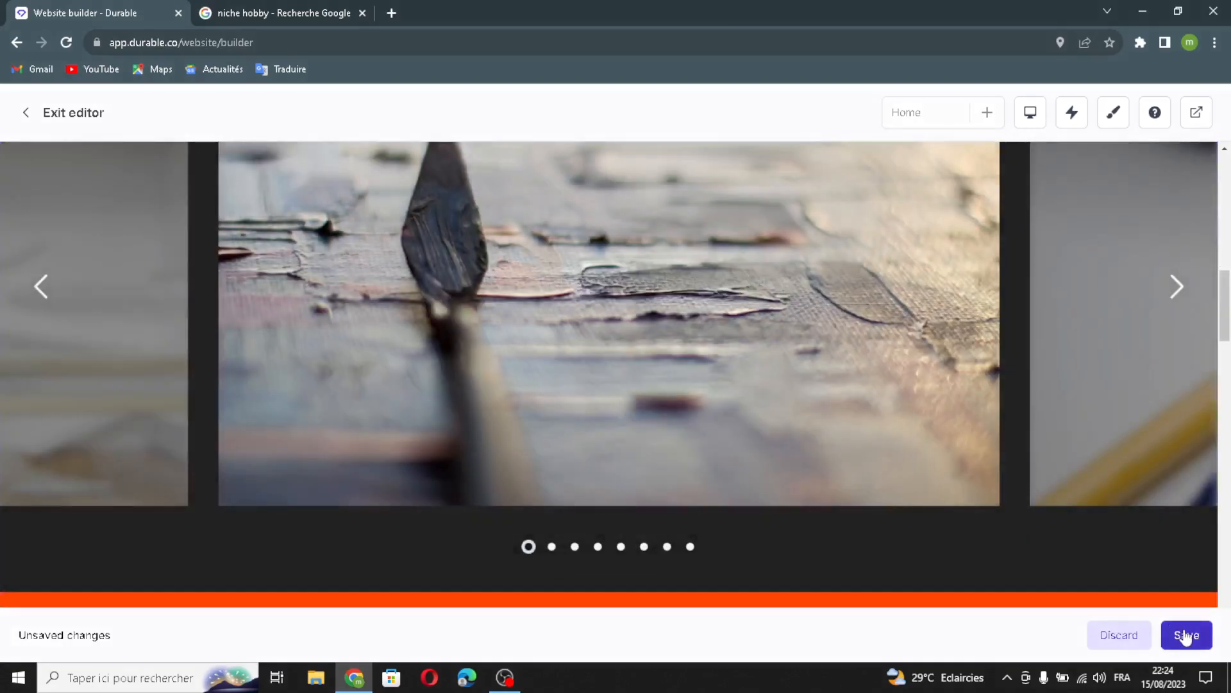
Save the website changes and look over the page from the main headline down to the footer
left_click(1185, 635)
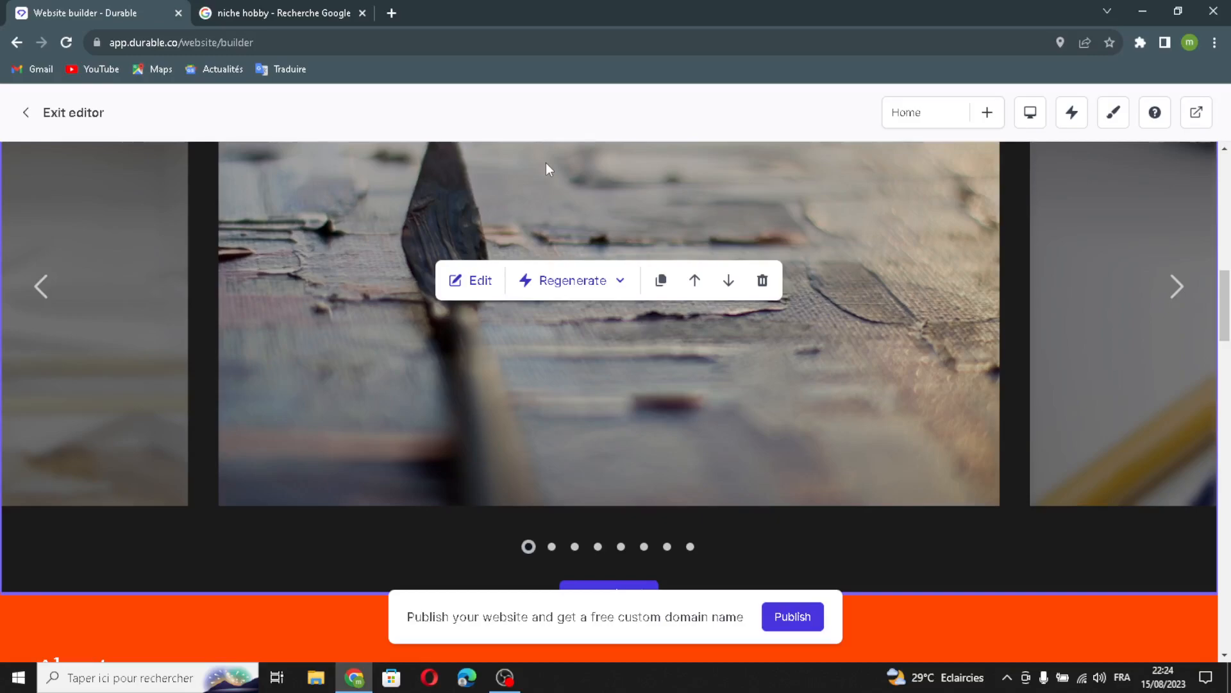
scroll(560, 263, "up", 10)
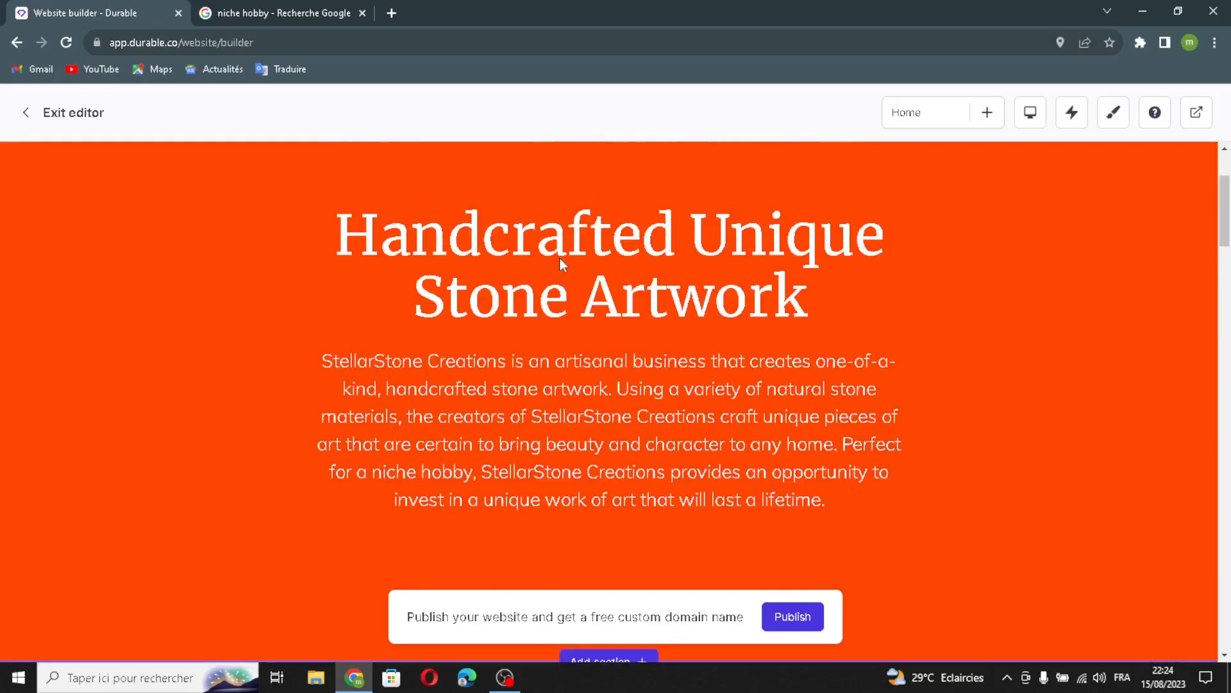
scroll(560, 261, "down", 12)
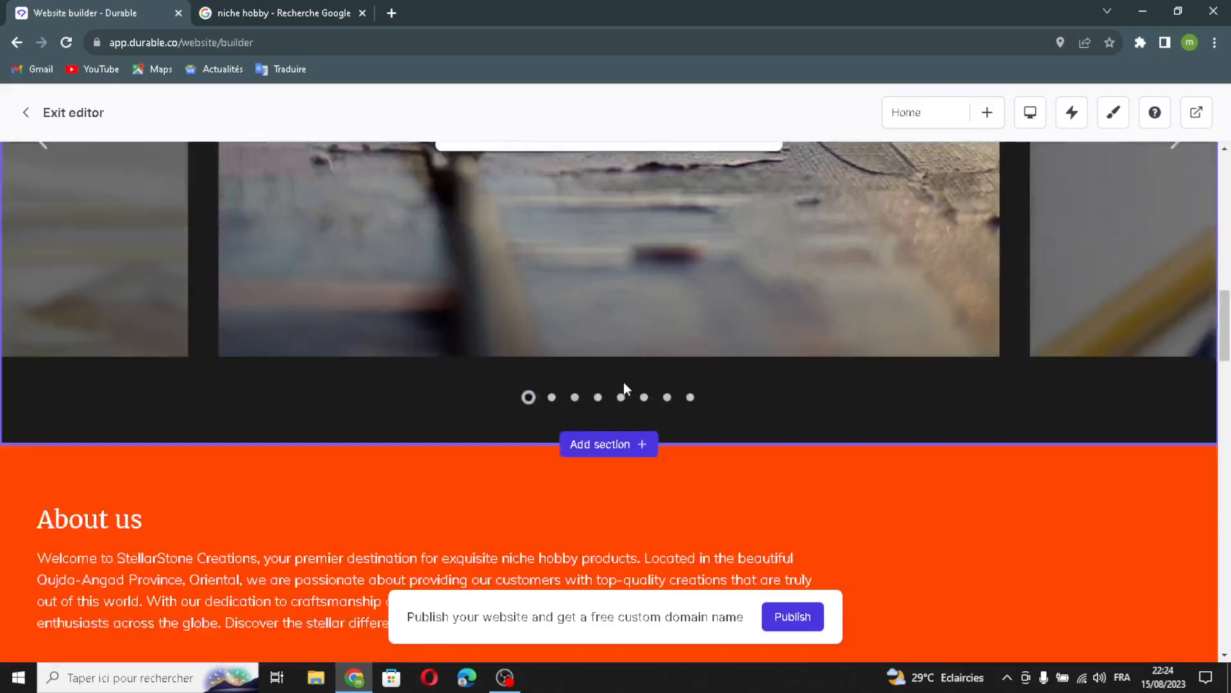
scroll(624, 383, "down", 12)
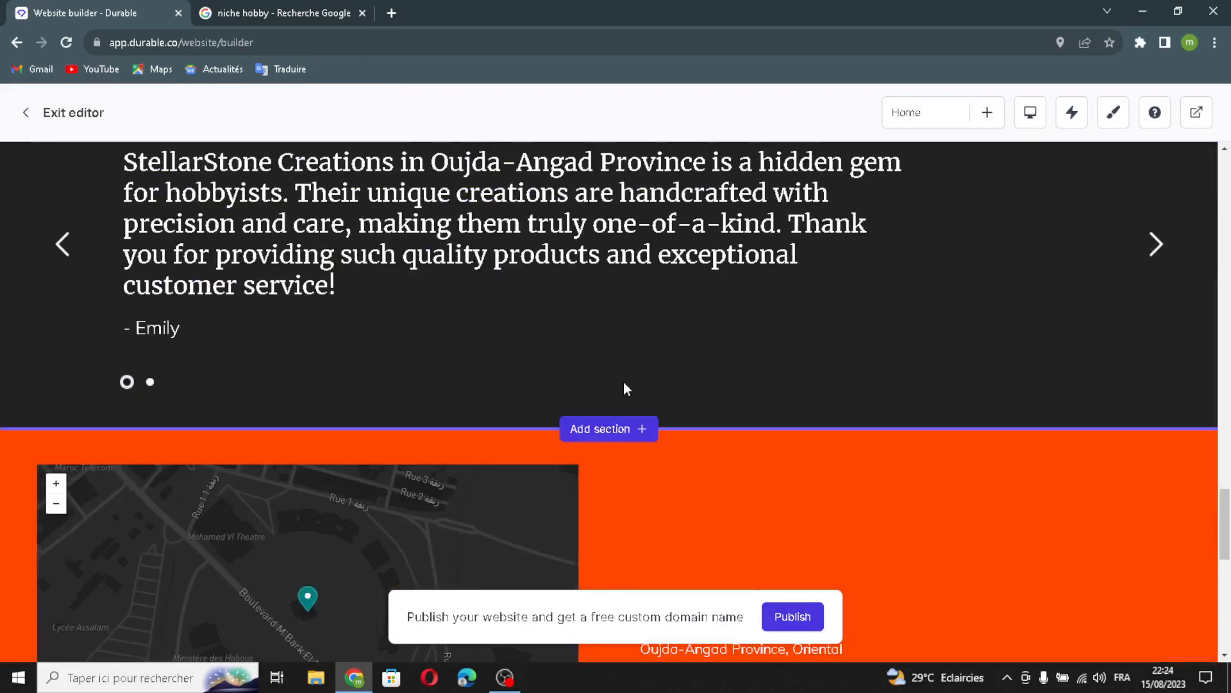
scroll(624, 383, "down", 10)
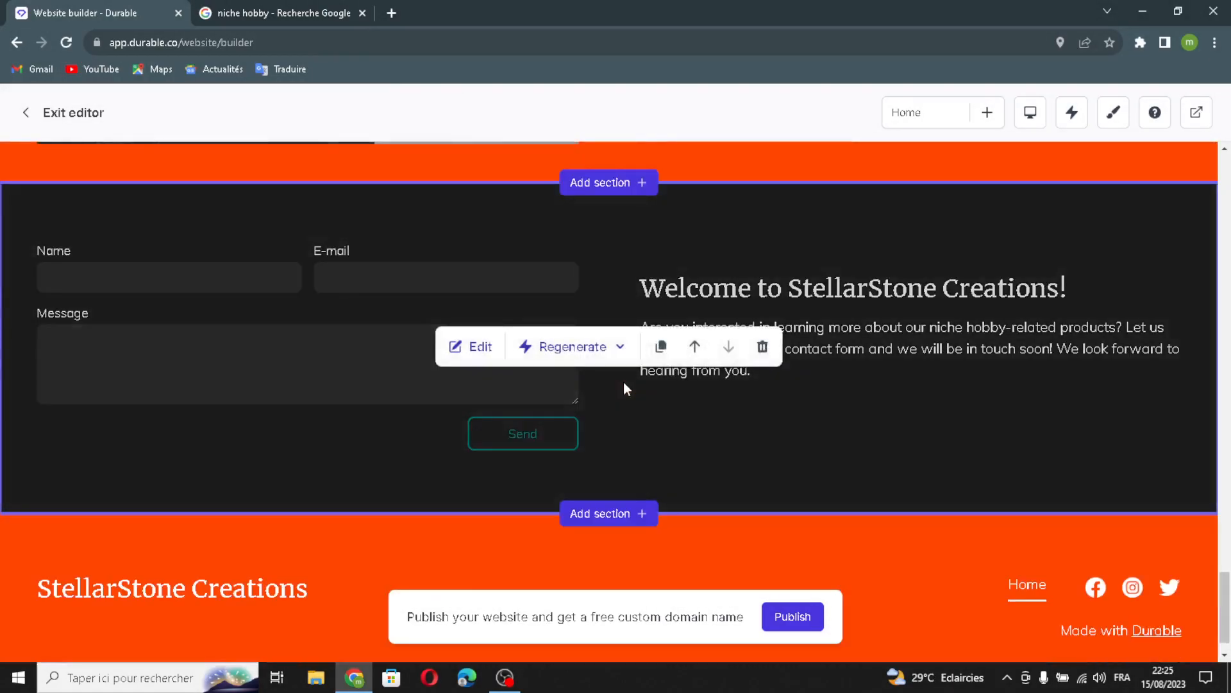